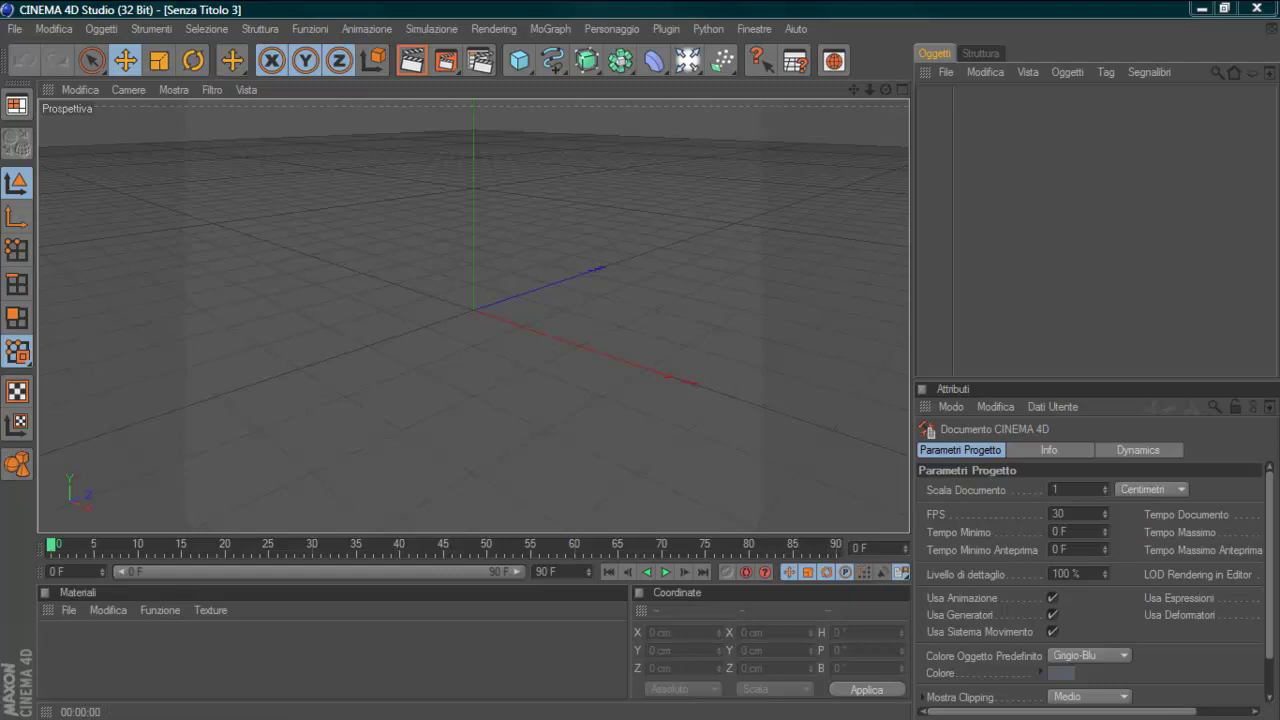
Add a MoGraph text object and change its wording from Testo to JACK
left_click(550, 28)
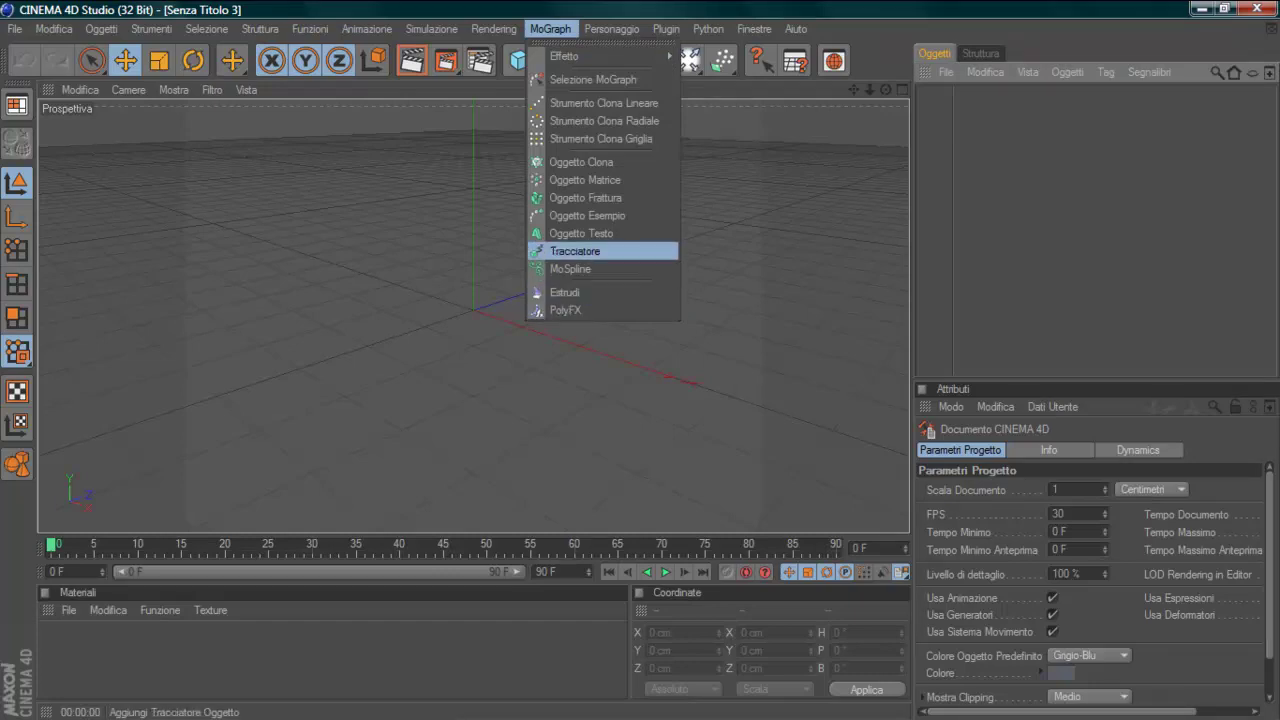
left_click(581, 233)
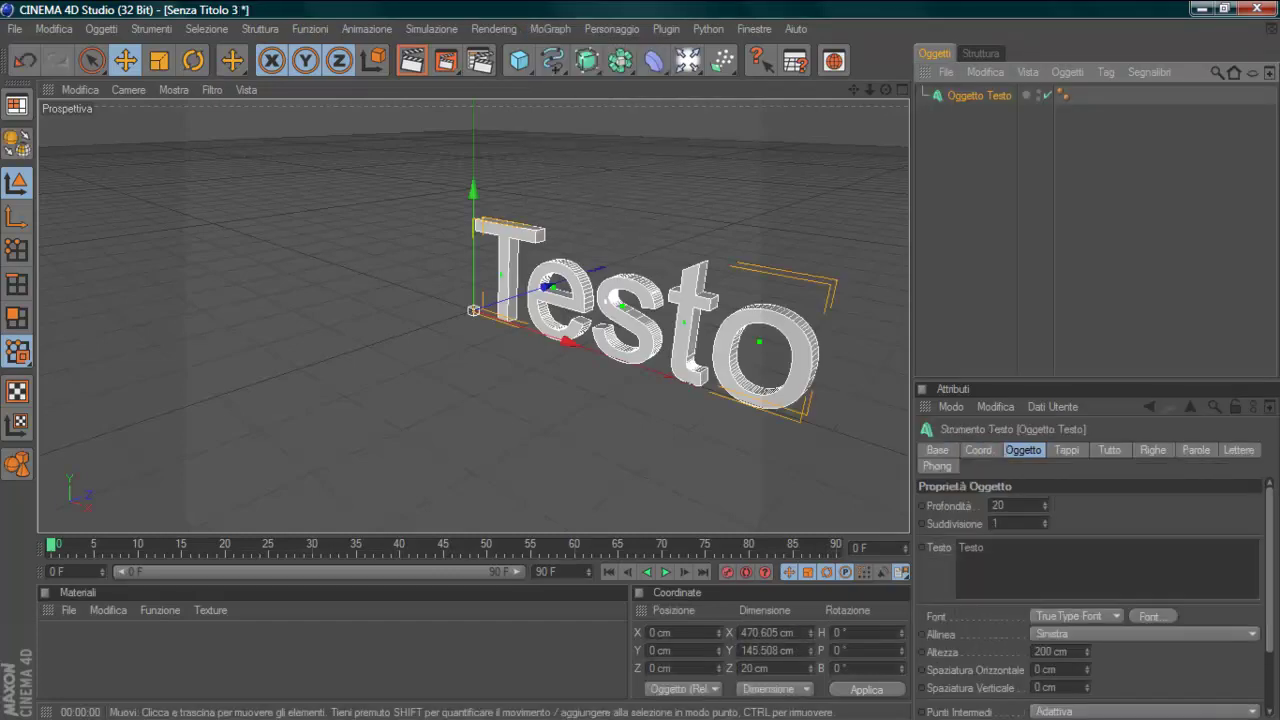
left_click(985, 548)
key("BackSpace")
key("BackSpace")
key("BackSpace")
key("BackSpace")
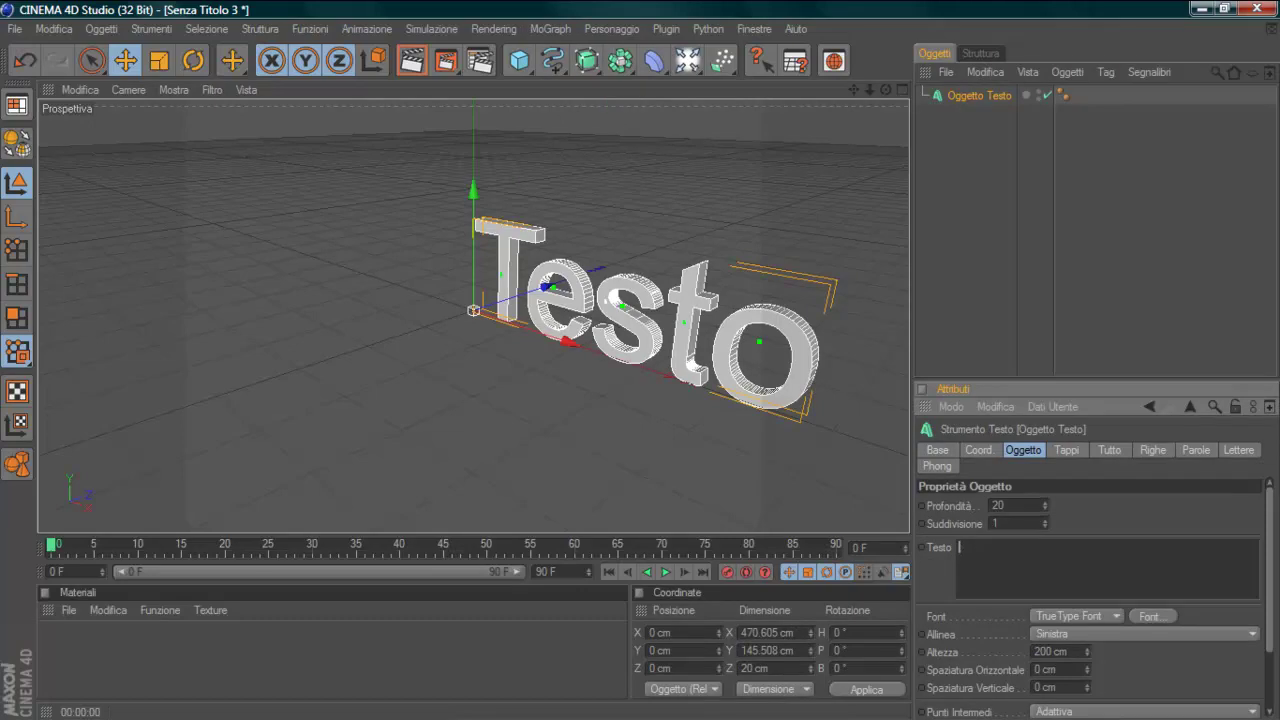
type(",")
type("ACK")
Extrude the JACK text to depth 67 and set its alignment to Centrato
left_click_drag(1044, 505, 1044, 460)
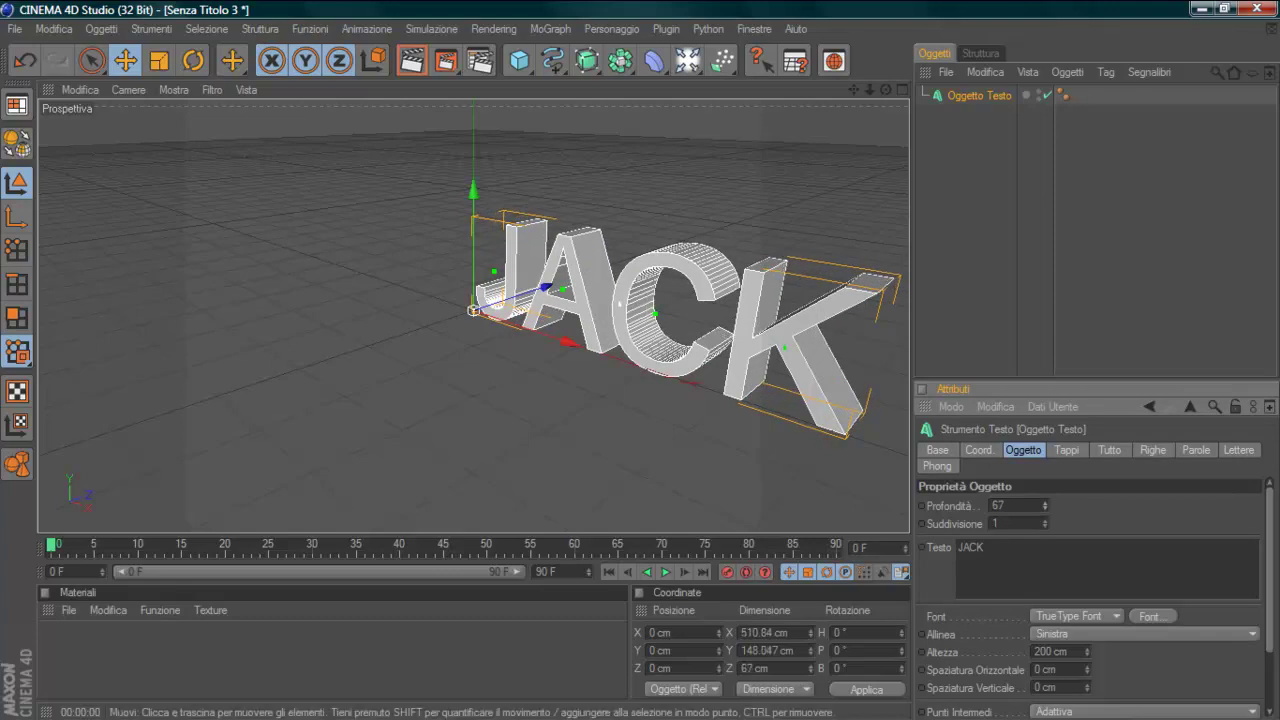
mouse_move(885, 89)
left_mouse_down()
mouse_move(840, 100)
mouse_move(870, 95)
left_mouse_up()
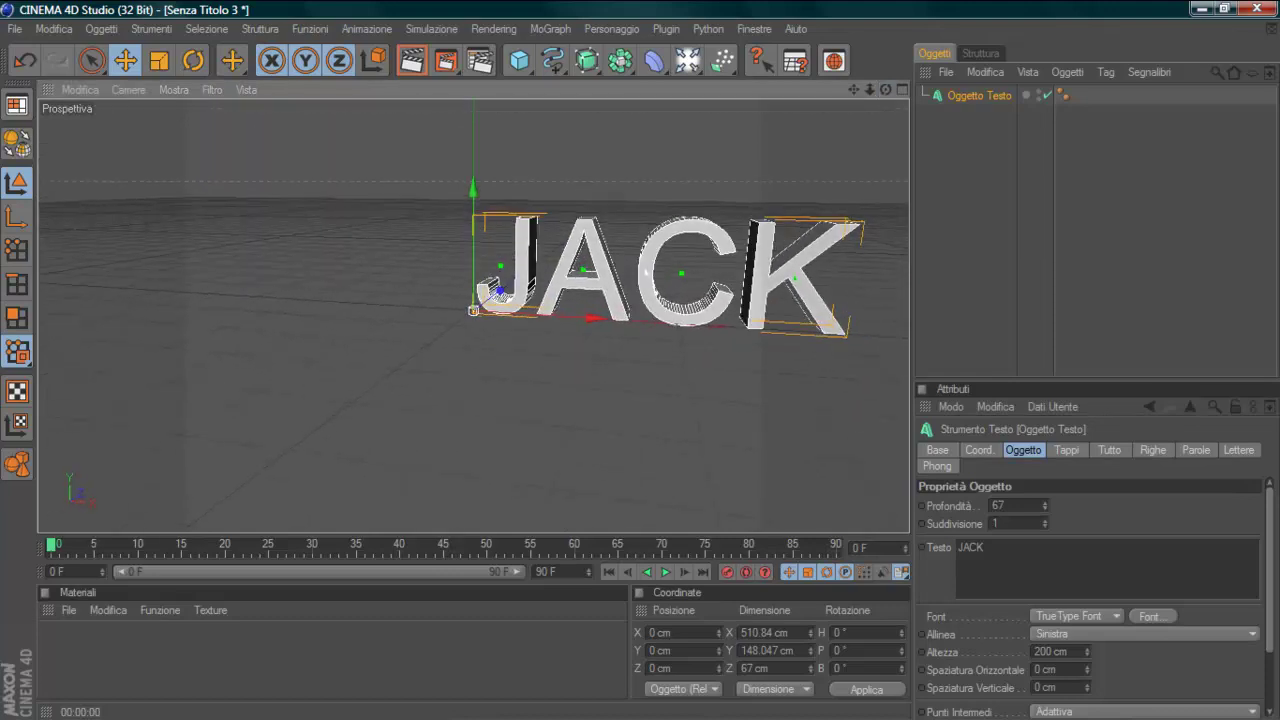
left_click(1140, 633)
left_click(1140, 662)
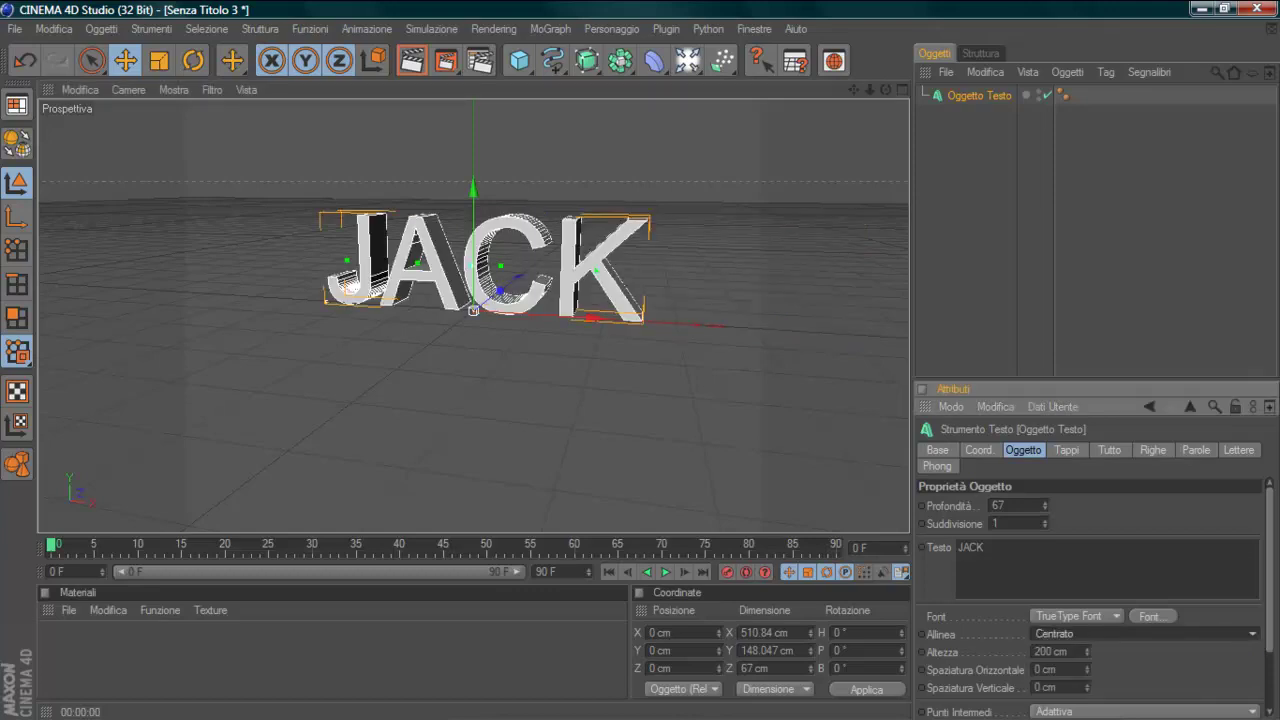
left_click_drag(885, 89, 870, 97)
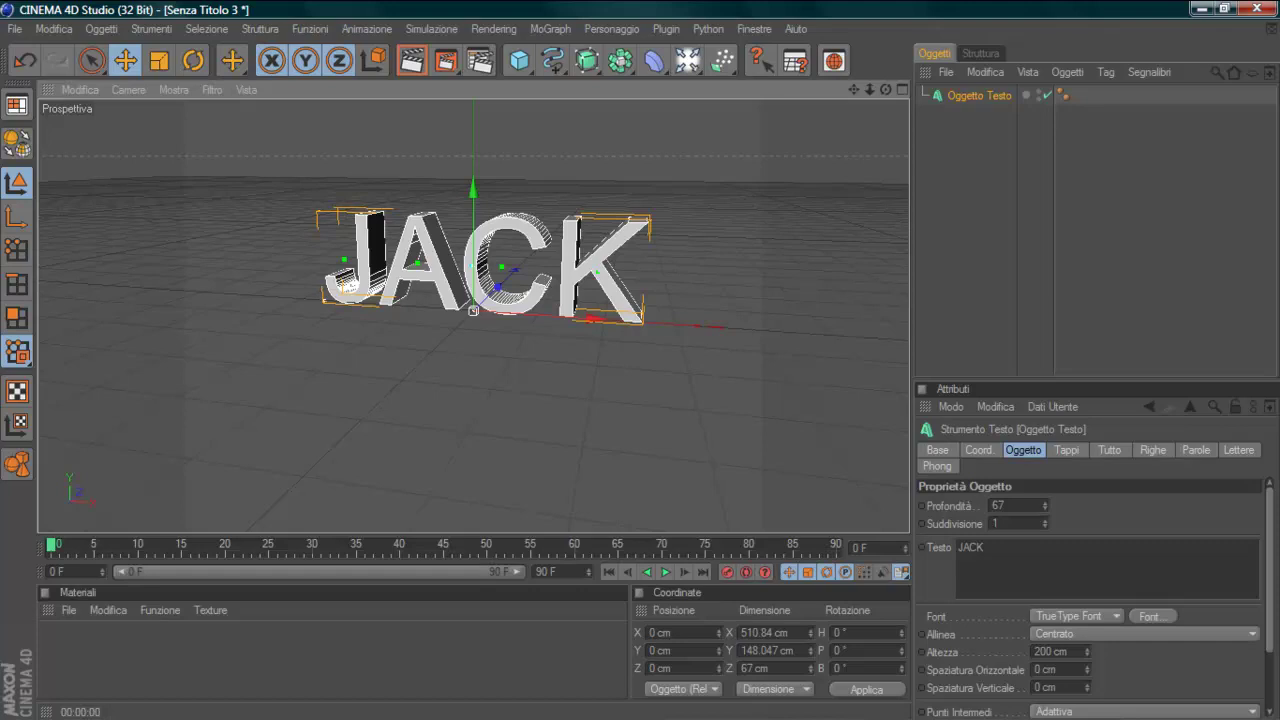
Create material Nuovo and give it a near-black colour of R5 G0 B0
left_click(68, 610)
left_click(90, 383)
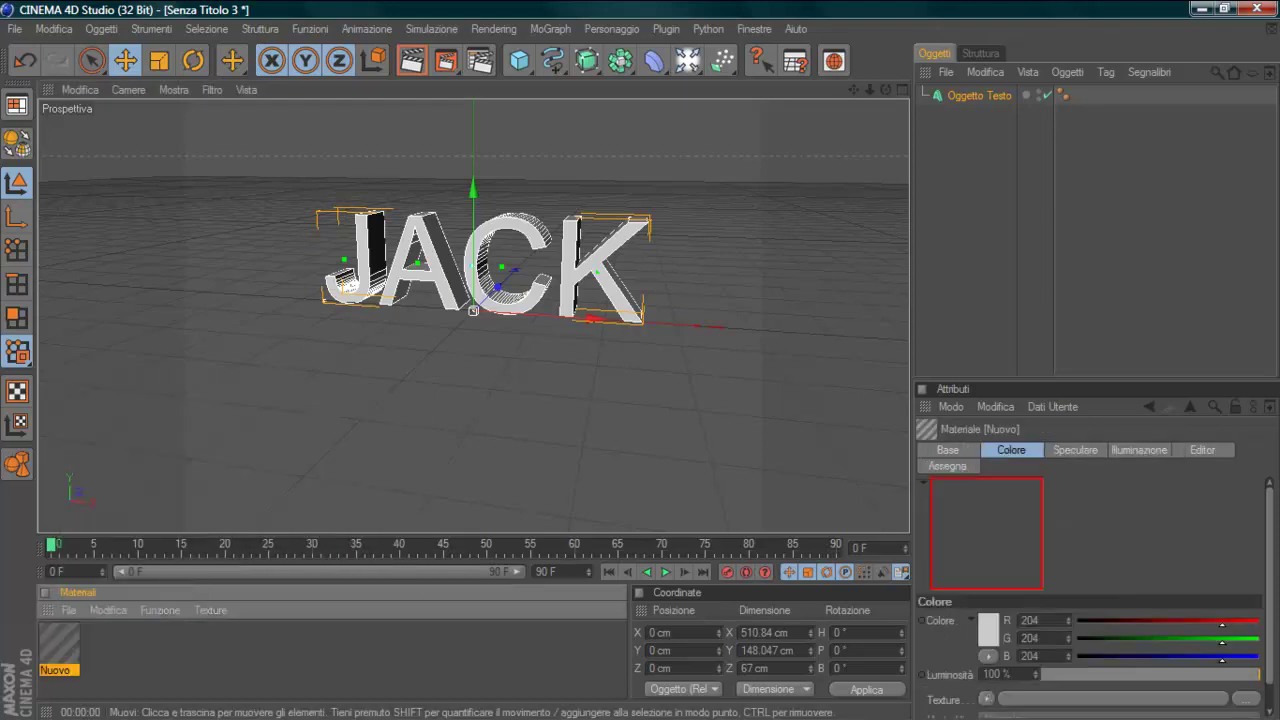
double_click(58, 643)
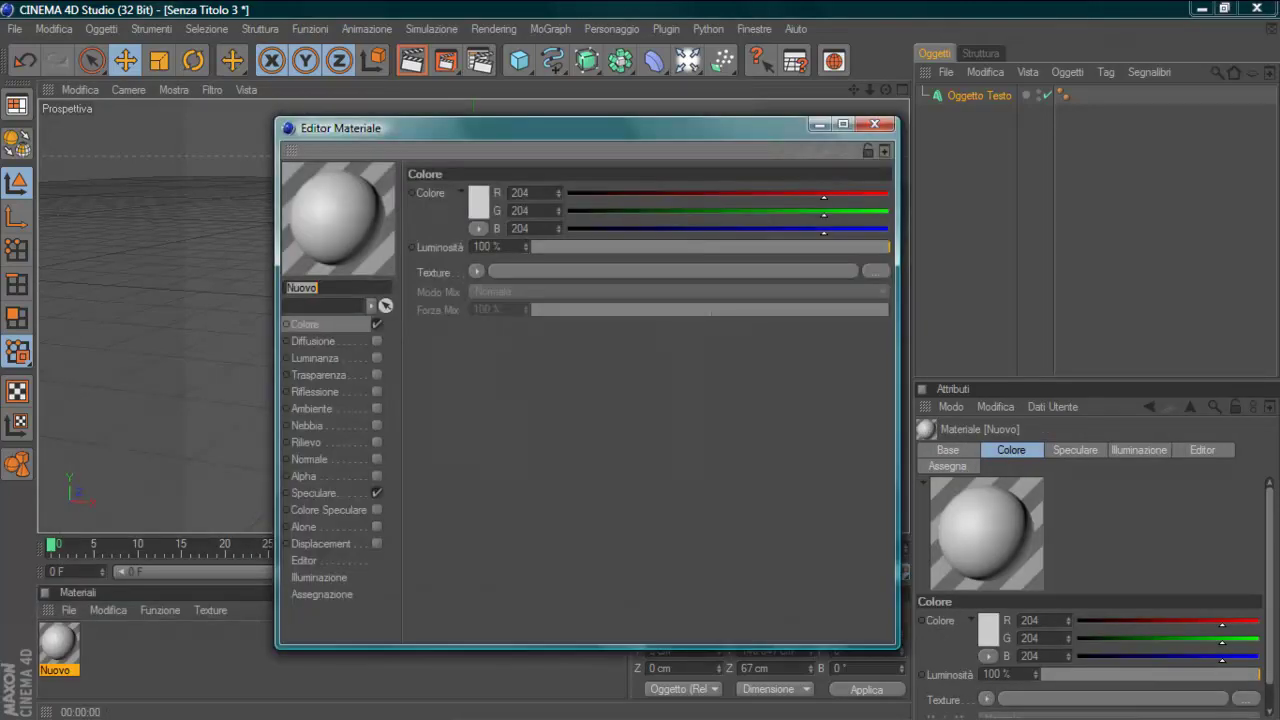
left_click(478, 202)
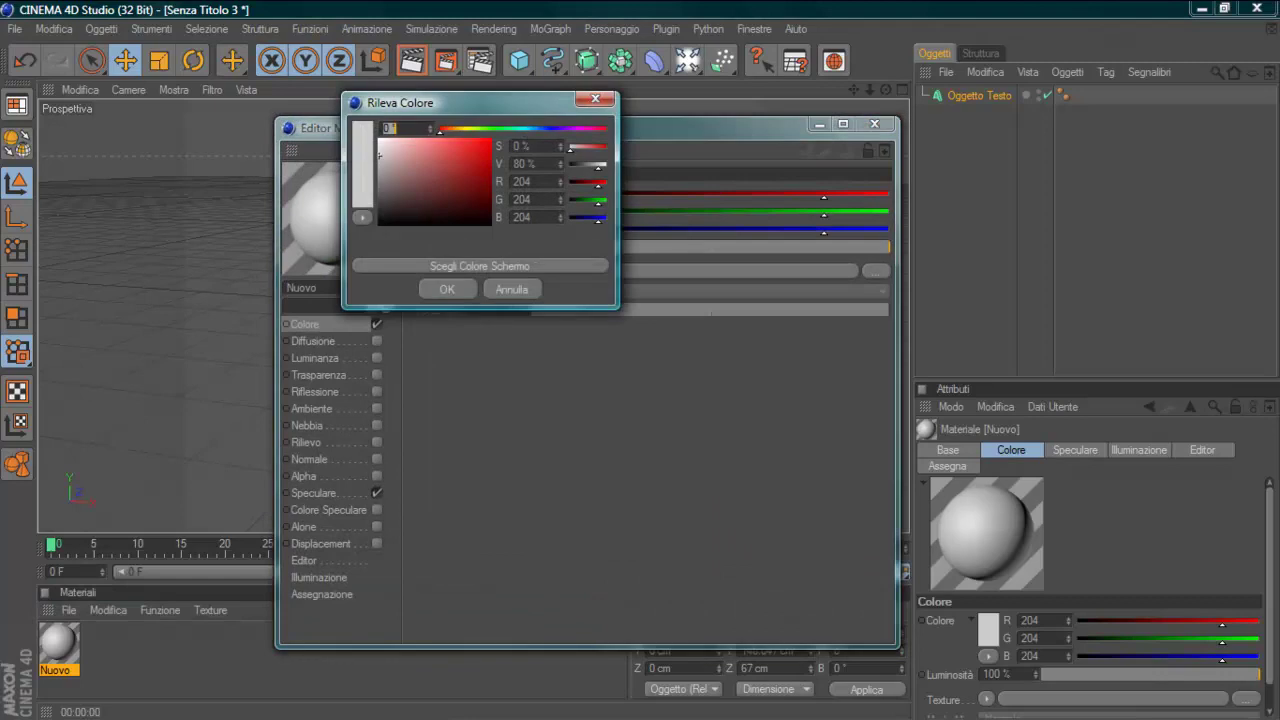
left_click(490, 140)
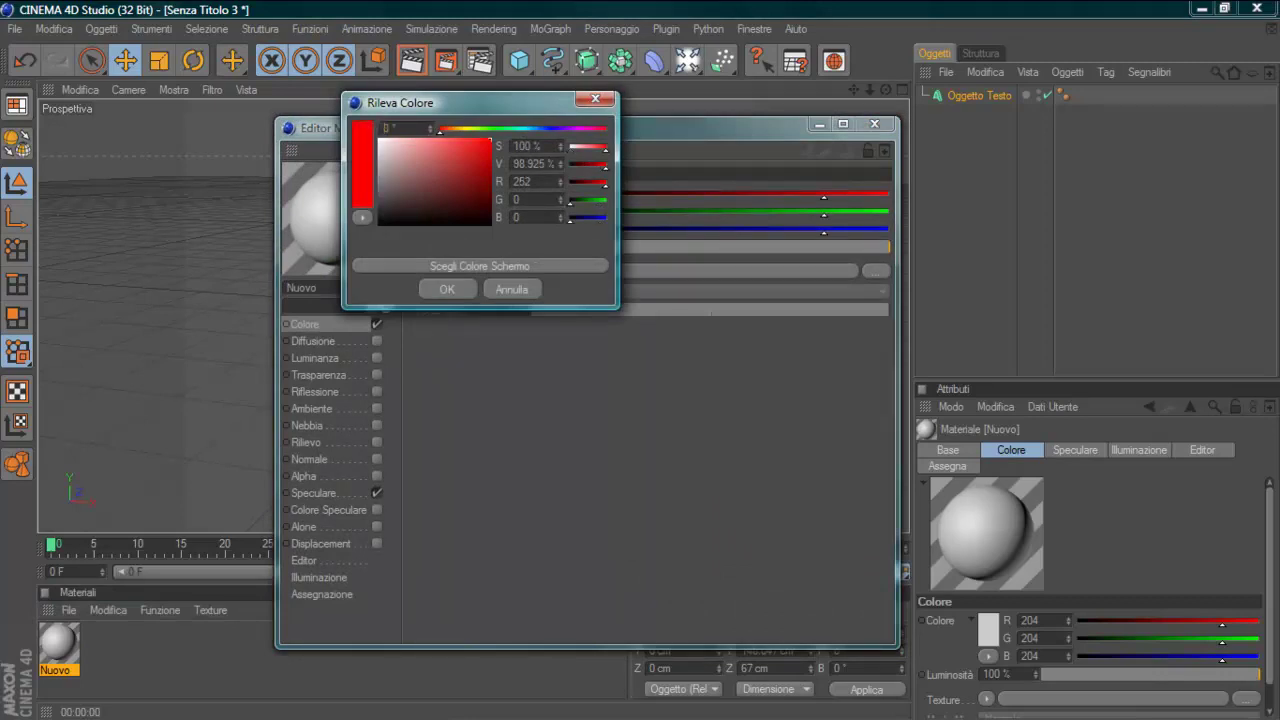
left_click(490, 223)
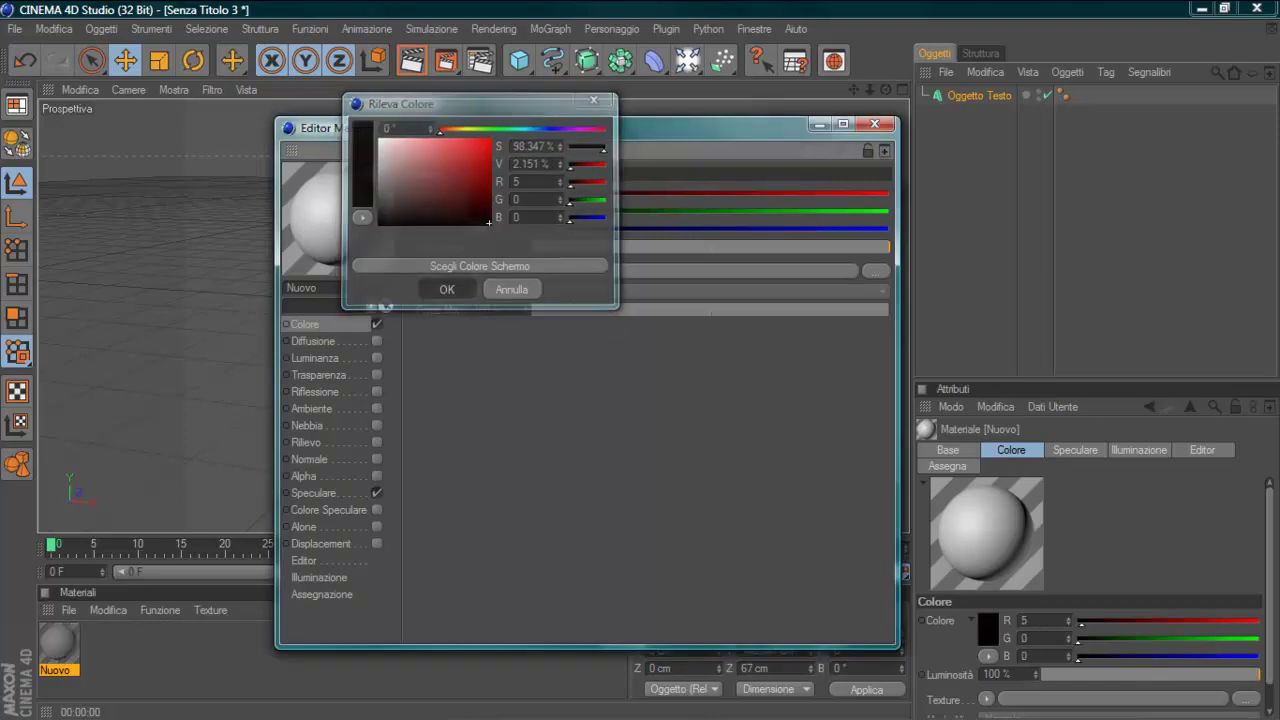
left_click(447, 289)
key("alt+F4")
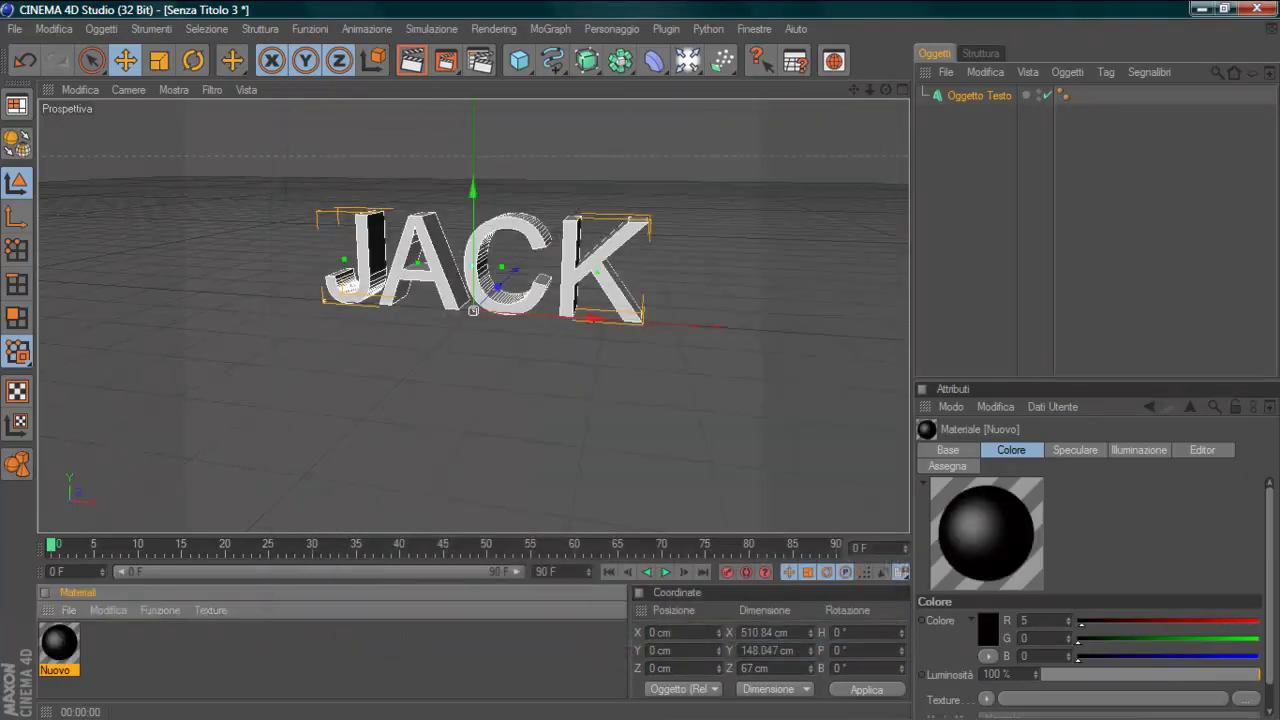
left_click(68, 610)
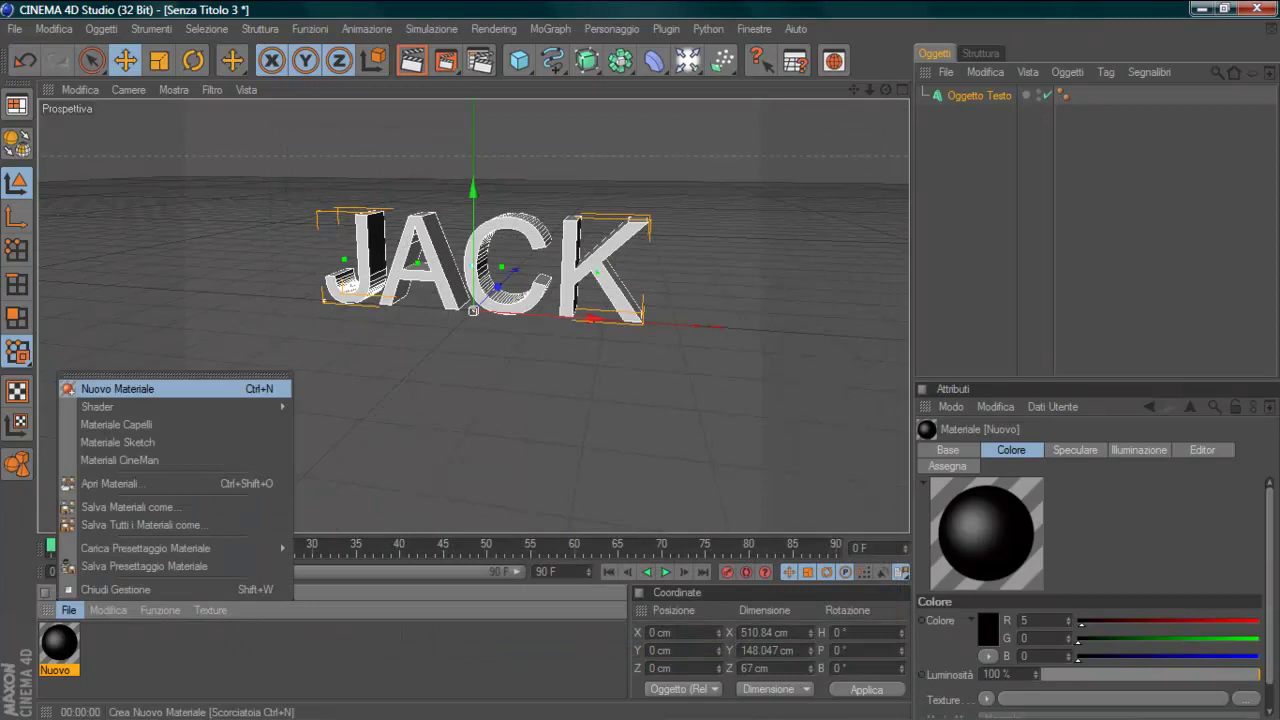
Create material Nuovo.1 with hue 184 at full saturation, giving cyan R4 G238 B255
left_click(100, 376)
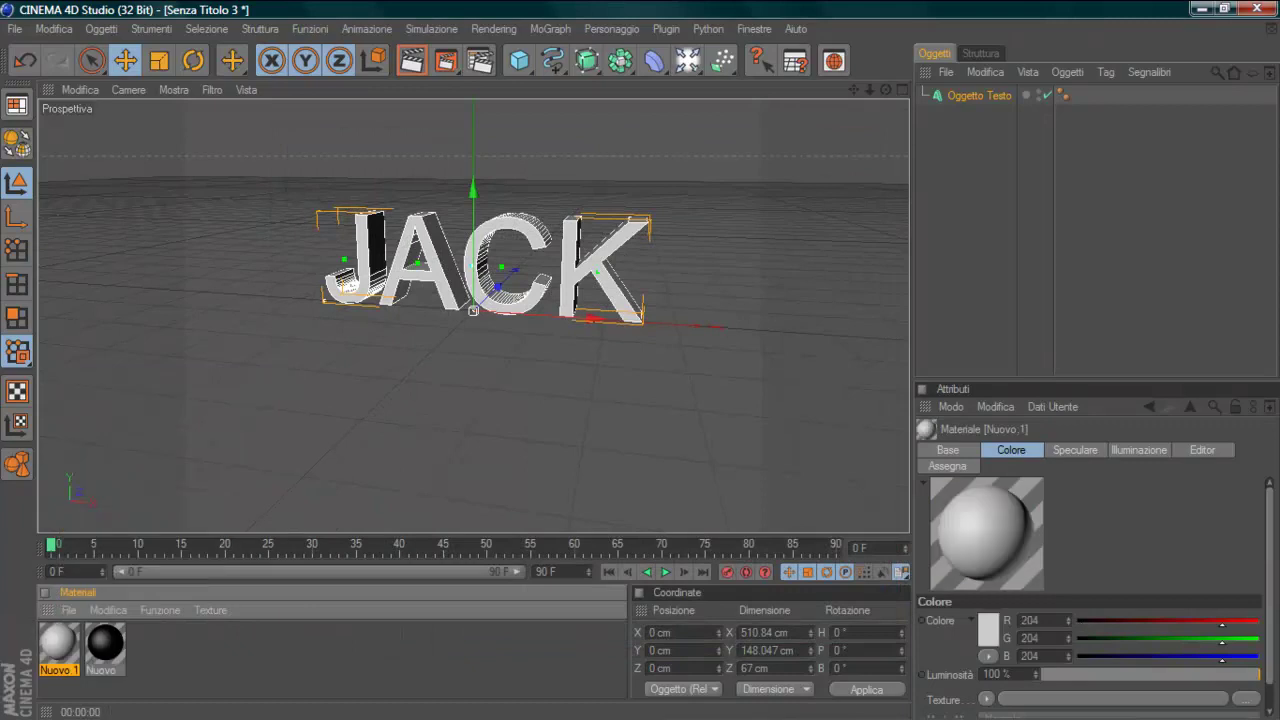
double_click(58, 643)
left_click(478, 201)
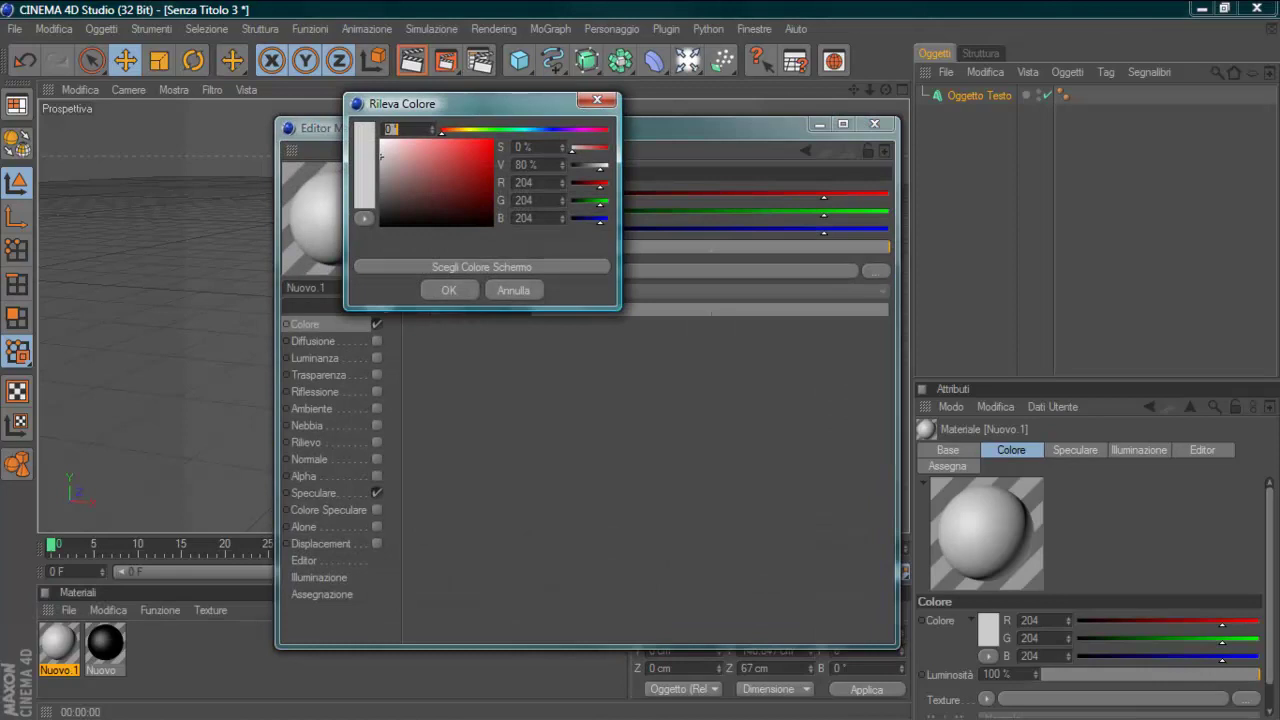
type("184")
key("Return")
left_click(491, 141)
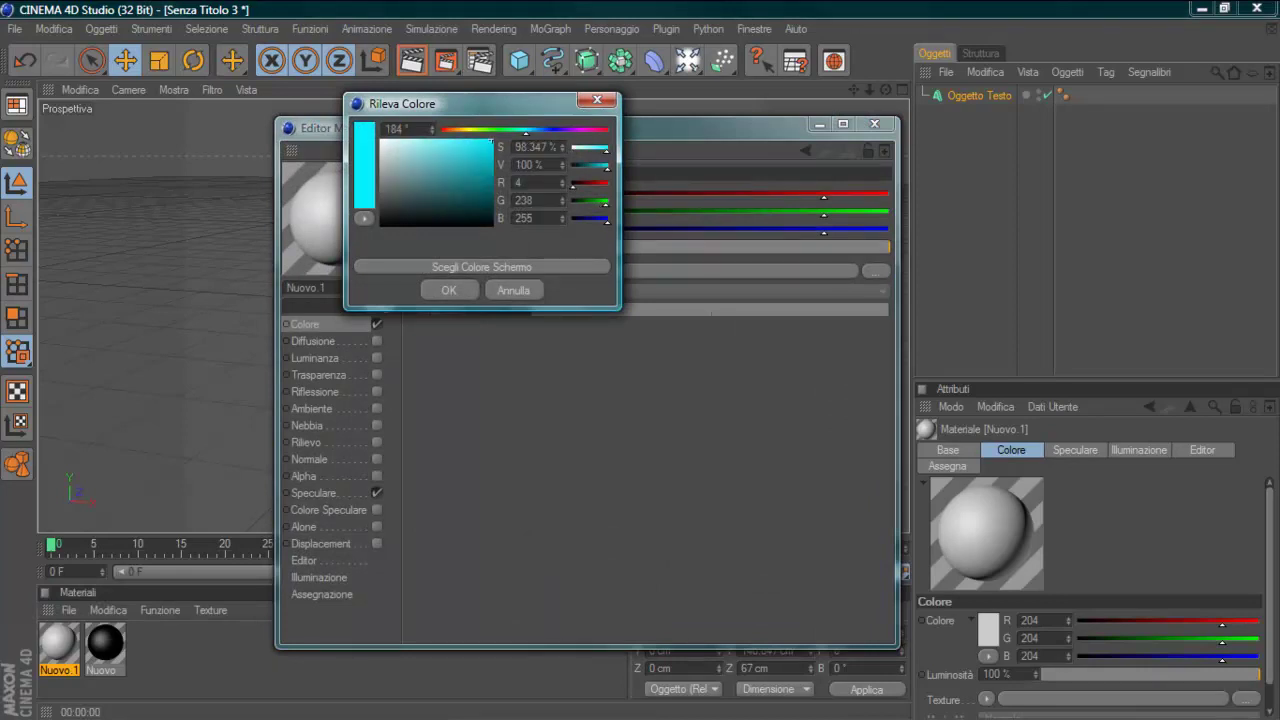
left_click(448, 290)
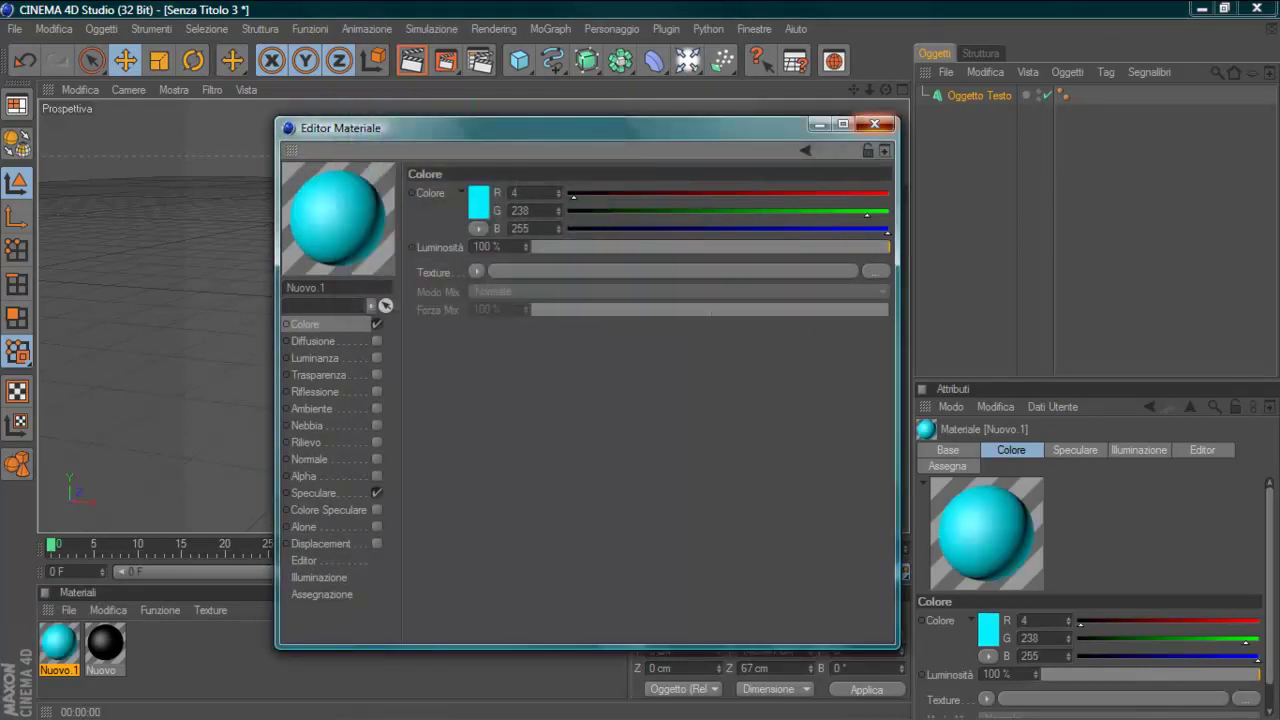
left_click(874, 123)
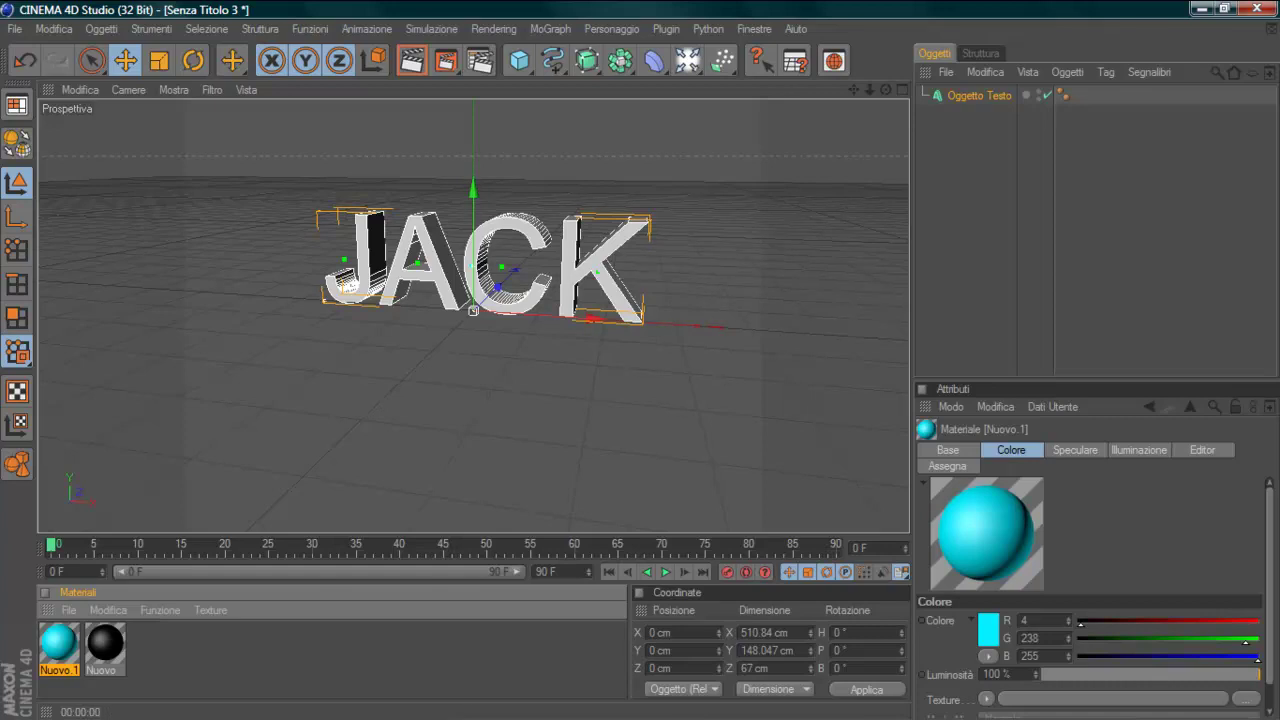
Apply the black Nuovo and cyan Nuovo.1 materials to the JACK text
left_click_drag(105, 643, 480, 265)
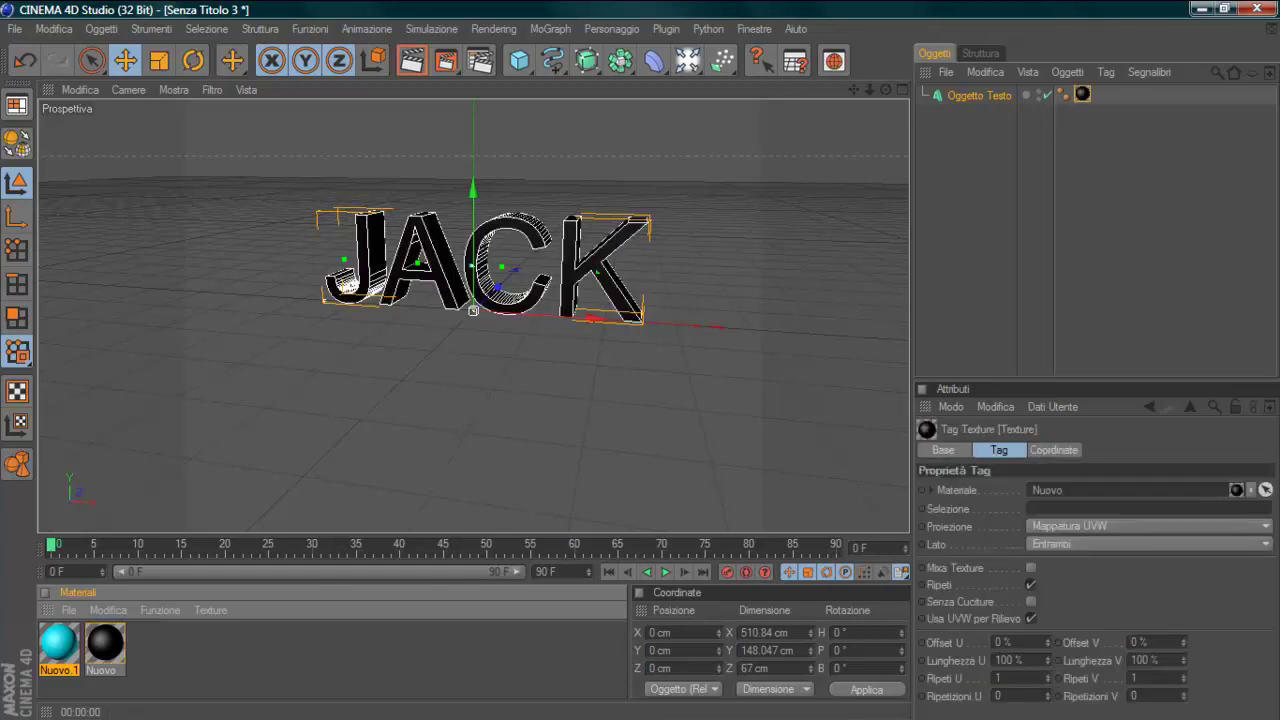
left_click_drag(58, 643, 473, 310)
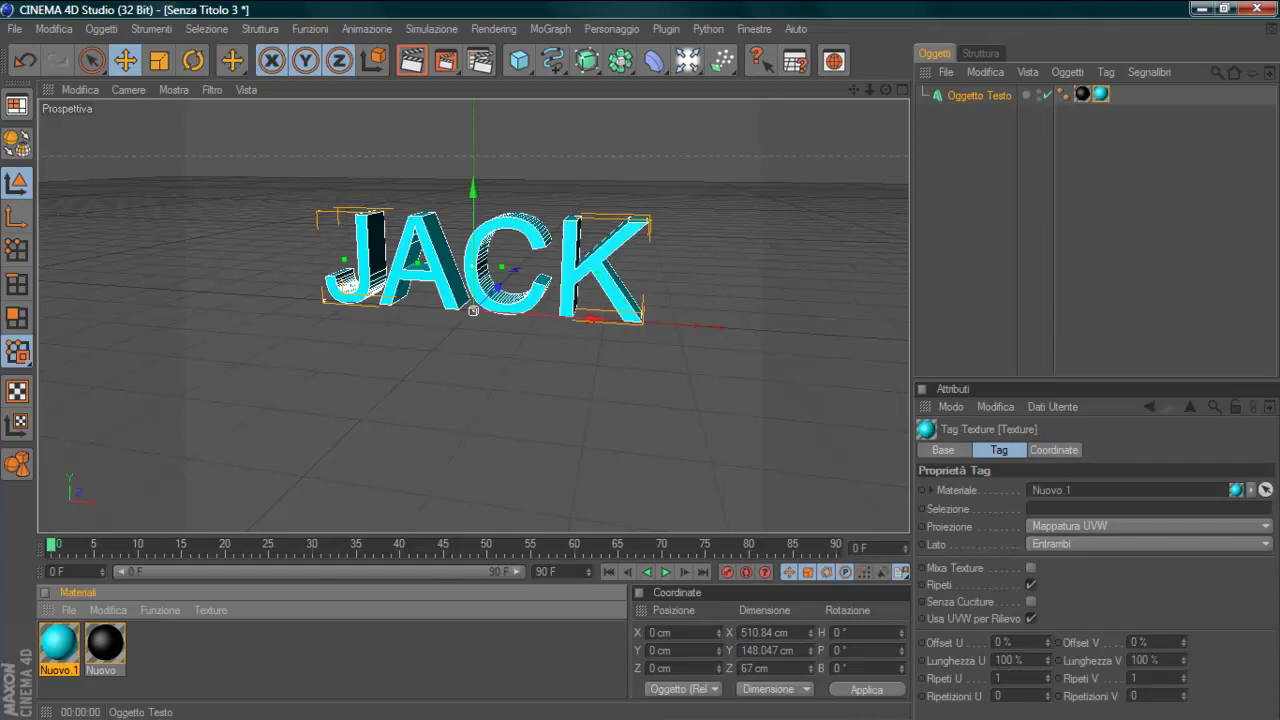
key("ctrl+z")
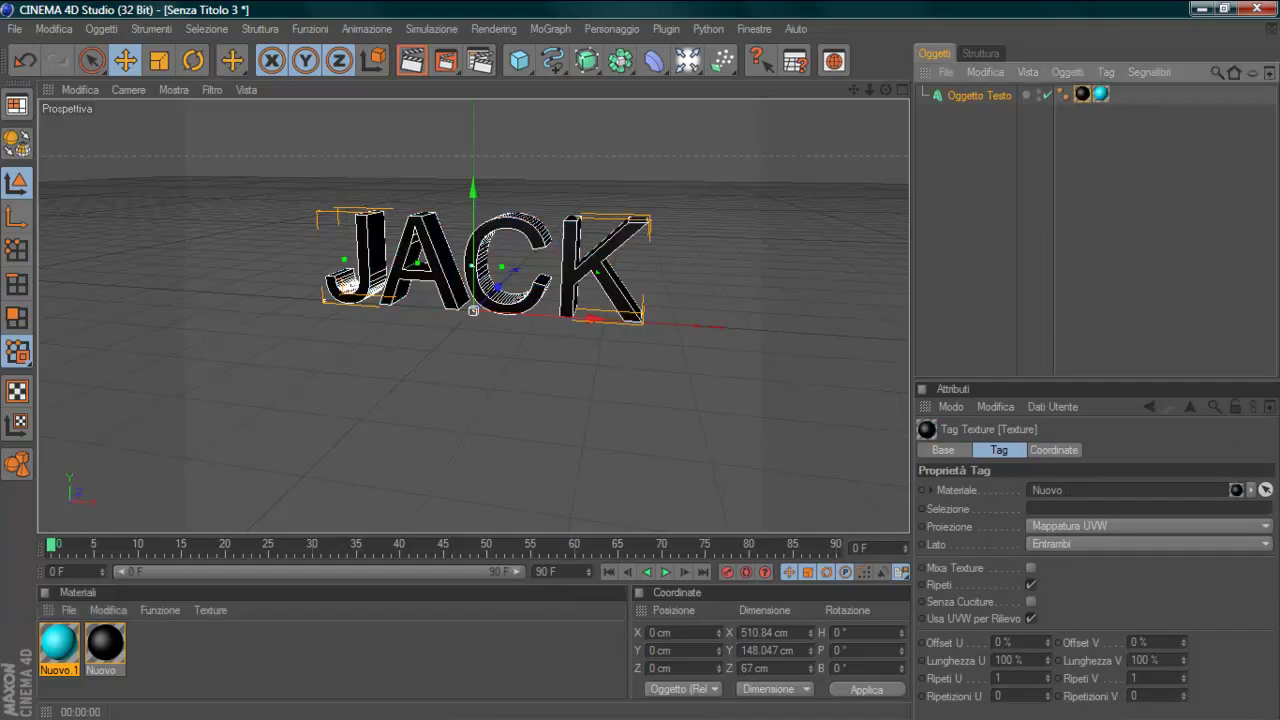
Enter selection C1 on the black texture tag and C2 on the cyan tag
left_click(1140, 508)
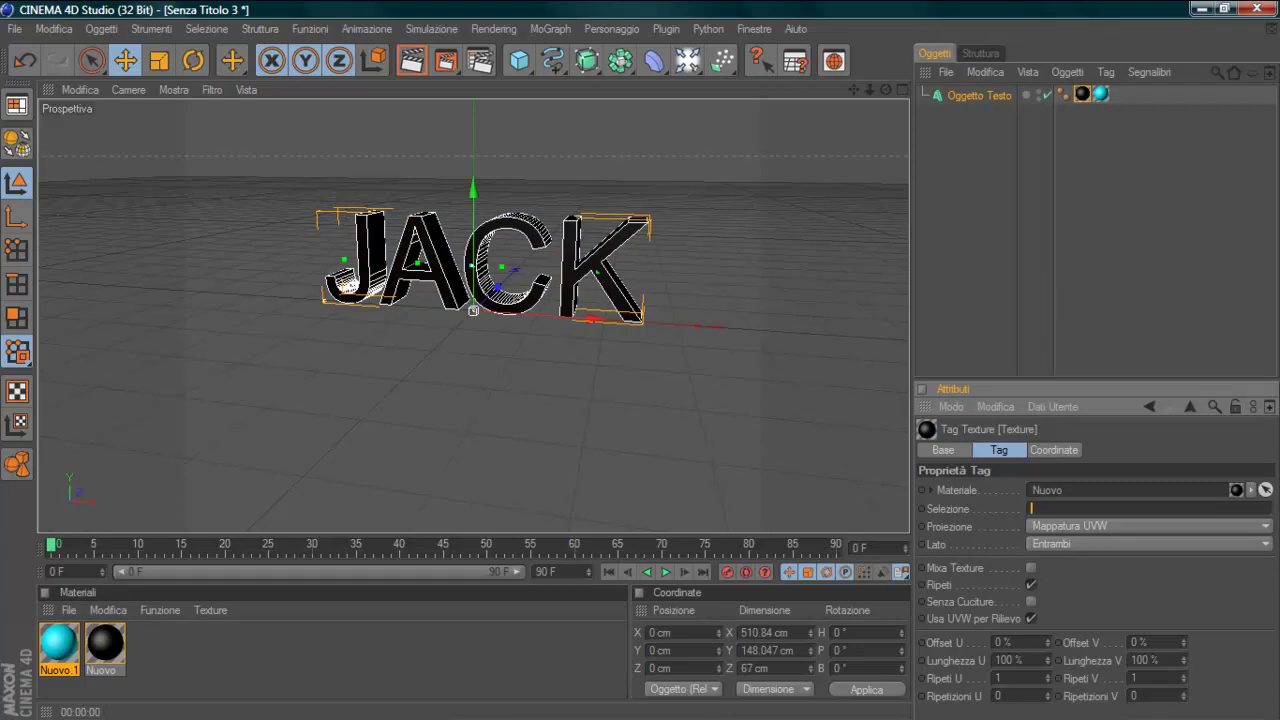
type("c1")
key("BackSpace")
key("BackSpace")
type("c1")
key("BackSpace")
key("BackSpace")
type("c")
key("BackSpace")
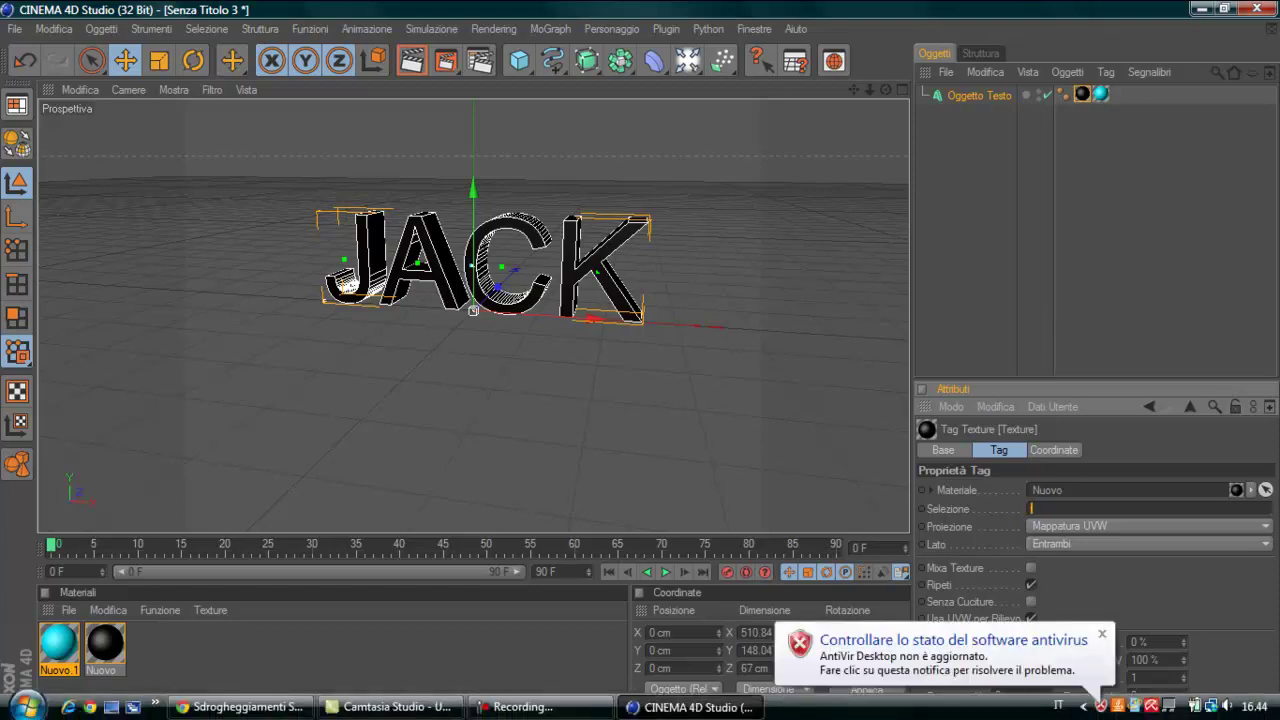
type("C")
type("1")
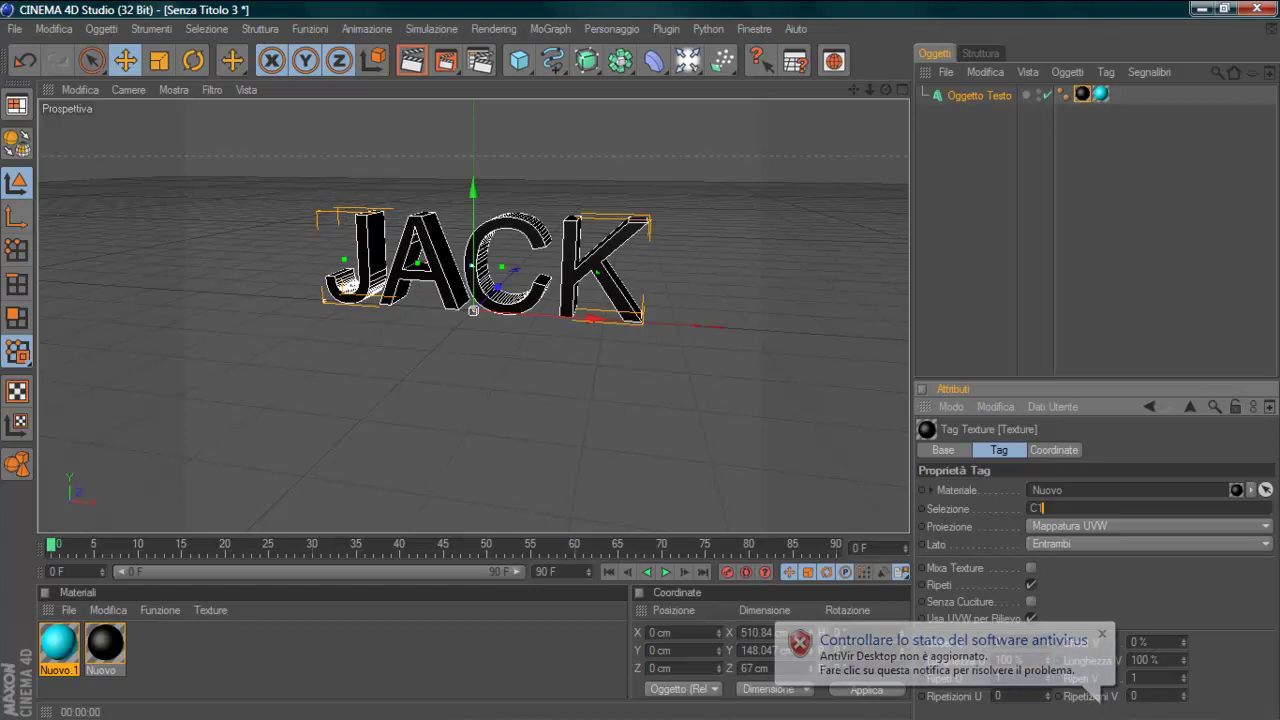
key("Return")
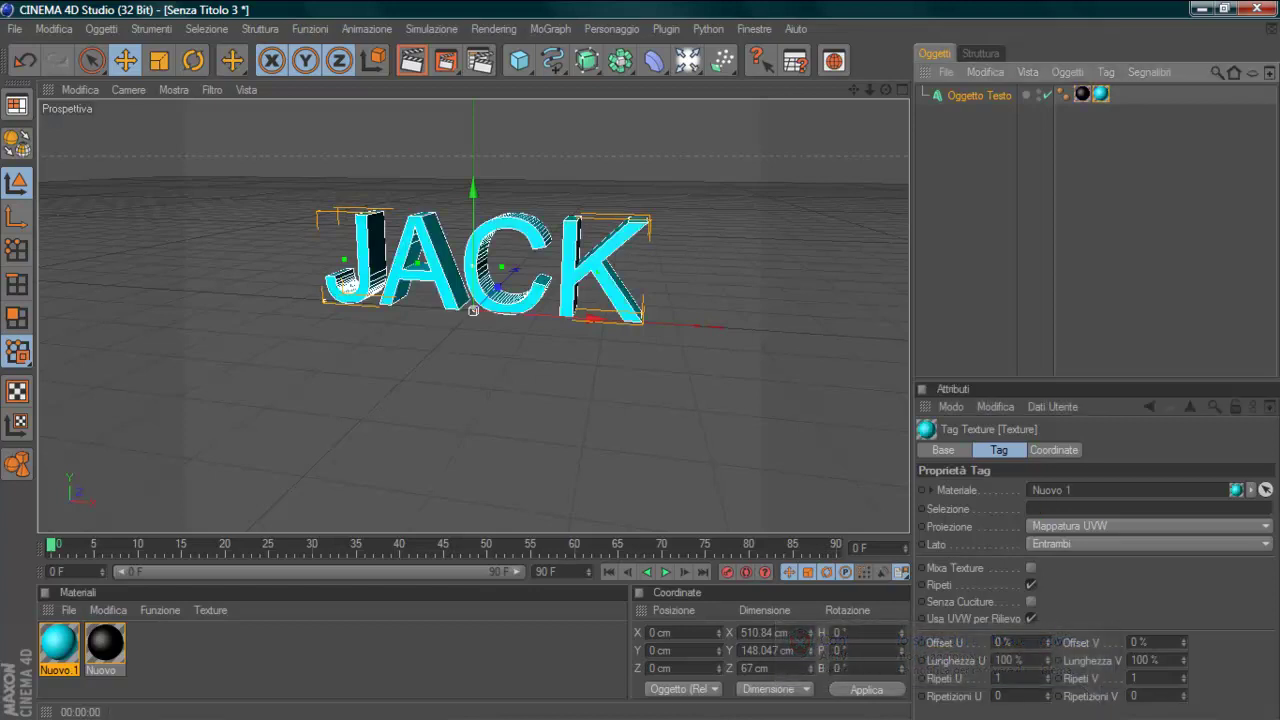
left_click(1032, 508)
type("C")
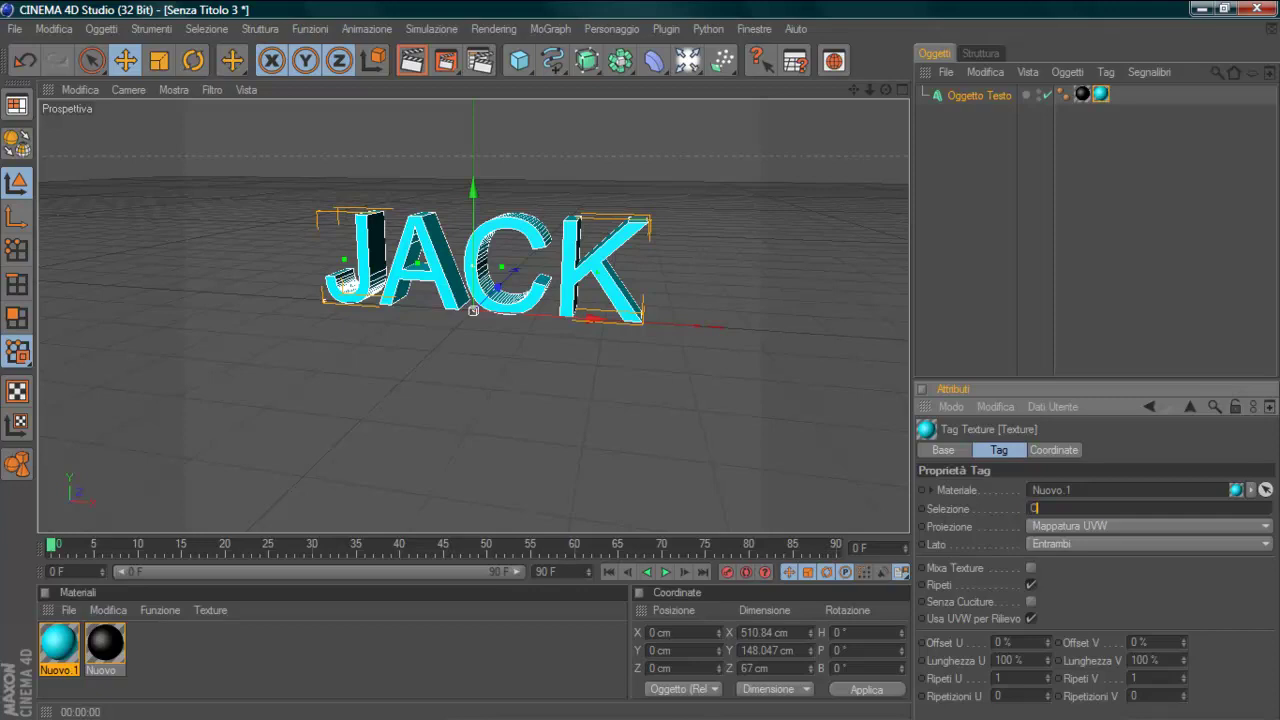
type("2")
Swap the tag selections: cyan tag to C1, black tag to C2, turning the letter fronts cyan
left_click(324, 299)
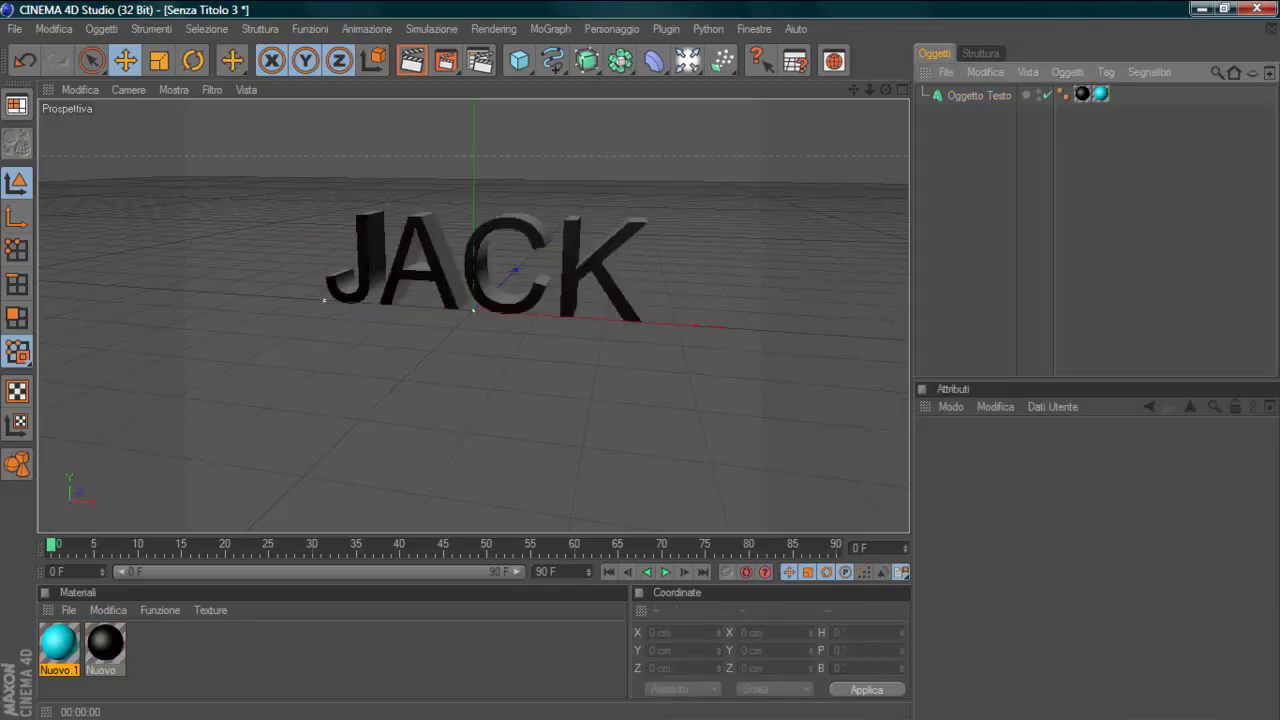
left_click(1100, 93)
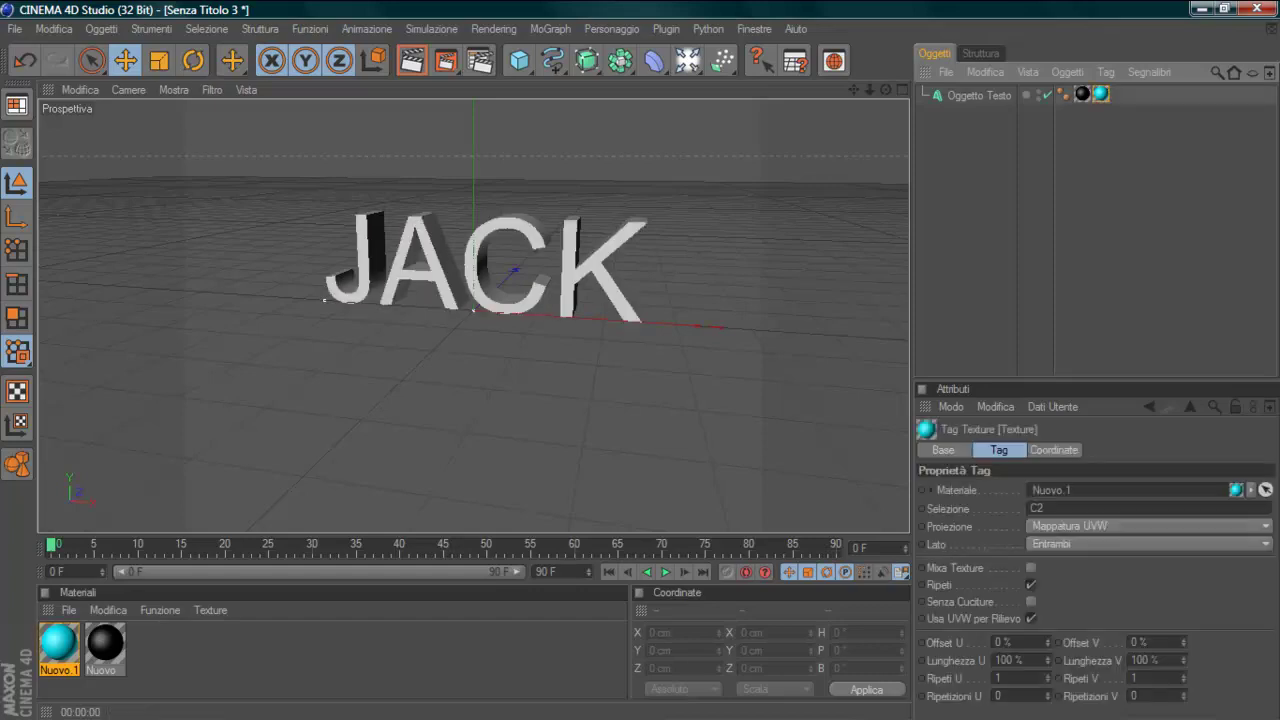
left_click(1043, 508)
key("BackSpace")
type("1")
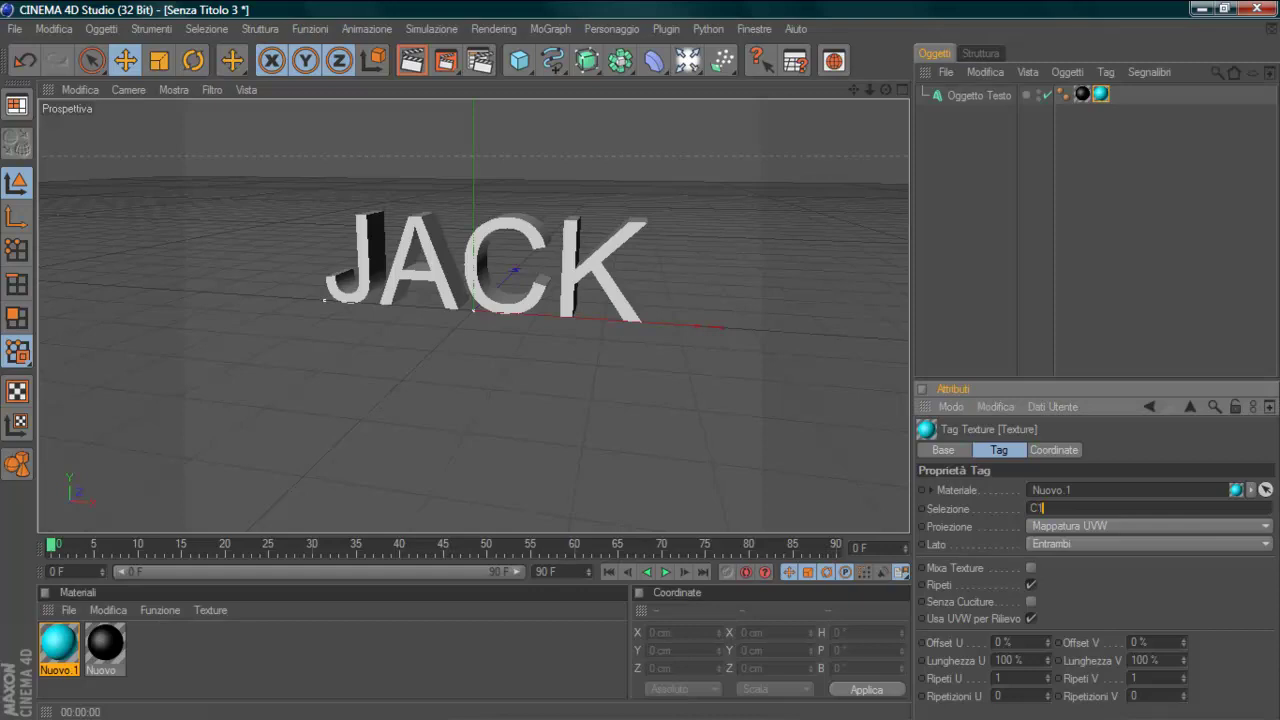
left_click(1082, 93)
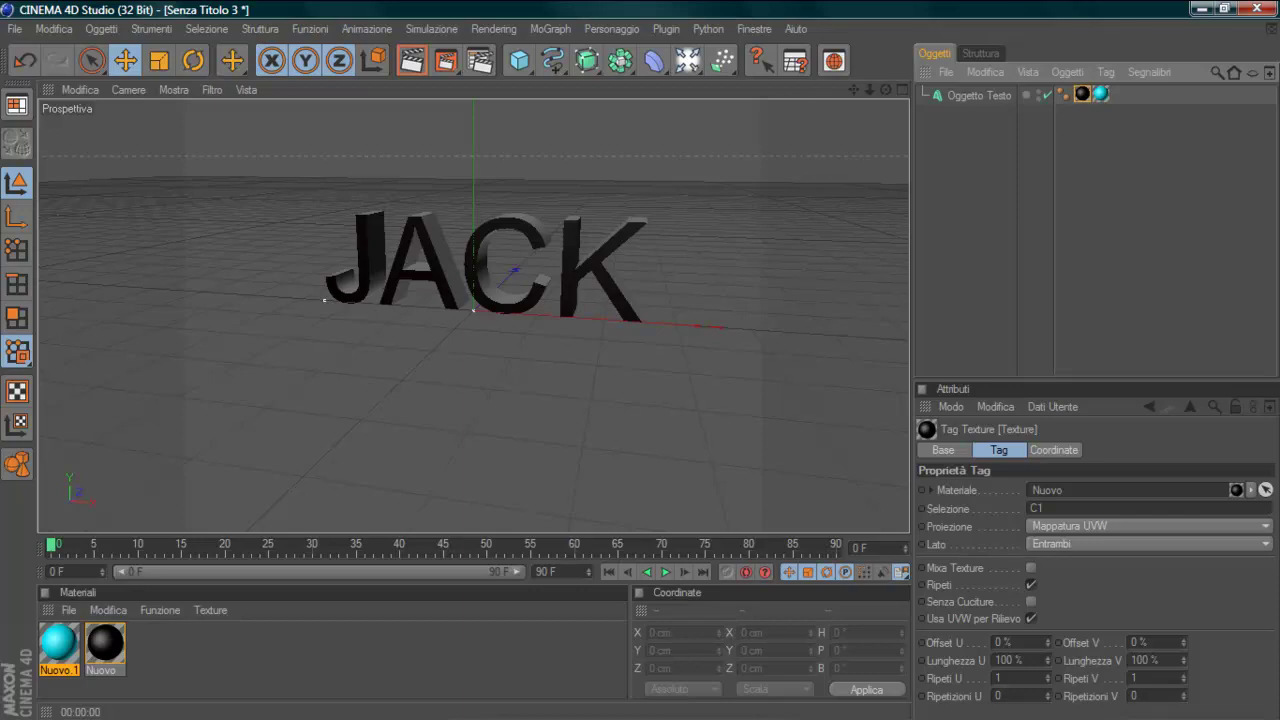
left_click(1040, 508)
key("BackSpace")
type("2")
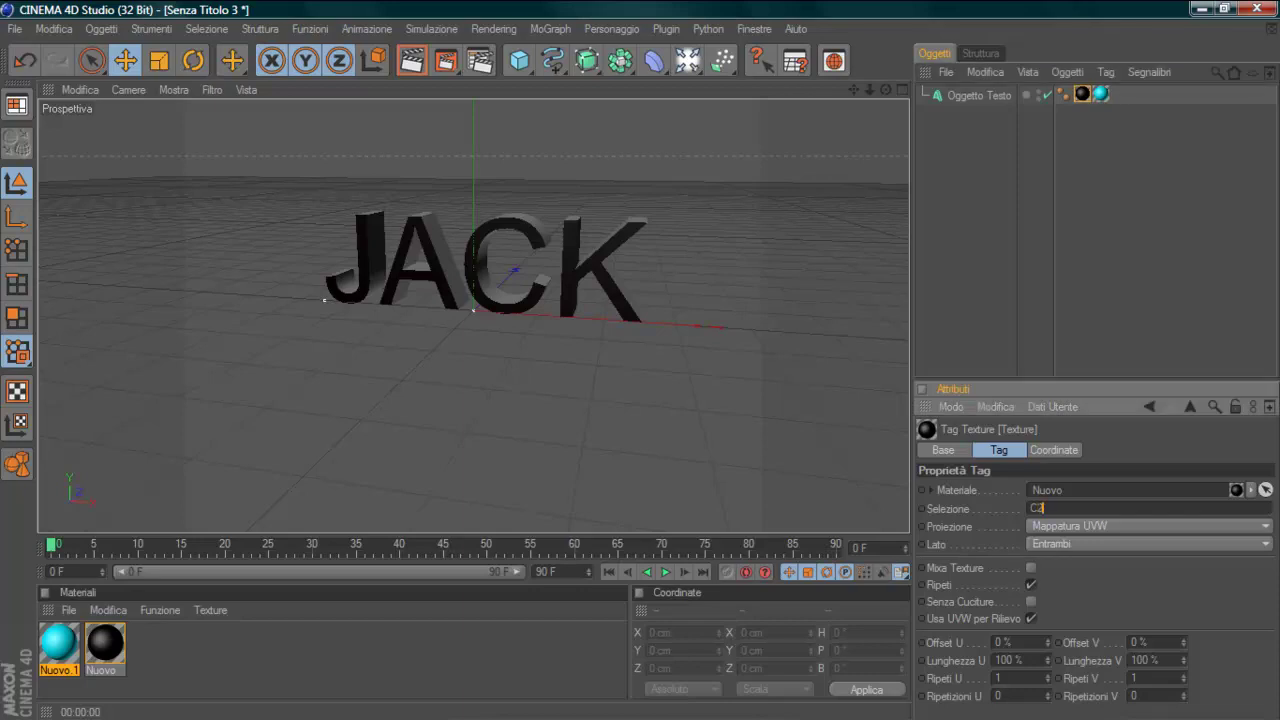
left_click(1000, 250)
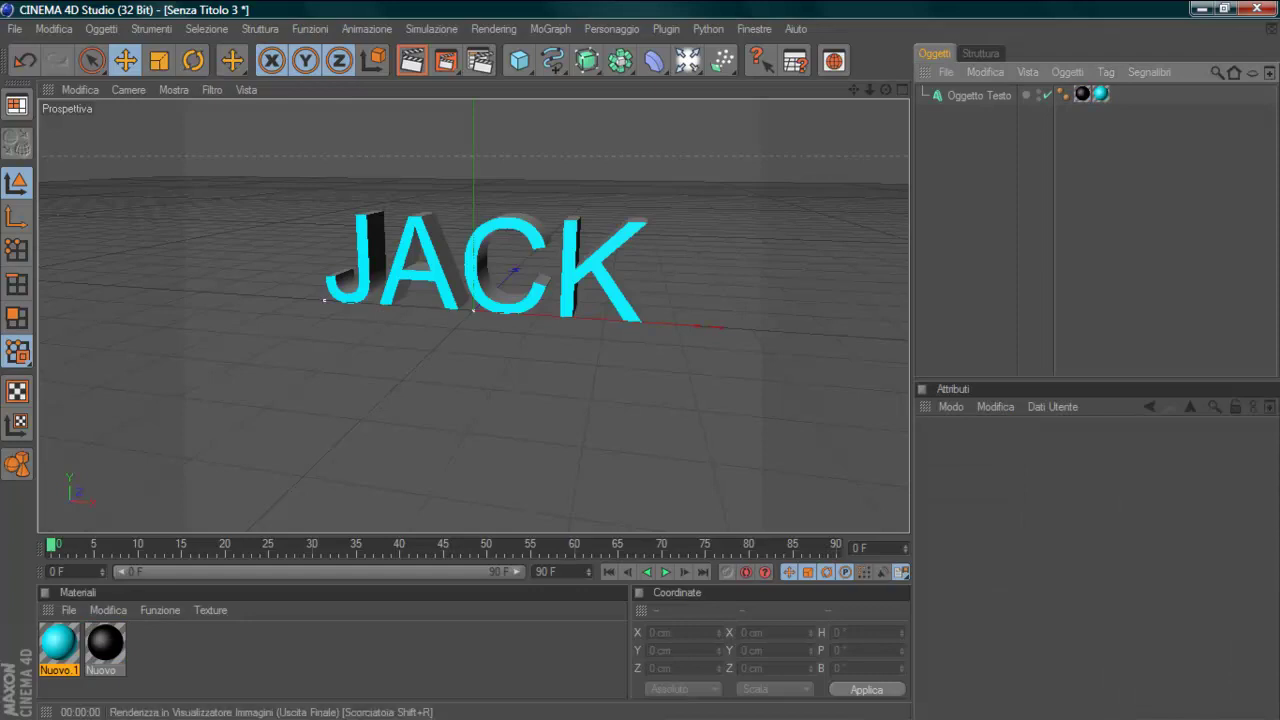
left_click(411, 60)
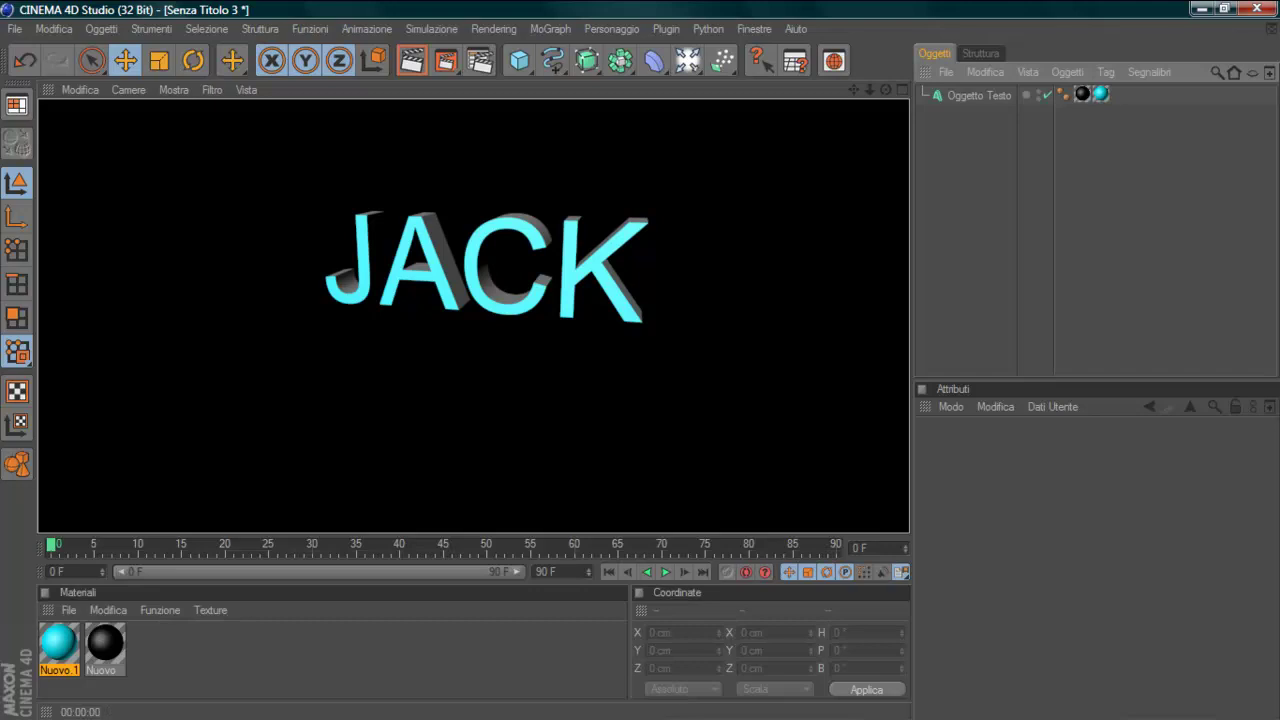
left_click(473, 310)
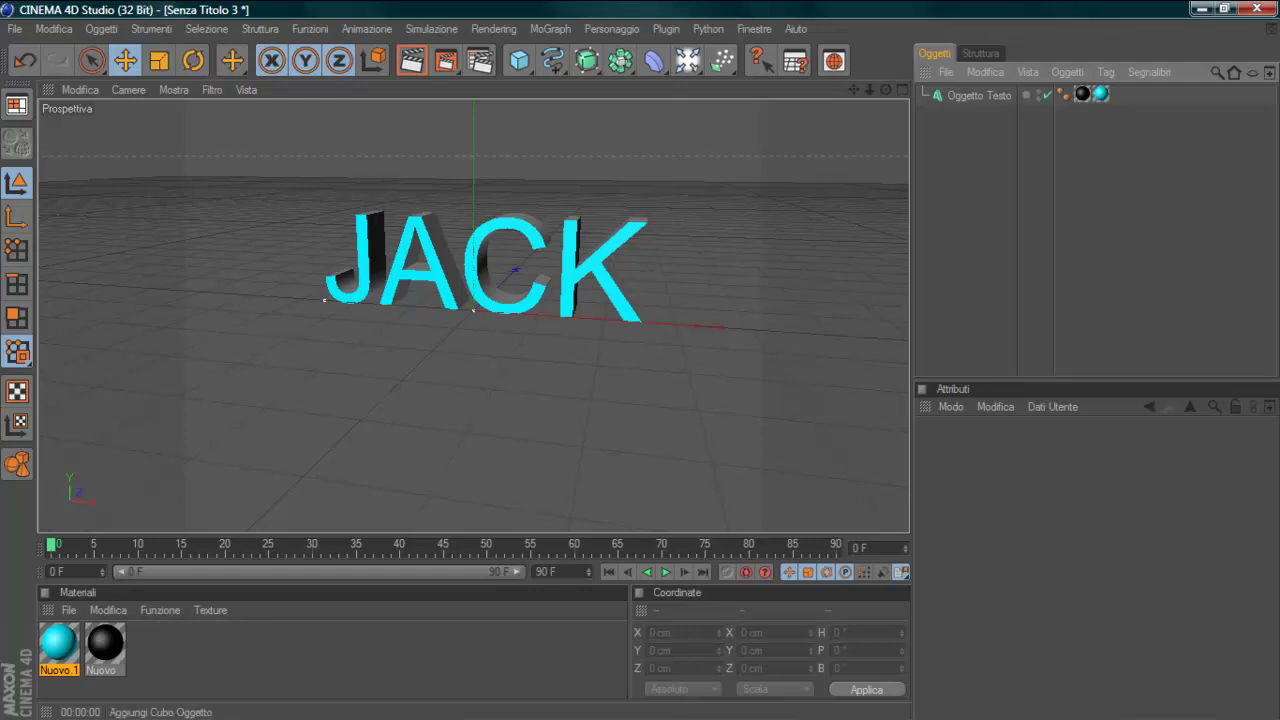
Add a plane sized X 10000 by Z 1000 and preview the render
left_click(518, 60)
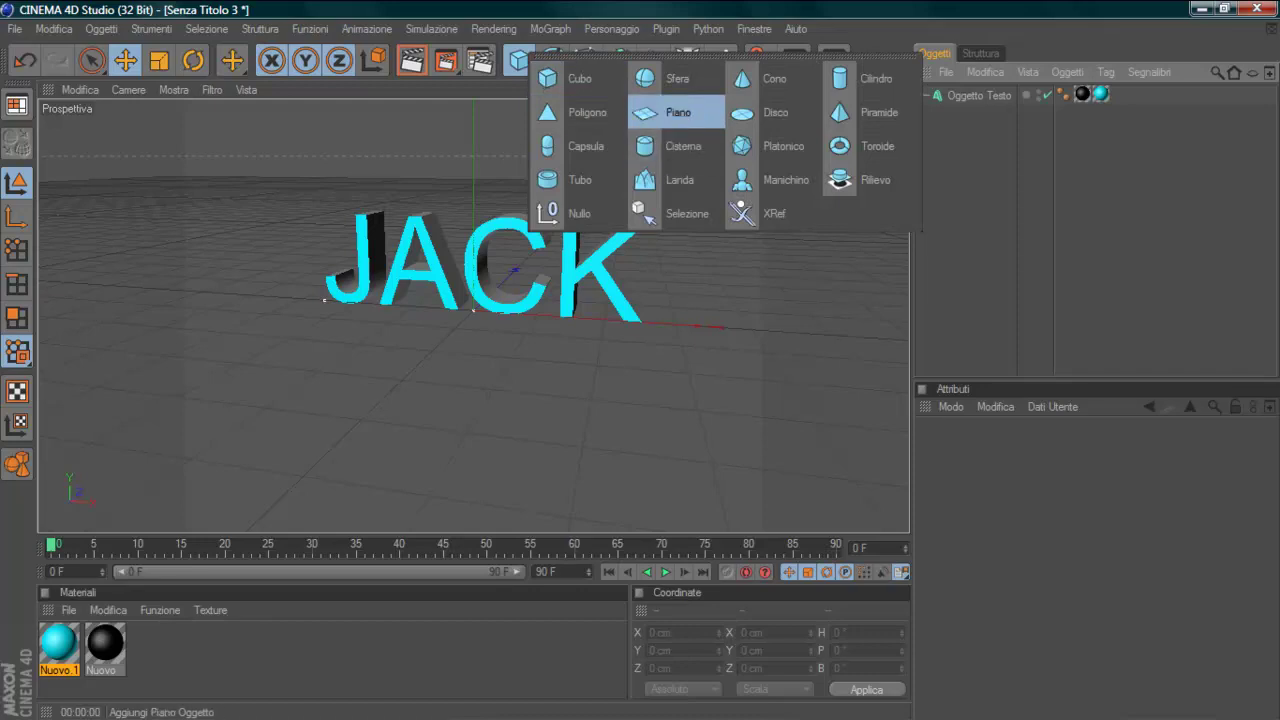
left_click(670, 112)
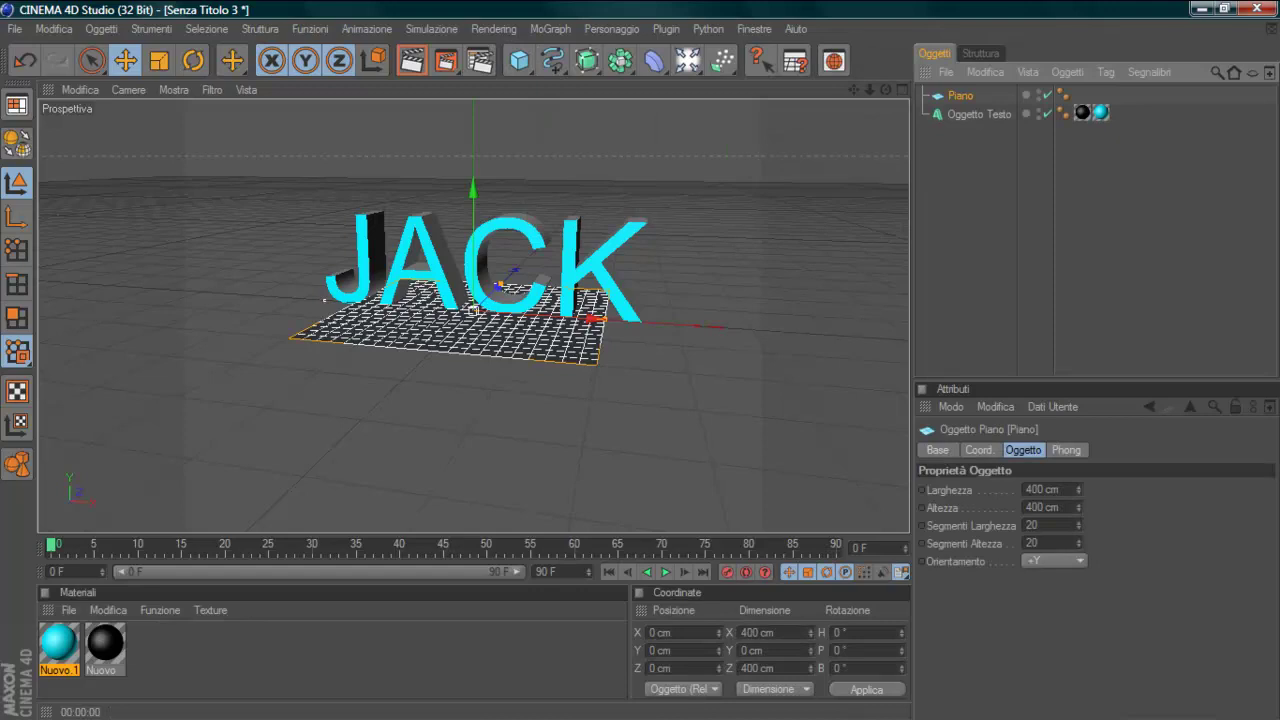
left_click(745, 632)
type("10000")
left_click(741, 668)
type("1000")
key("Return")
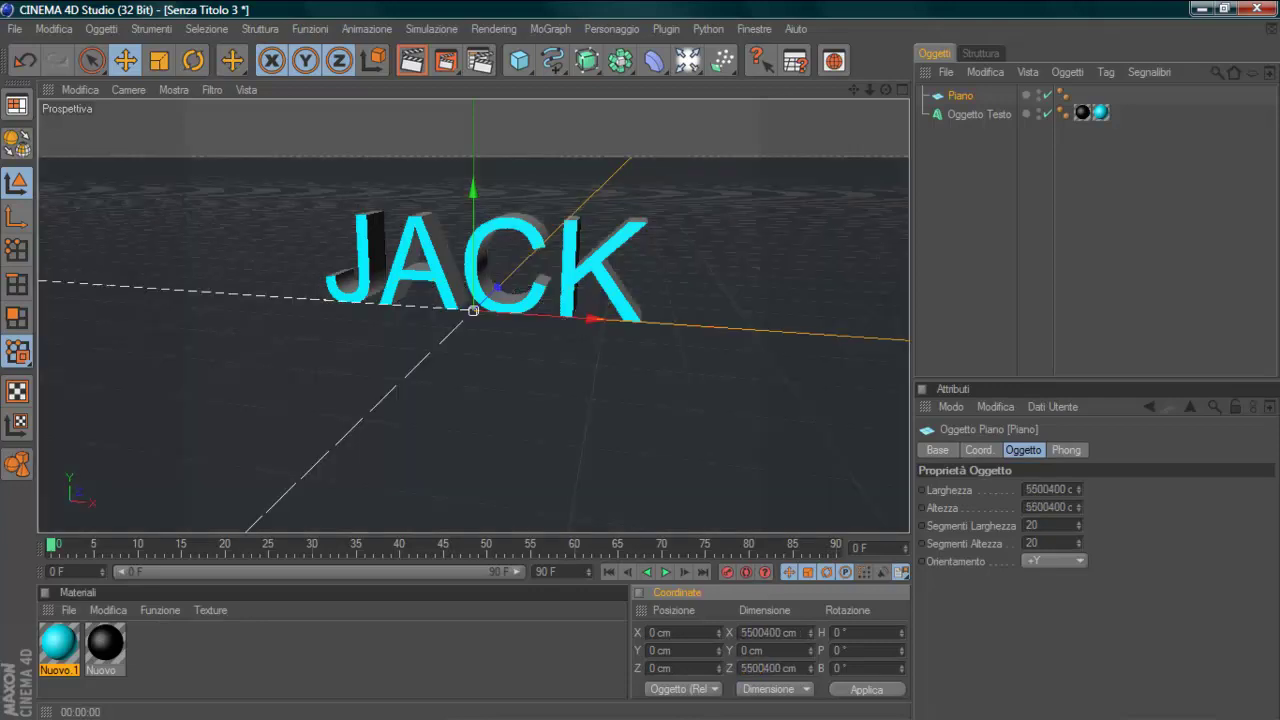
left_click(323, 298)
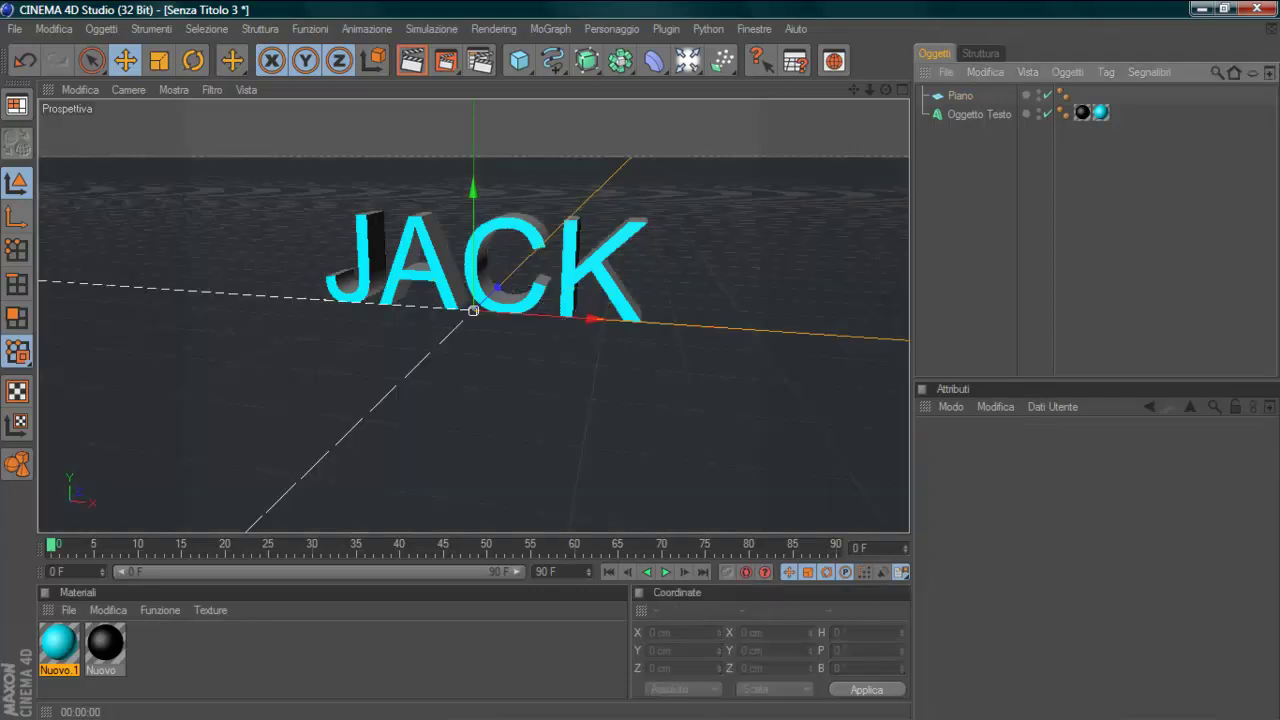
left_click(412, 60)
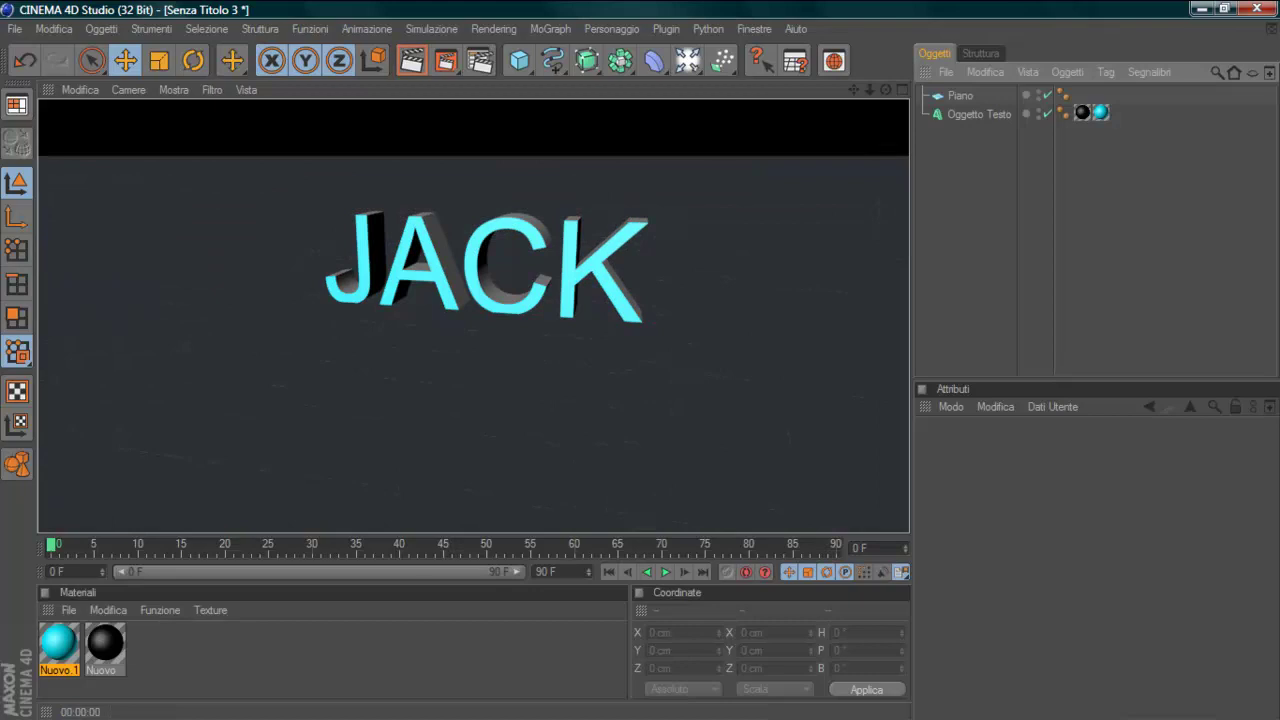
left_click(324, 298)
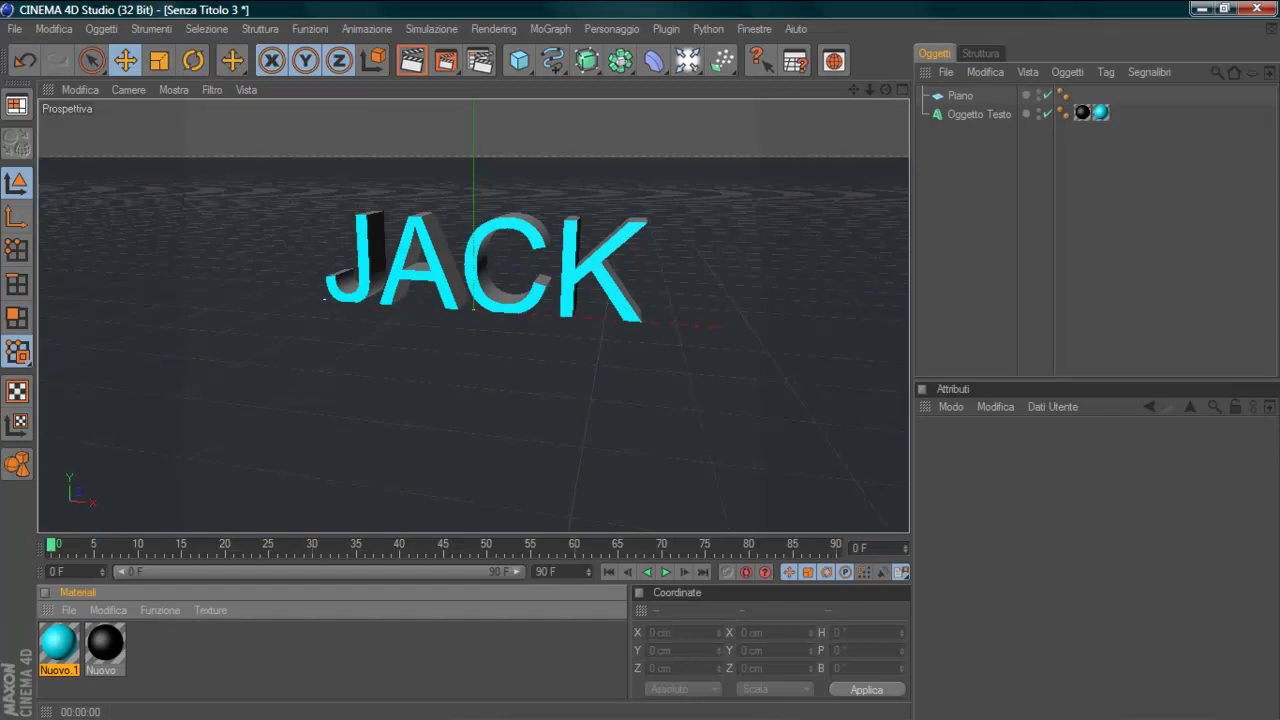
Apply the black Nuovo material to the floor plane and check it in a render preview
left_click_drag(105, 645, 324, 298)
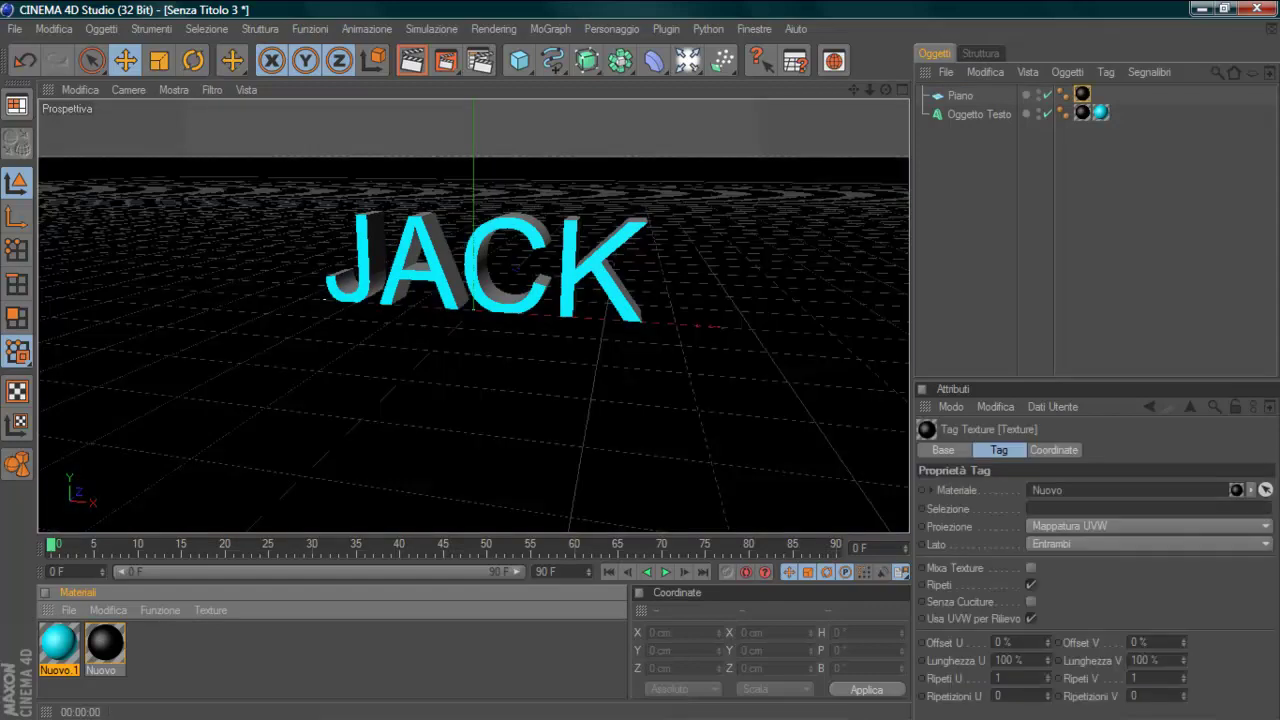
left_click(411, 60)
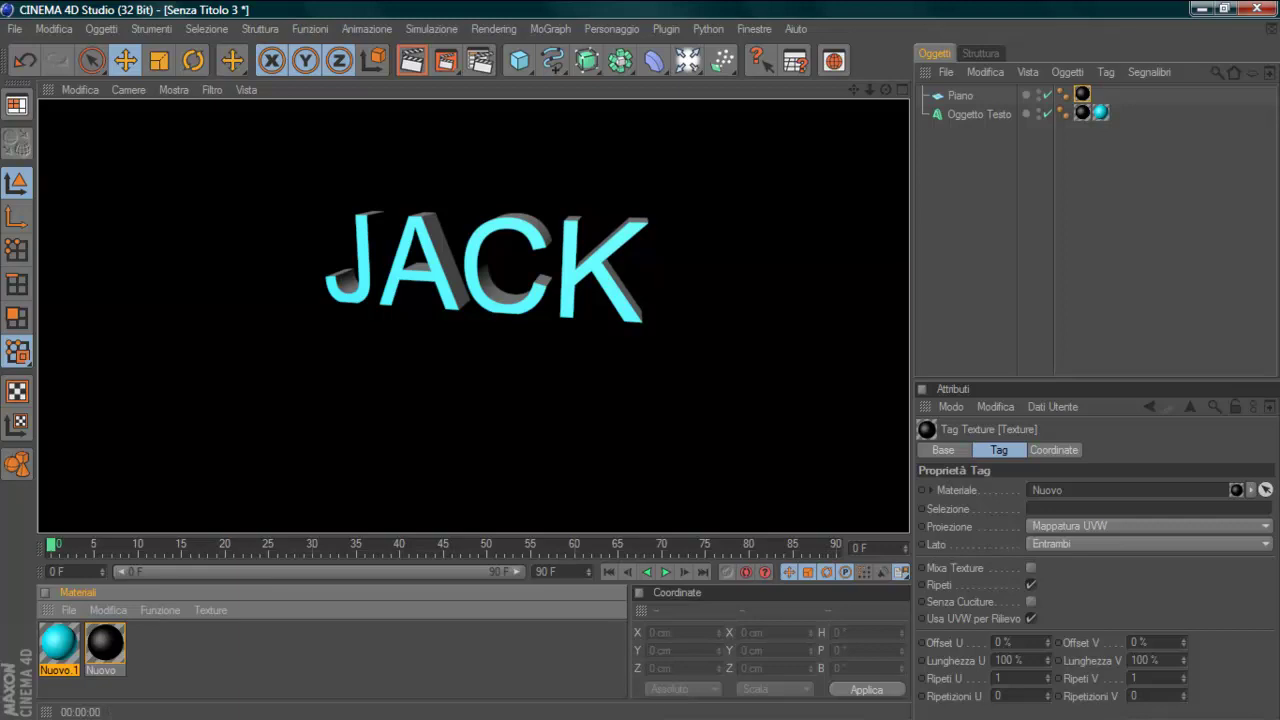
left_click(470, 440)
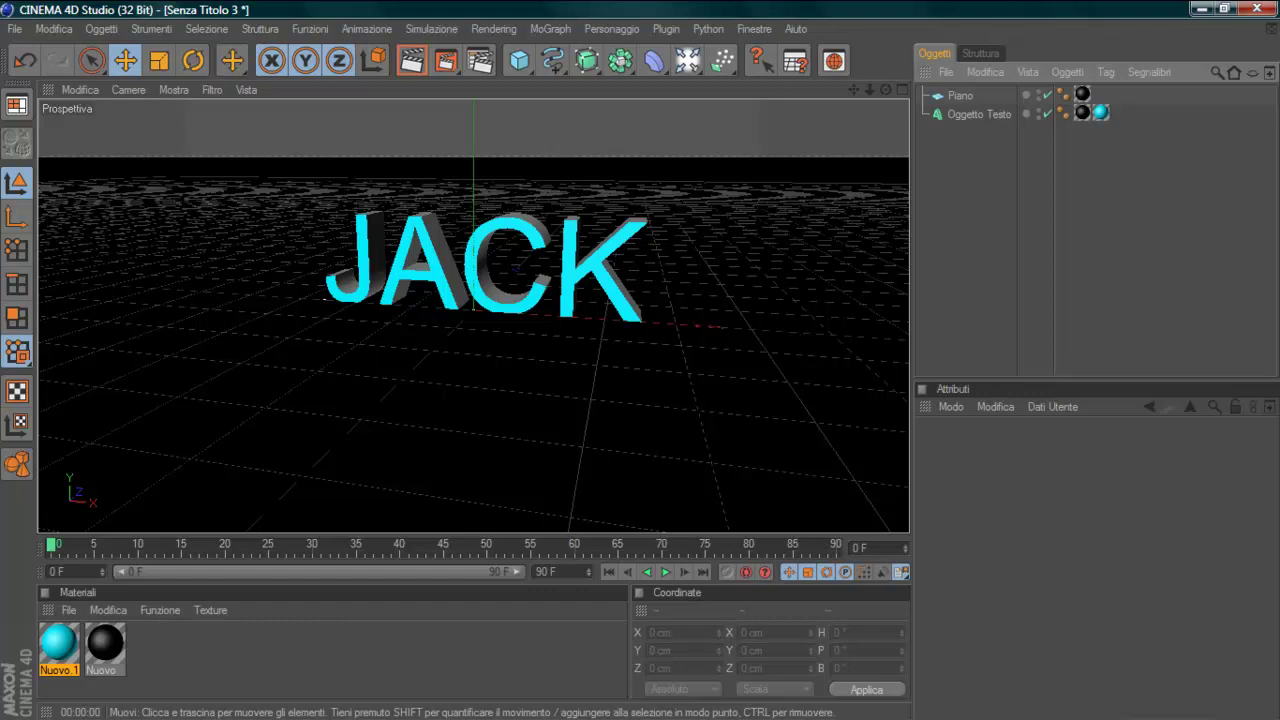
left_click(473, 310)
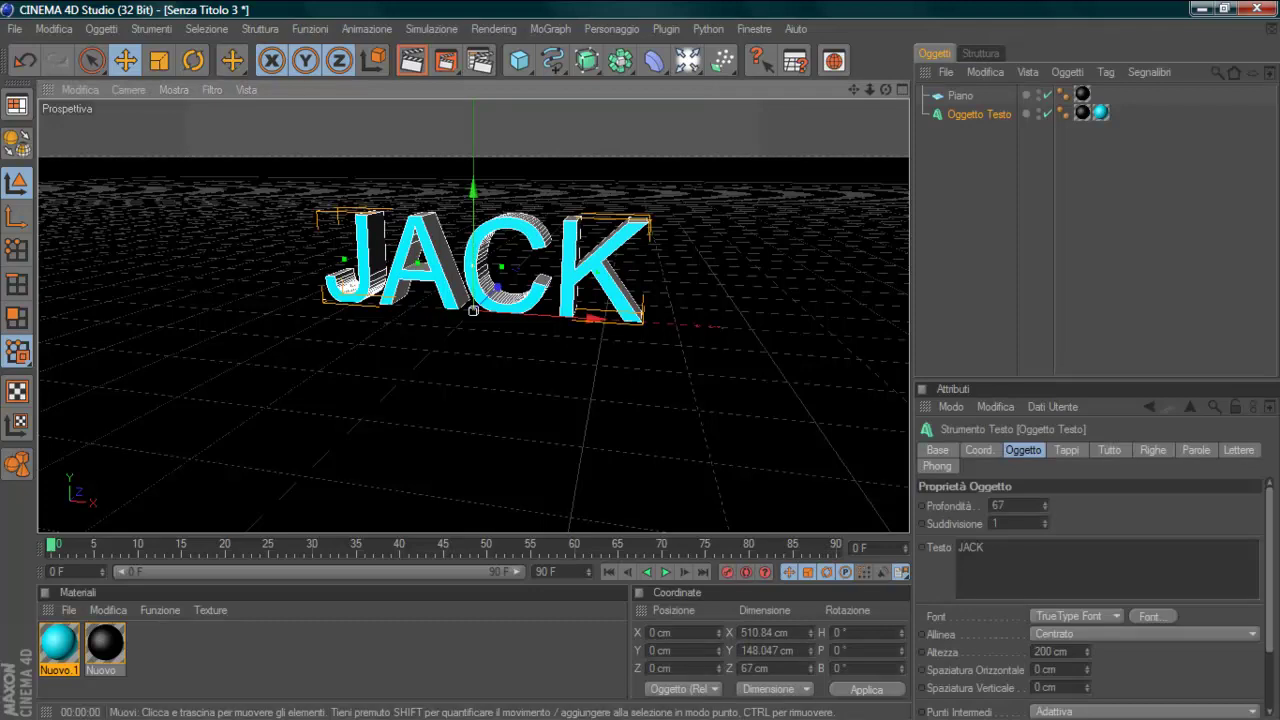
Make the JACK text editable with C and select the J letter's extrude
key("c")
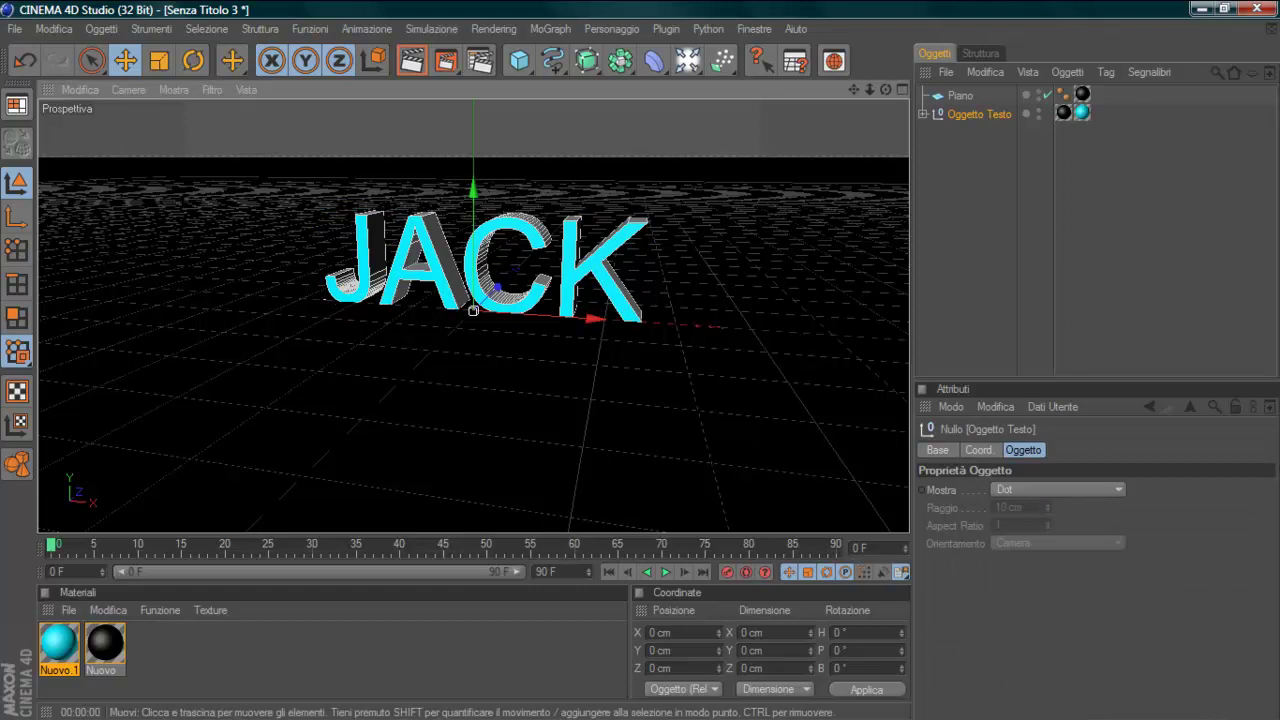
left_click(325, 299)
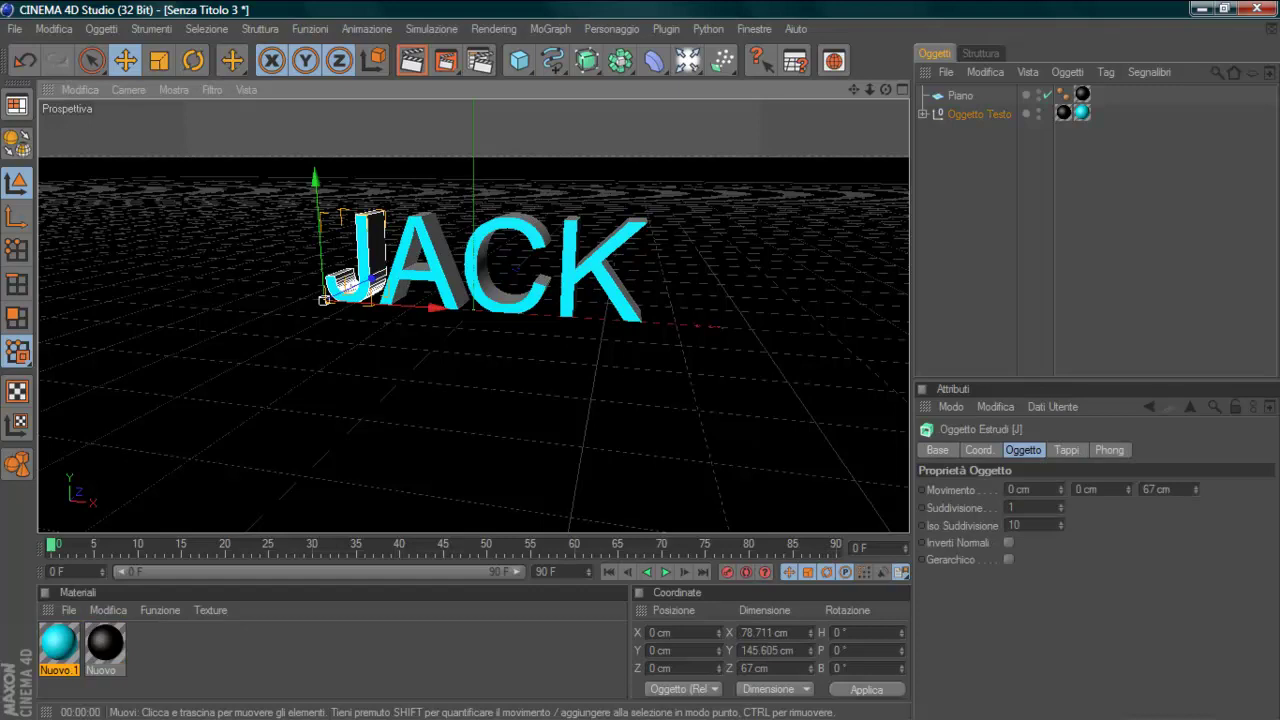
Try moving and tilting J, play it back, then undo the pose and return to frame 30
left_click_drag(325, 299, 189, 219)
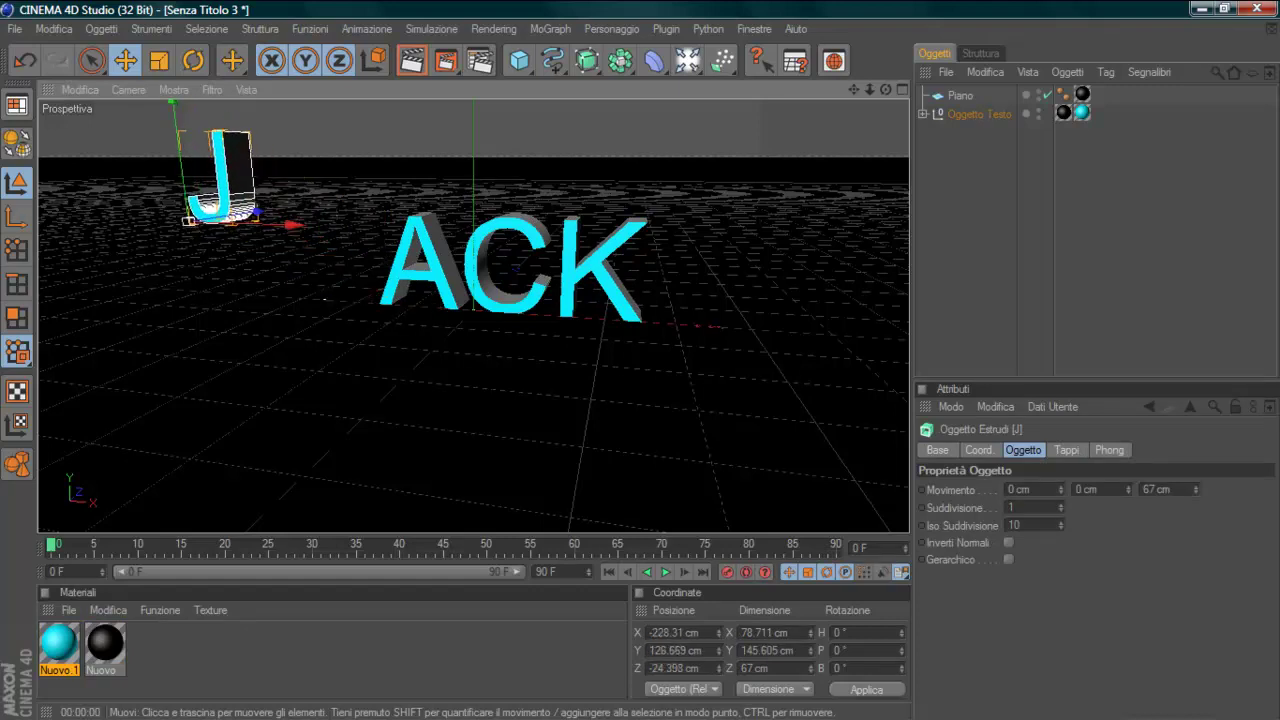
left_click(193, 60)
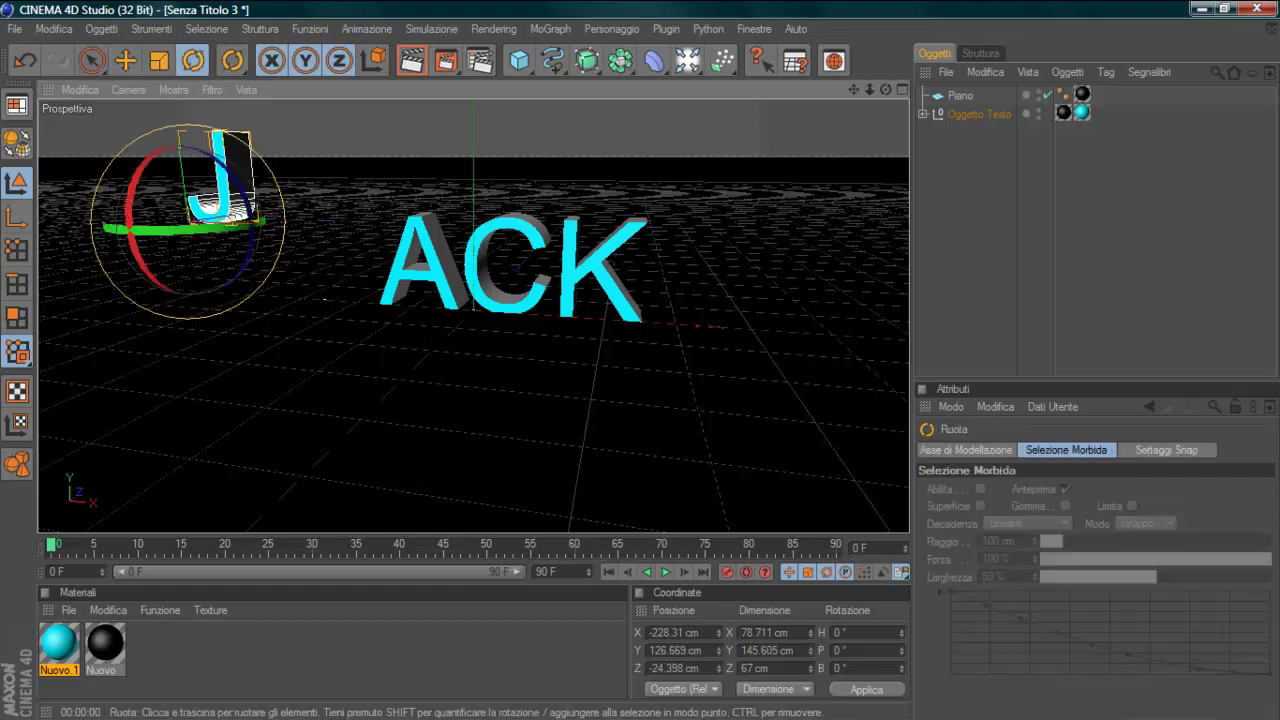
mouse_move(250, 250)
left_mouse_down()
mouse_move(215, 162)
mouse_move(190, 215)
left_mouse_up()
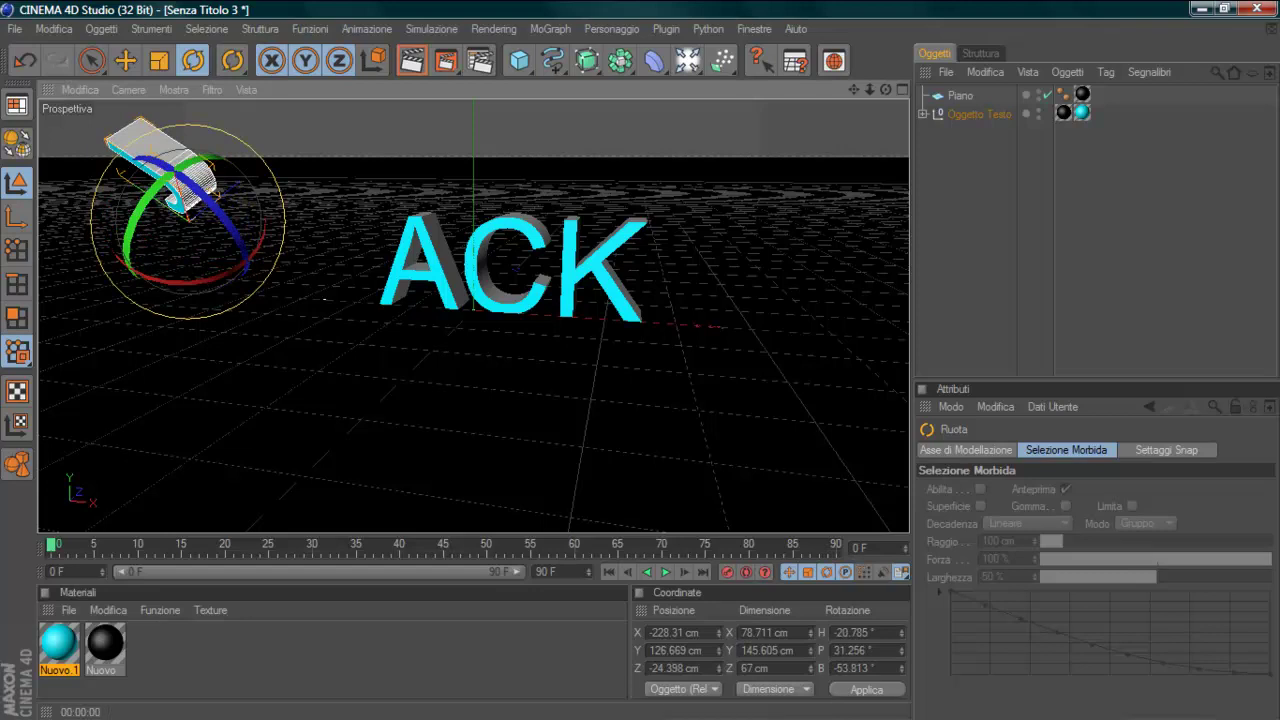
key("F8")
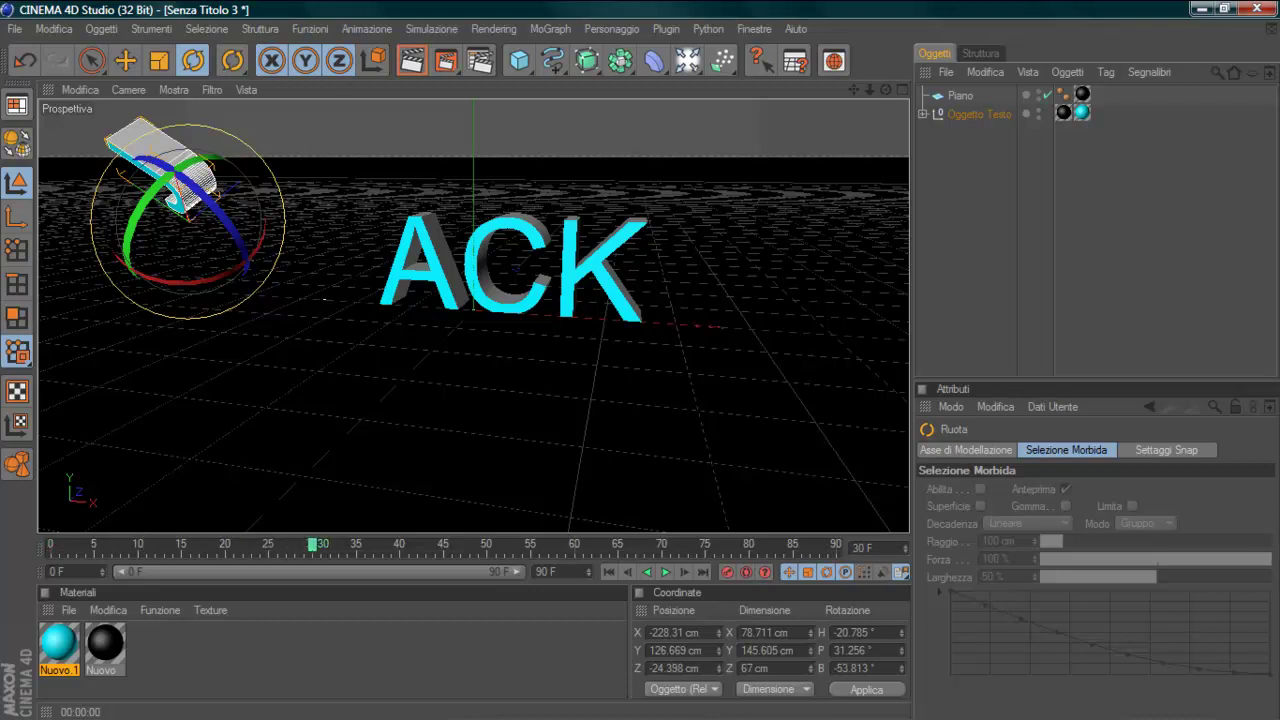
left_click(313, 548)
left_click_drag(313, 548, 52, 548)
left_click(24, 60)
left_click(24, 60)
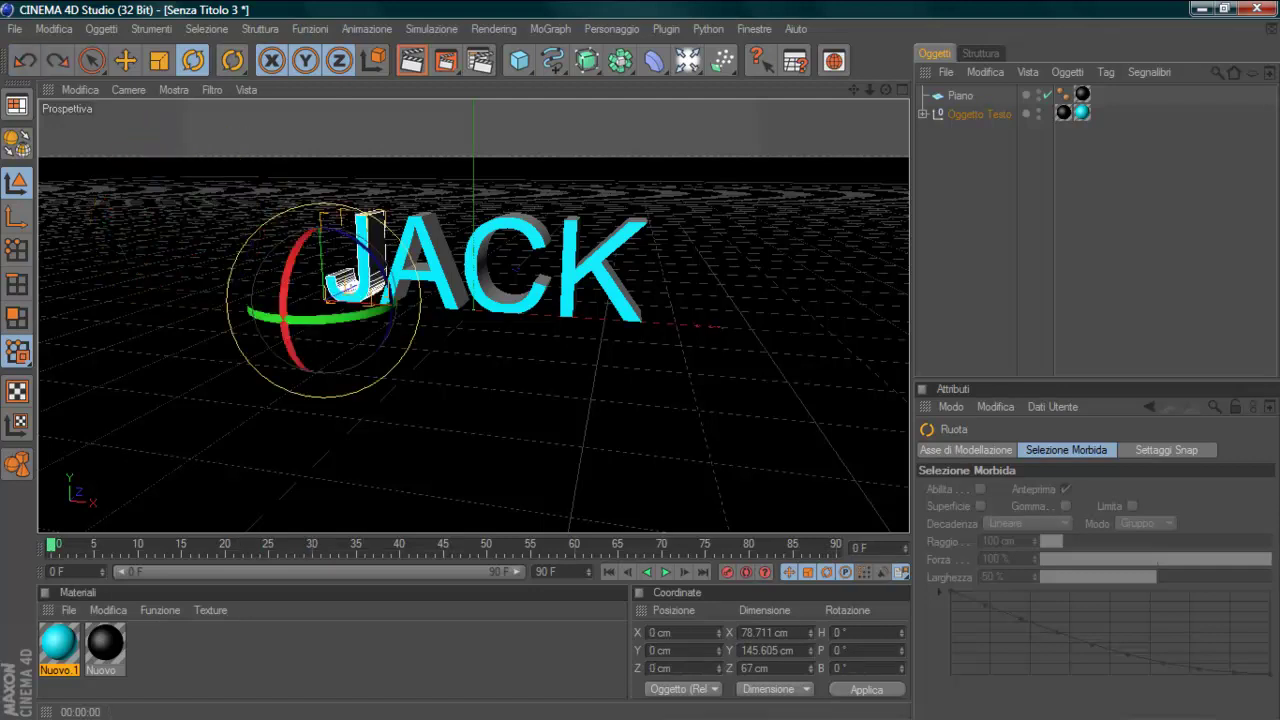
left_click_drag(52, 548, 313, 548)
Keyframe J at frame 30, then tilt it at frame 0 and keyframe that pose
left_click(313, 545)
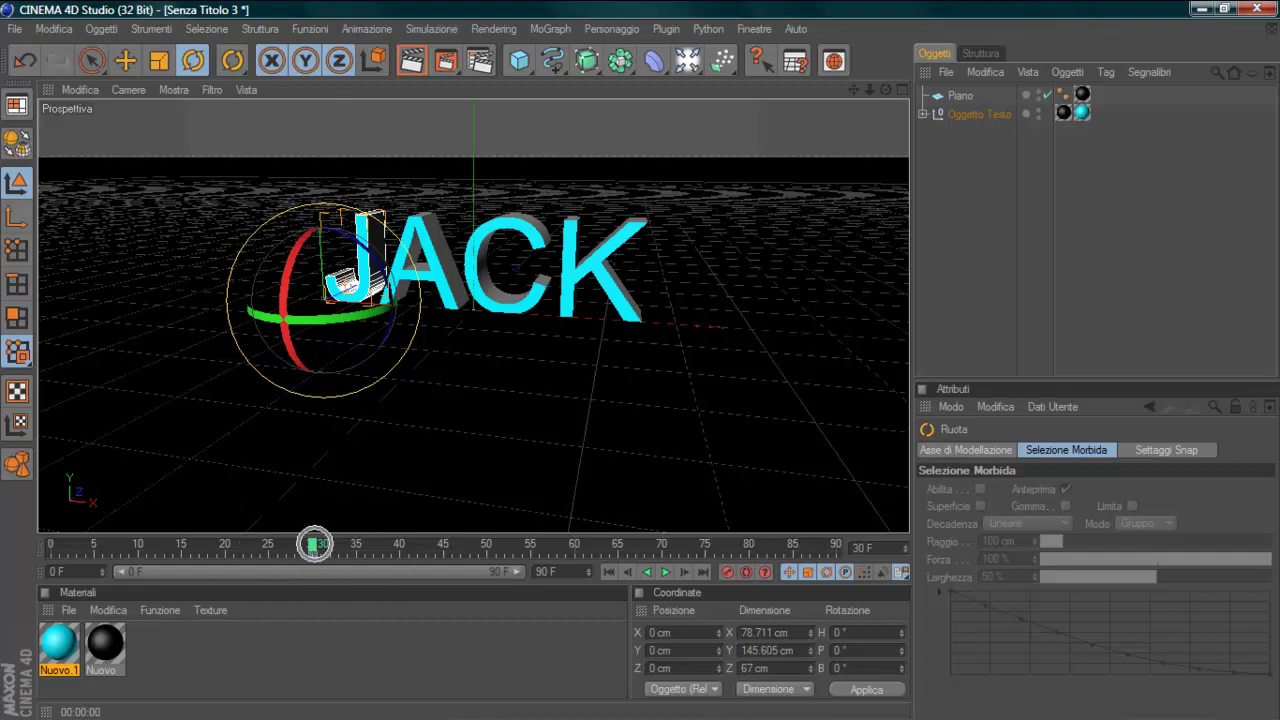
left_click_drag(313, 545, 52, 545)
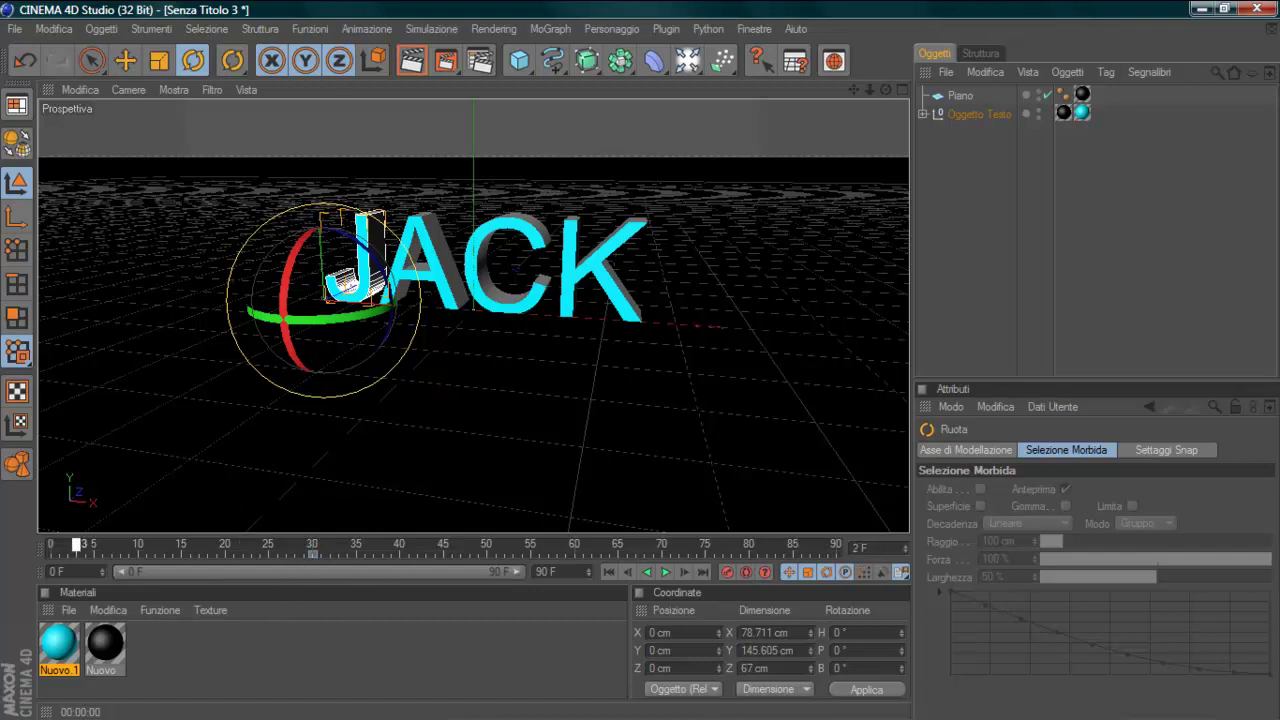
key("e")
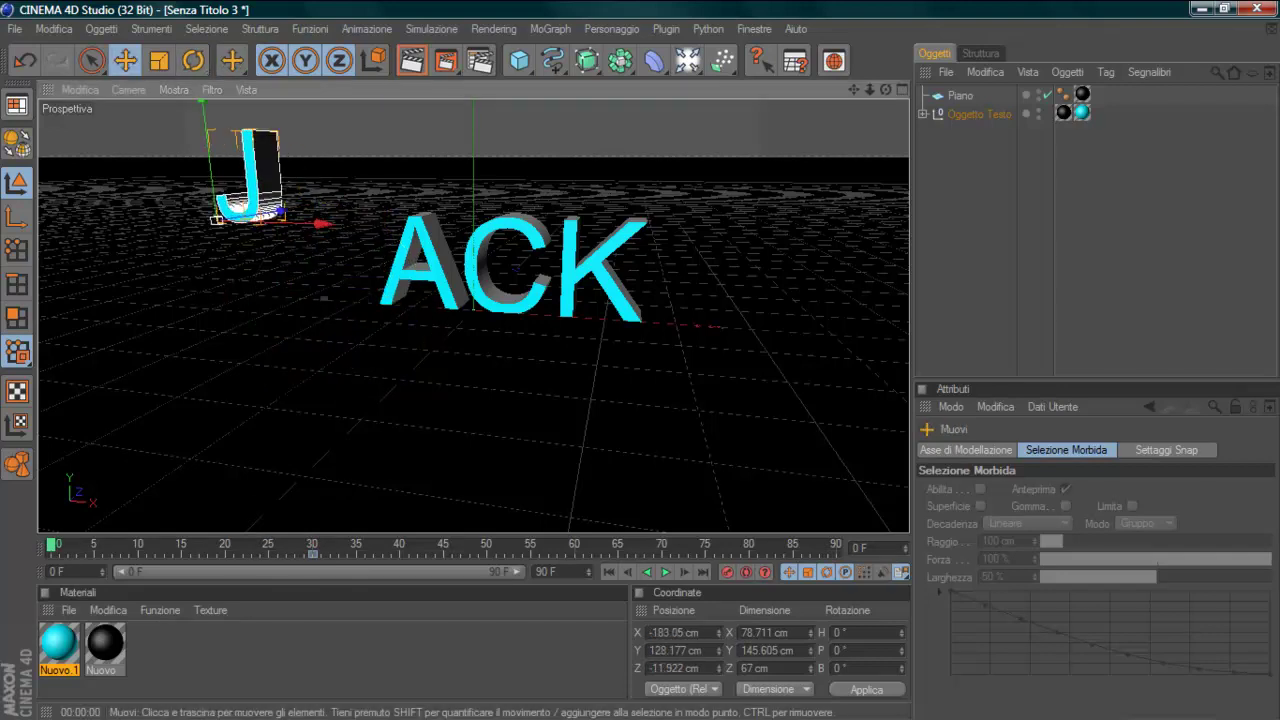
left_click(193, 60)
left_click_drag(250, 180, 215, 240)
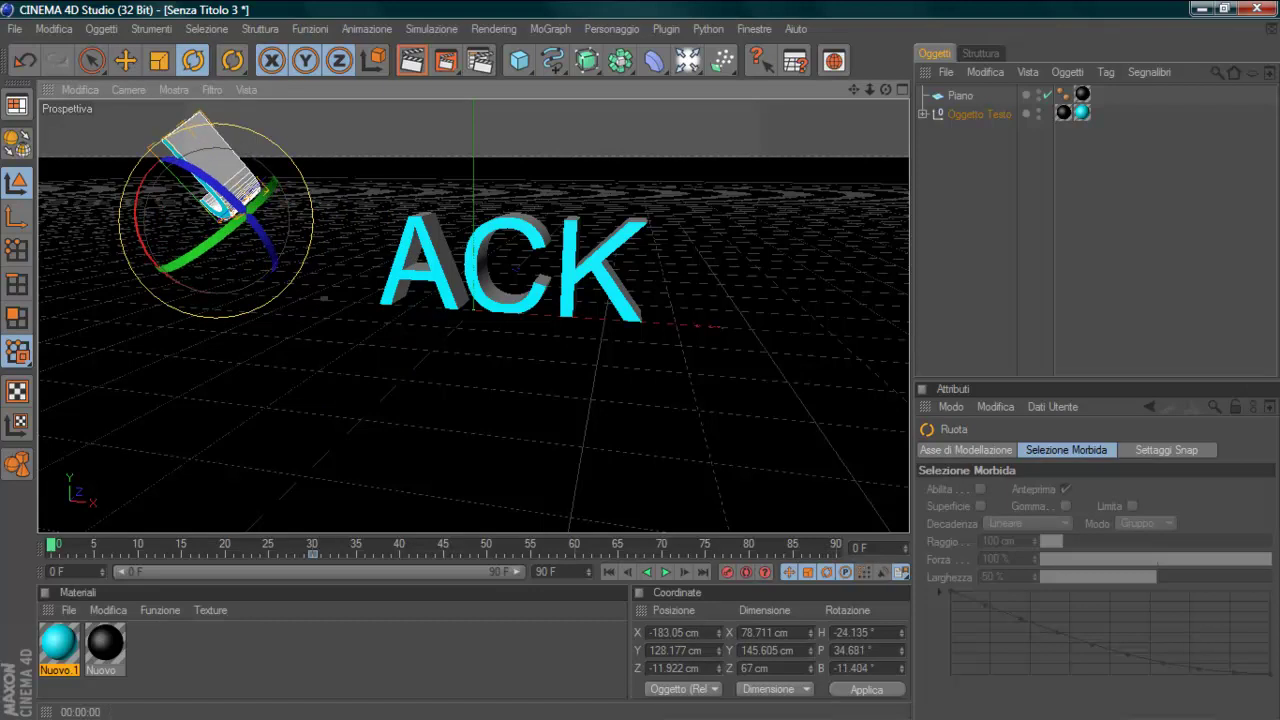
left_click(63, 540)
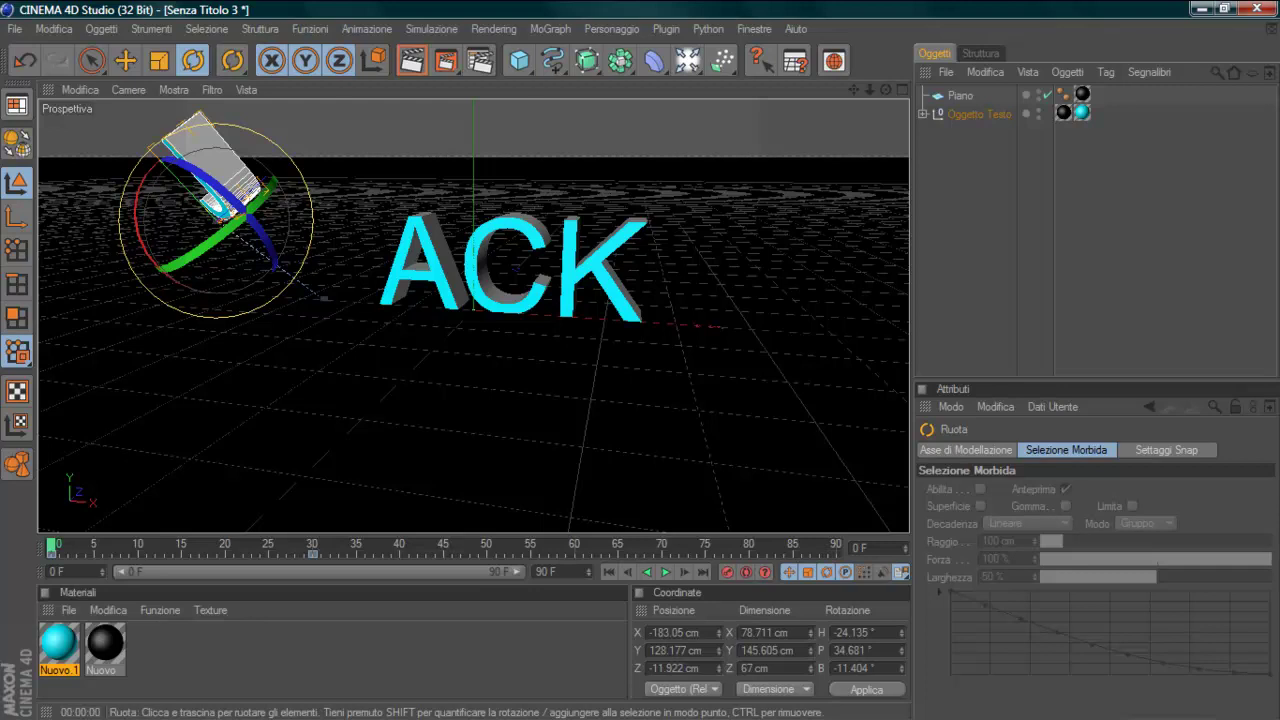
Move C above-right of K, tumble it to about H -160°, P 41°, B 36°, and keyframe frame 0
left_click(505, 265)
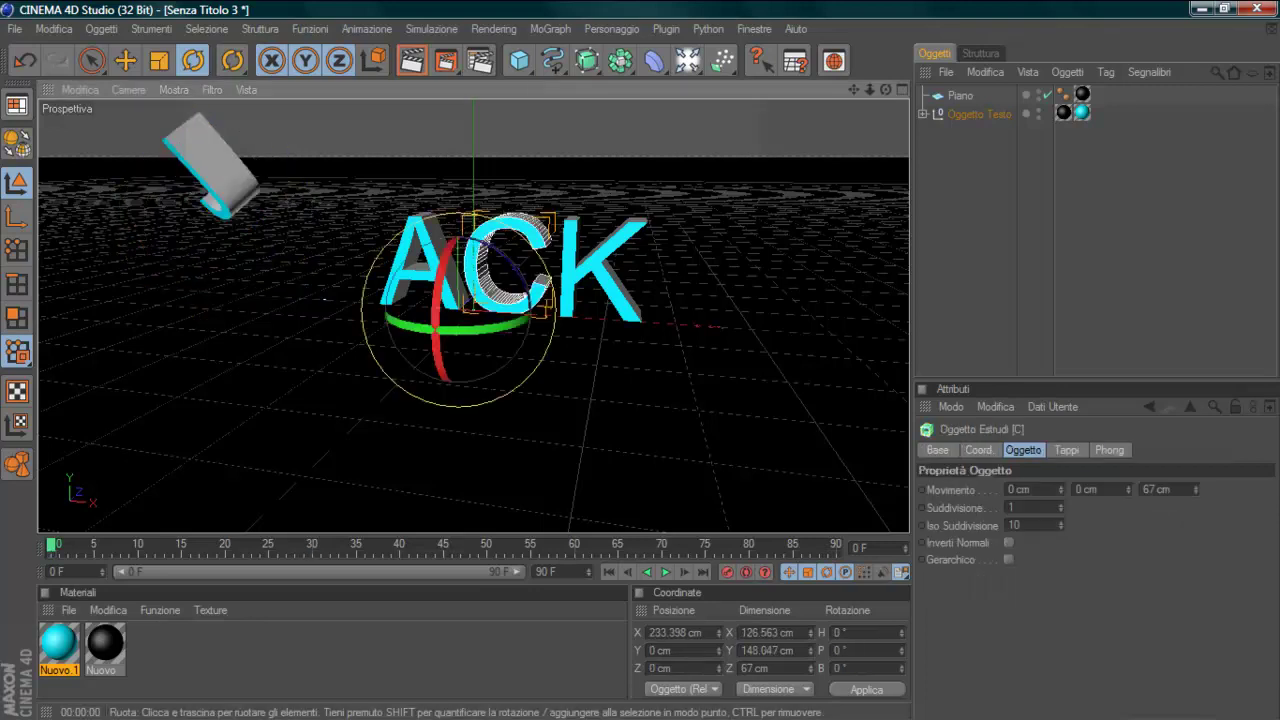
left_click_drag(55, 544, 400, 544)
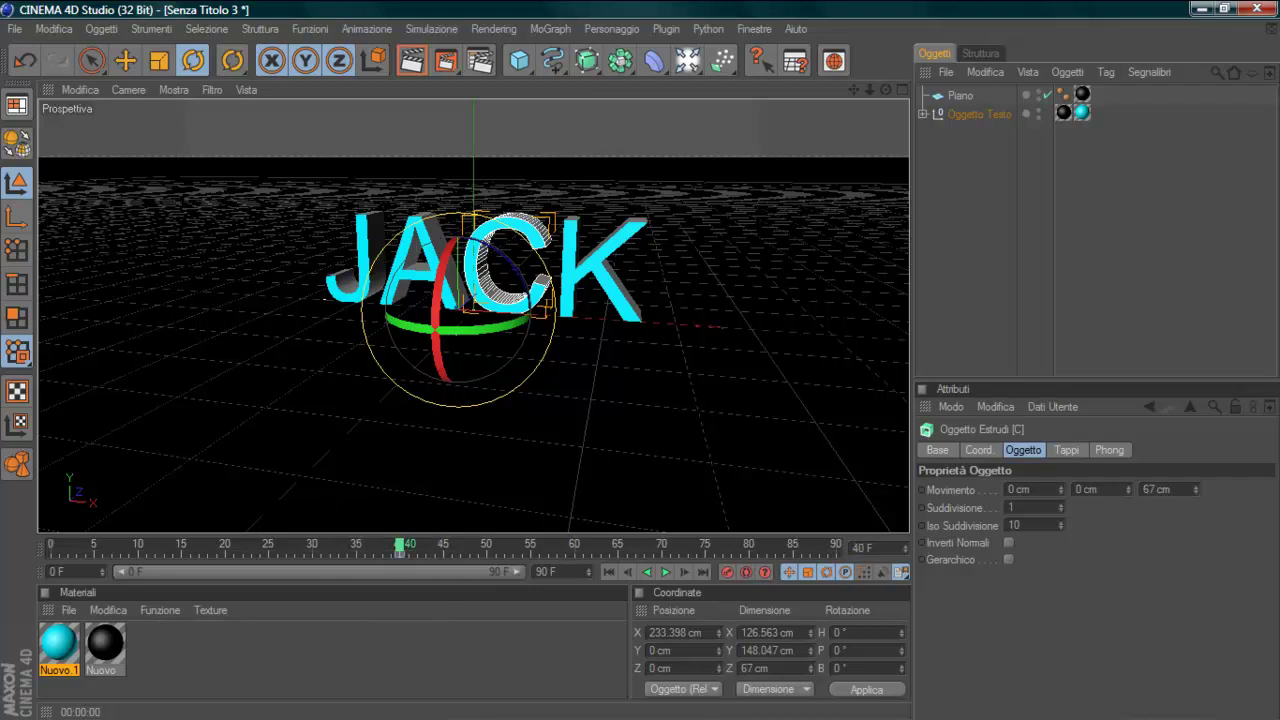
left_click_drag(400, 544, 52, 544)
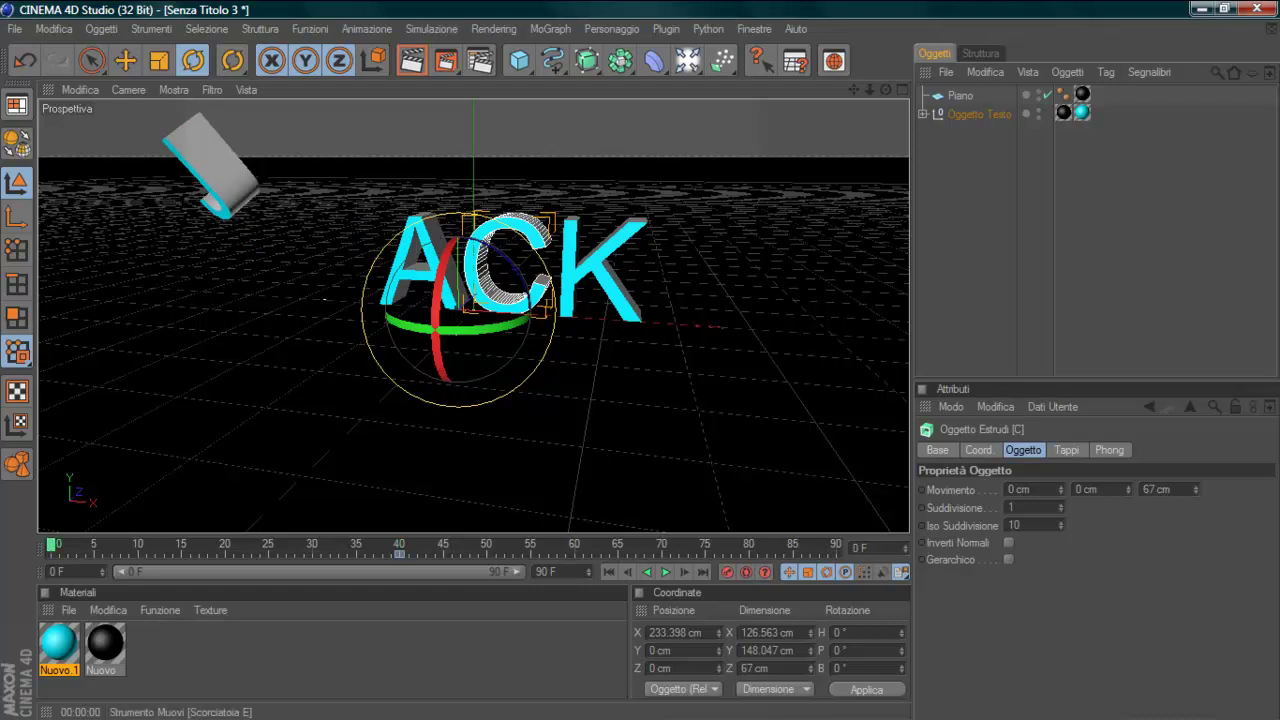
key("e")
left_click_drag(510, 265, 795, 158)
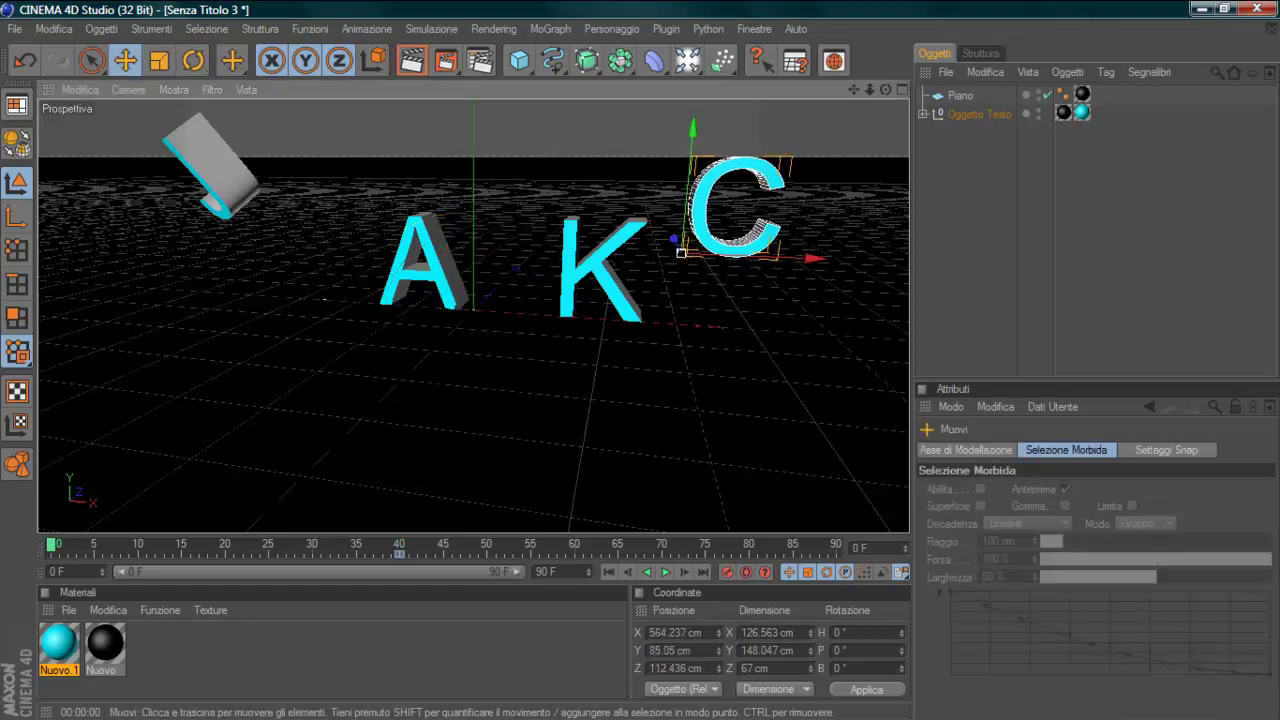
left_click(193, 60)
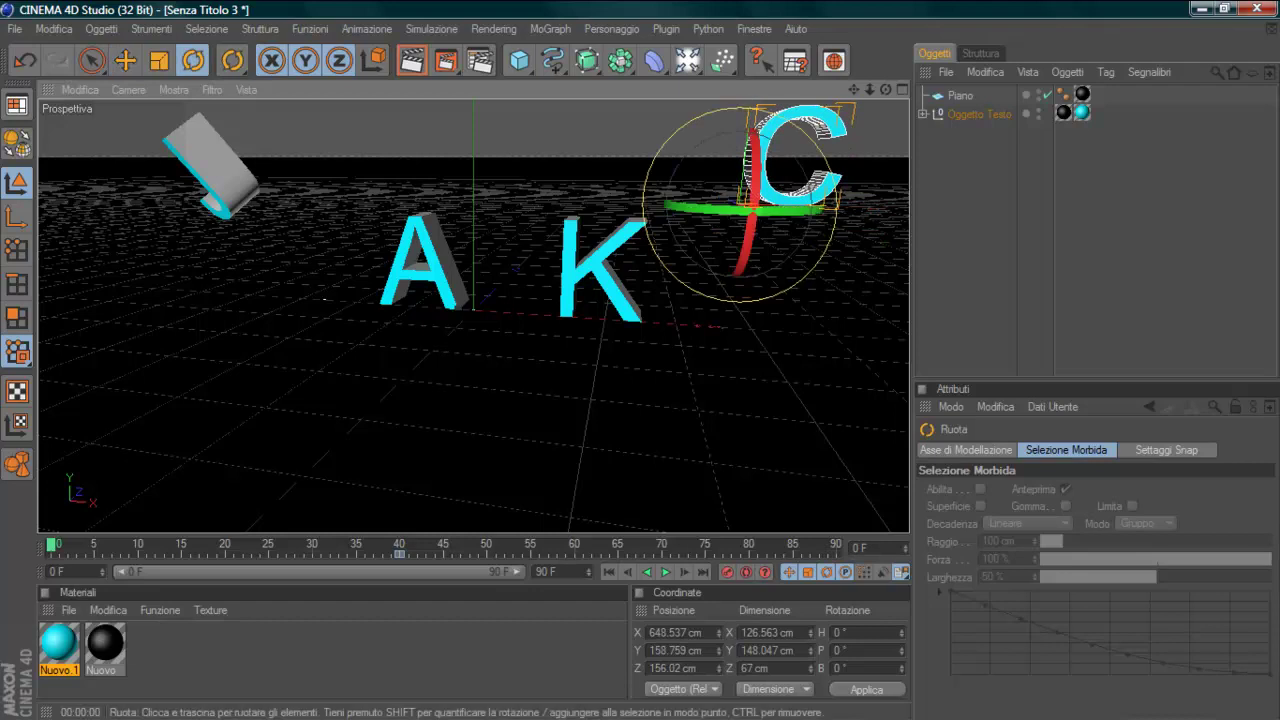
left_click_drag(745, 210, 700, 240)
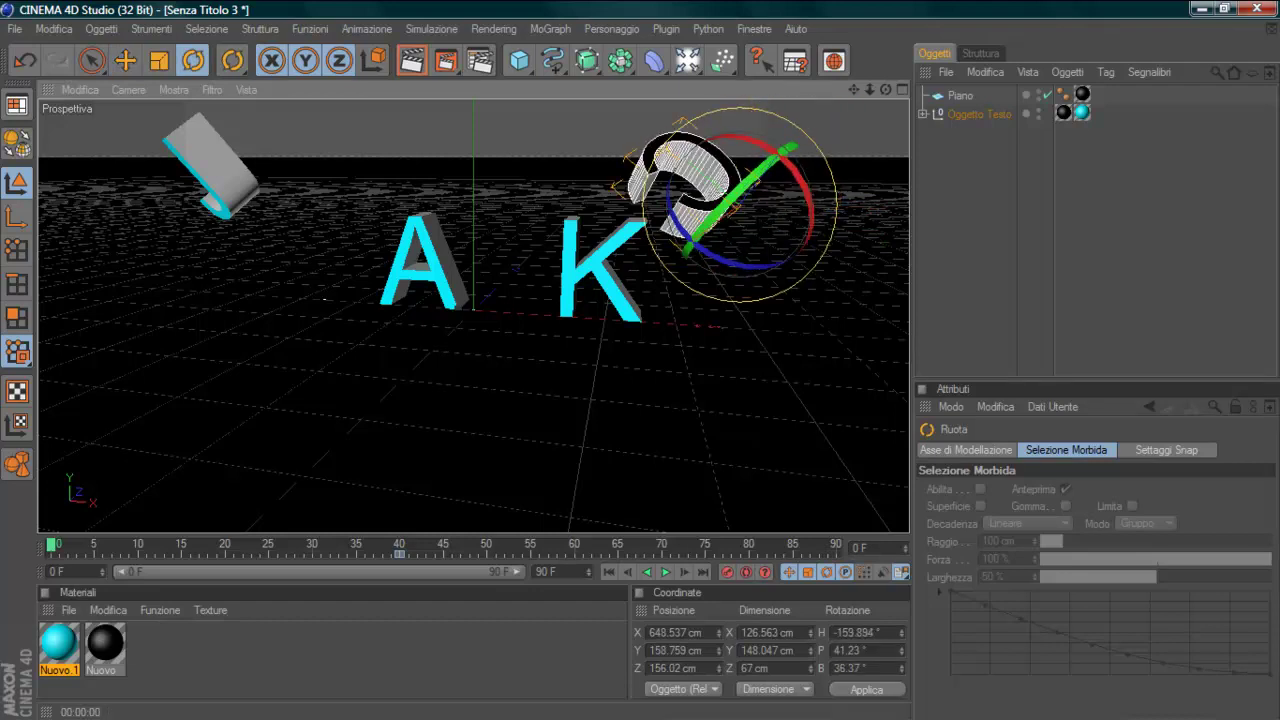
left_click(52, 546)
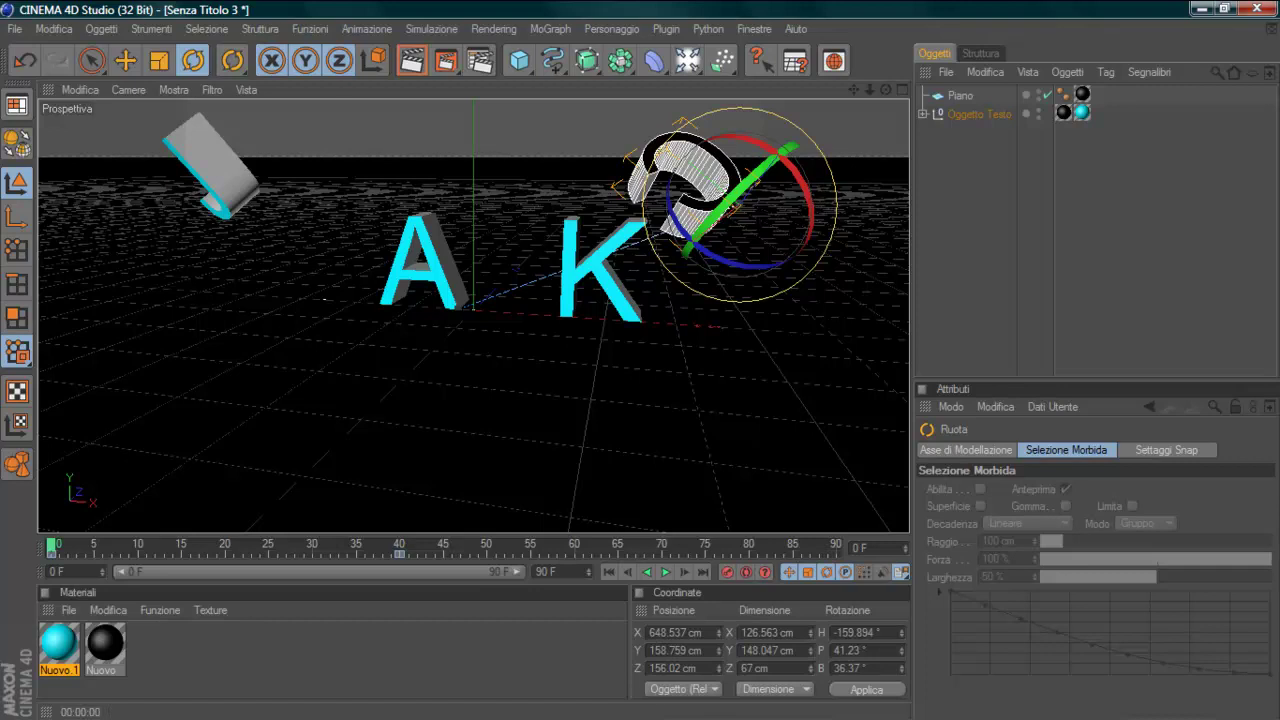
key("ctrl+shift+a")
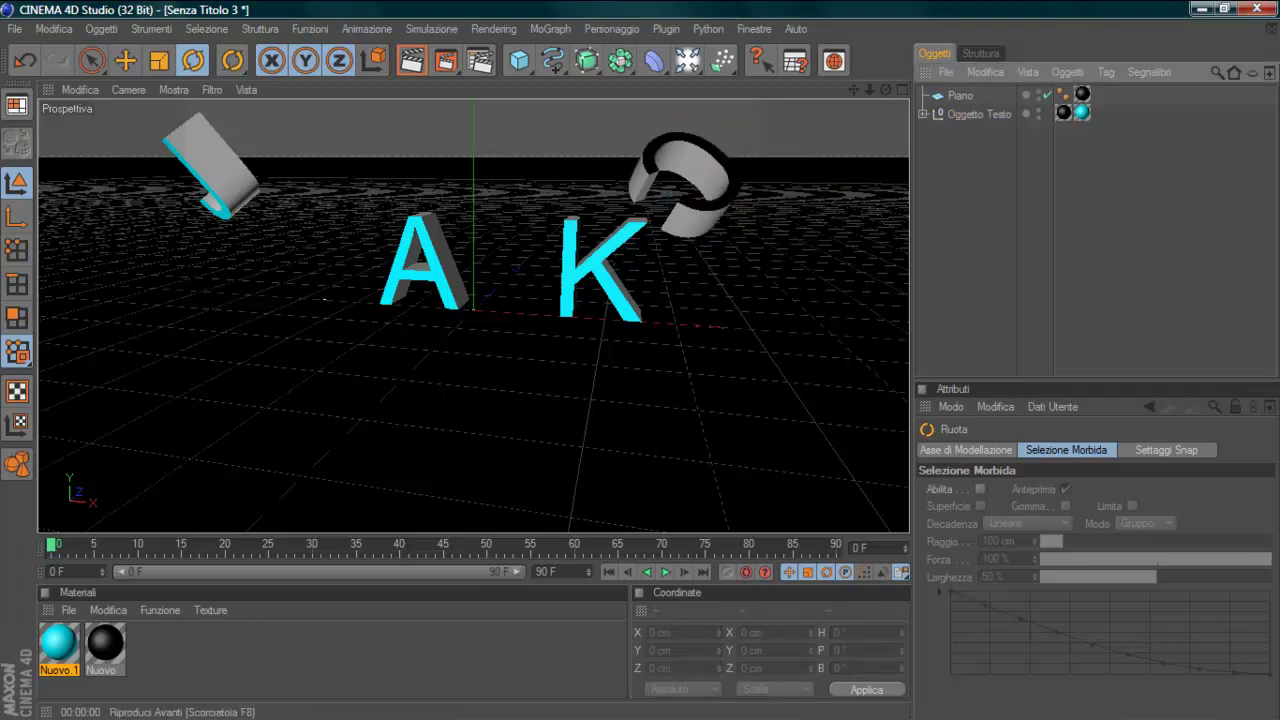
Play and scrub the timeline to watch J and C assemble JACK by frame 35
left_click(665, 572)
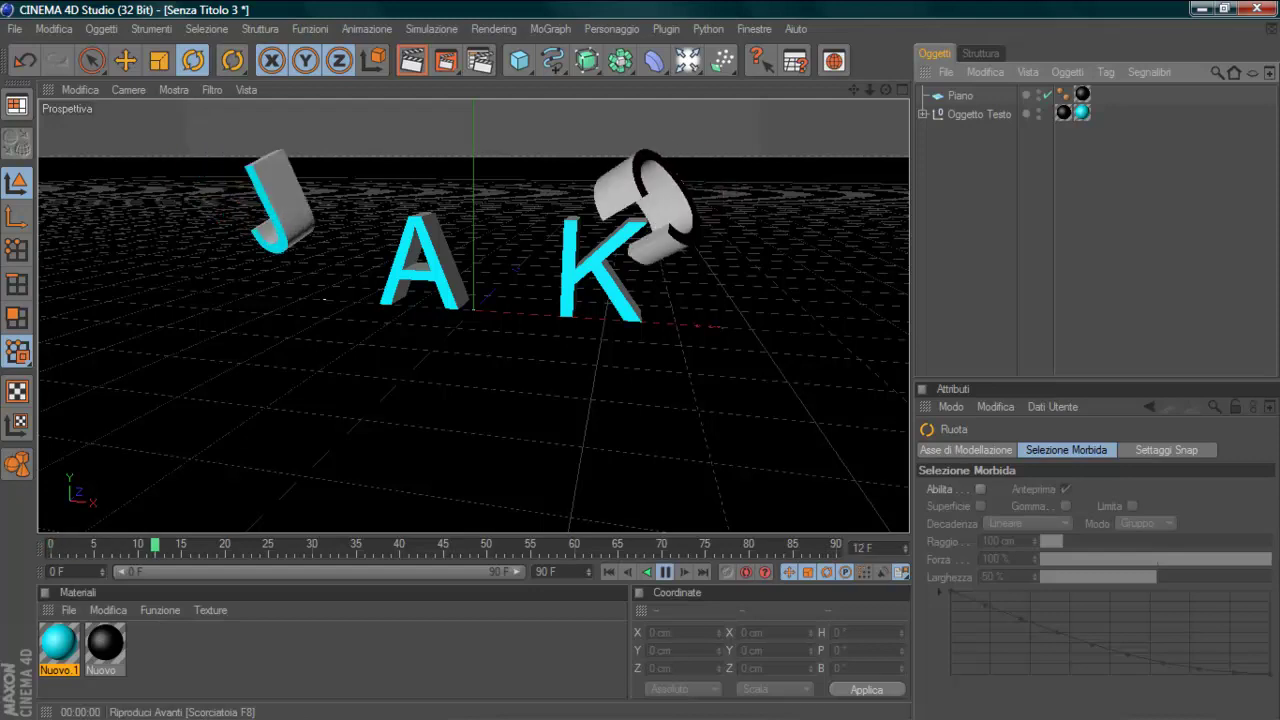
left_click(665, 572)
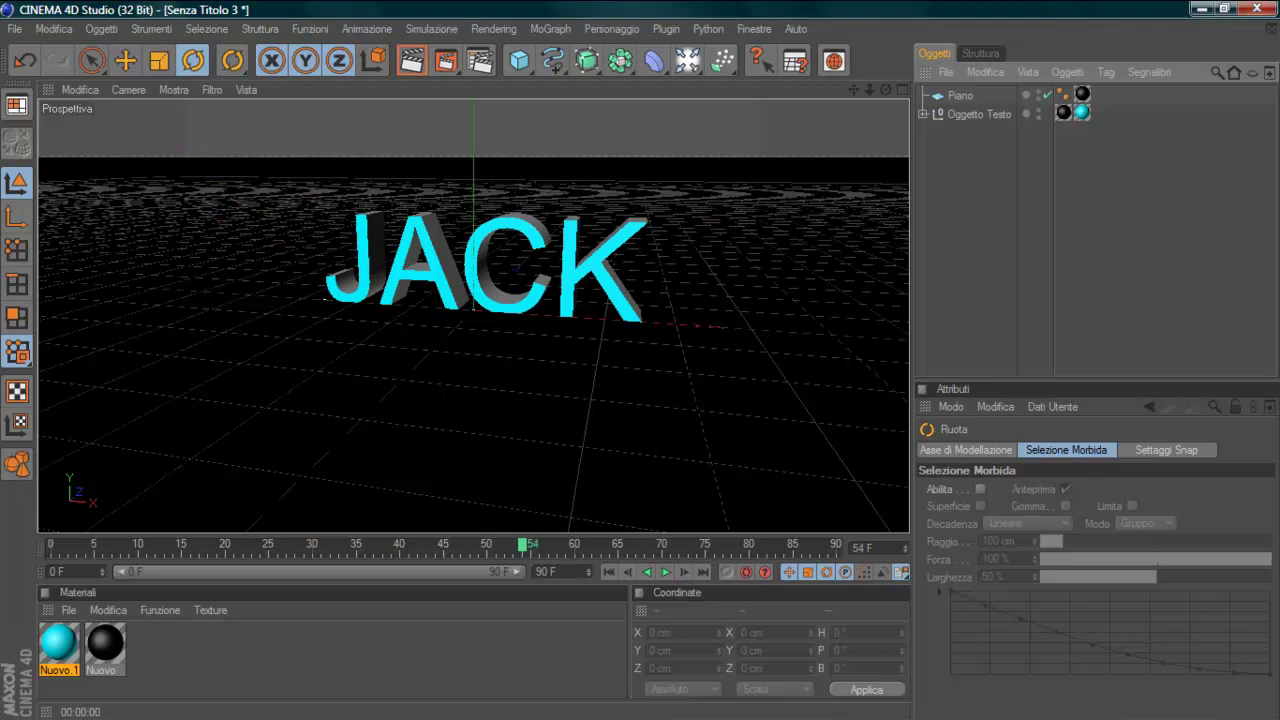
mouse_move(522, 545)
left_mouse_down()
mouse_move(165, 545)
mouse_move(204, 545)
mouse_move(181, 545)
left_mouse_up()
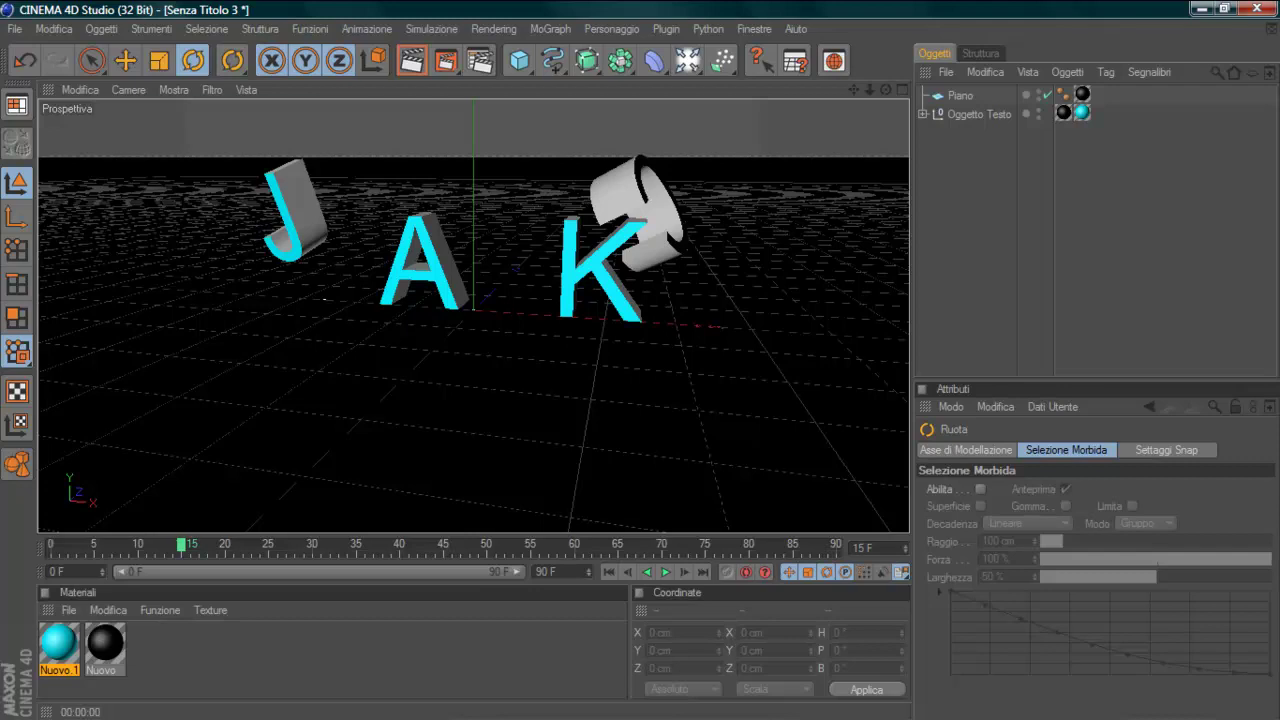
left_click_drag(181, 545, 224, 545)
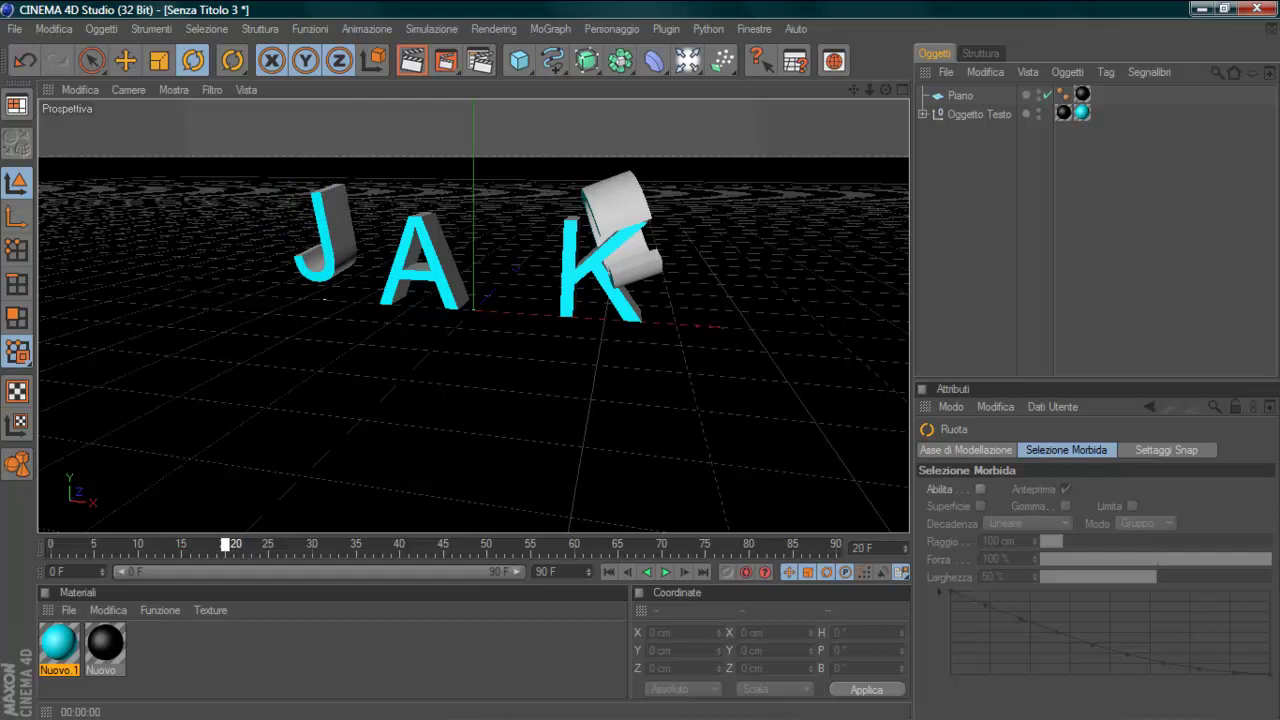
left_click_drag(224, 545, 356, 545)
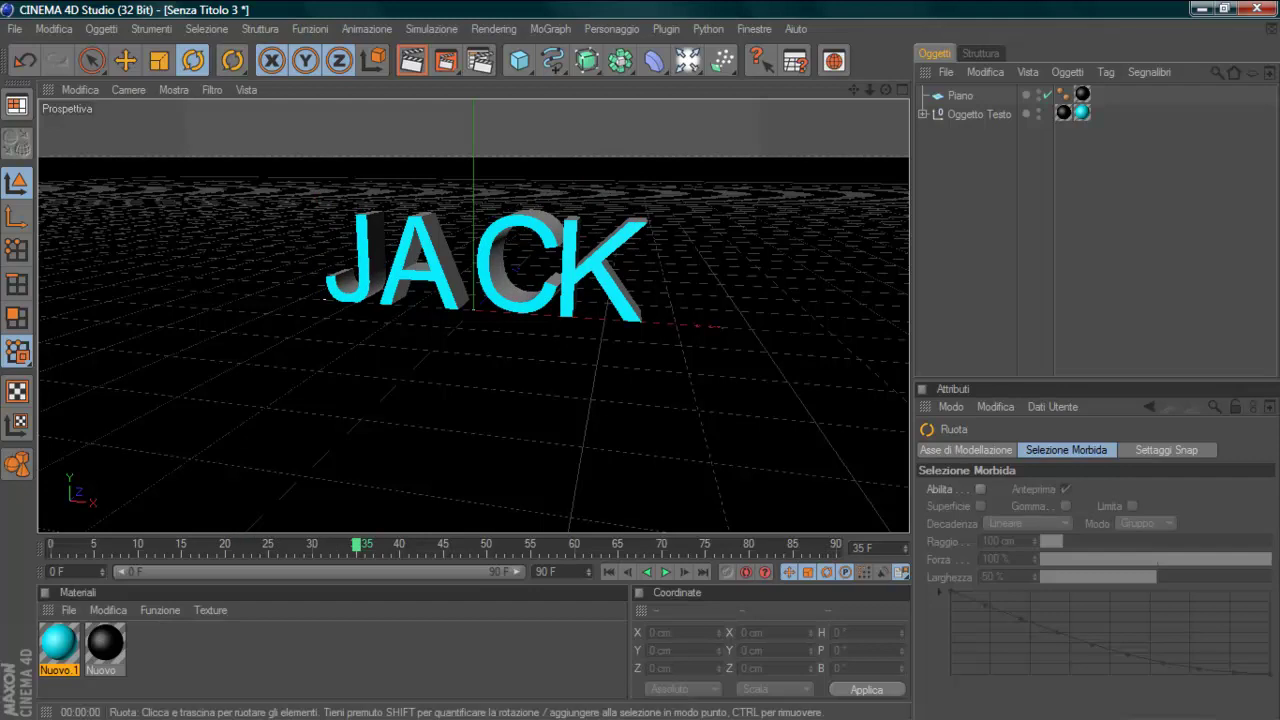
Pull the letter K toward the camera to Z -379.287 cm at frame 0, then play the animation
left_click(600, 265)
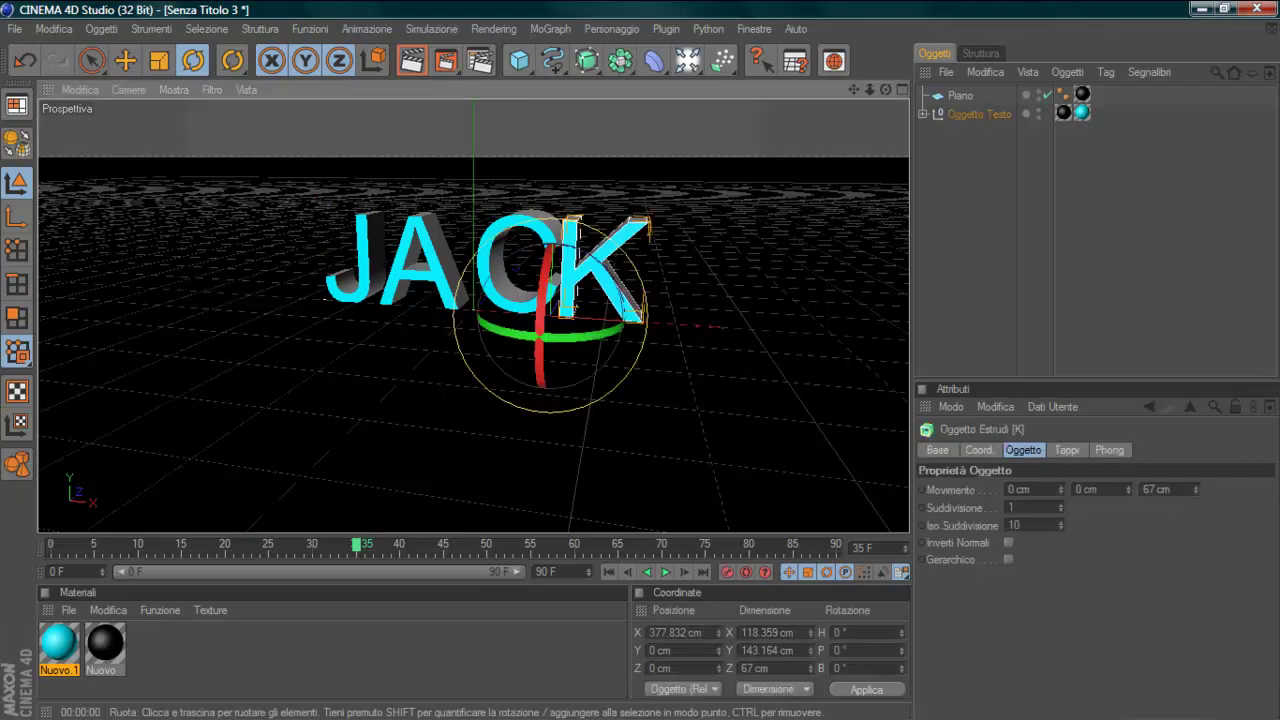
left_click(357, 548)
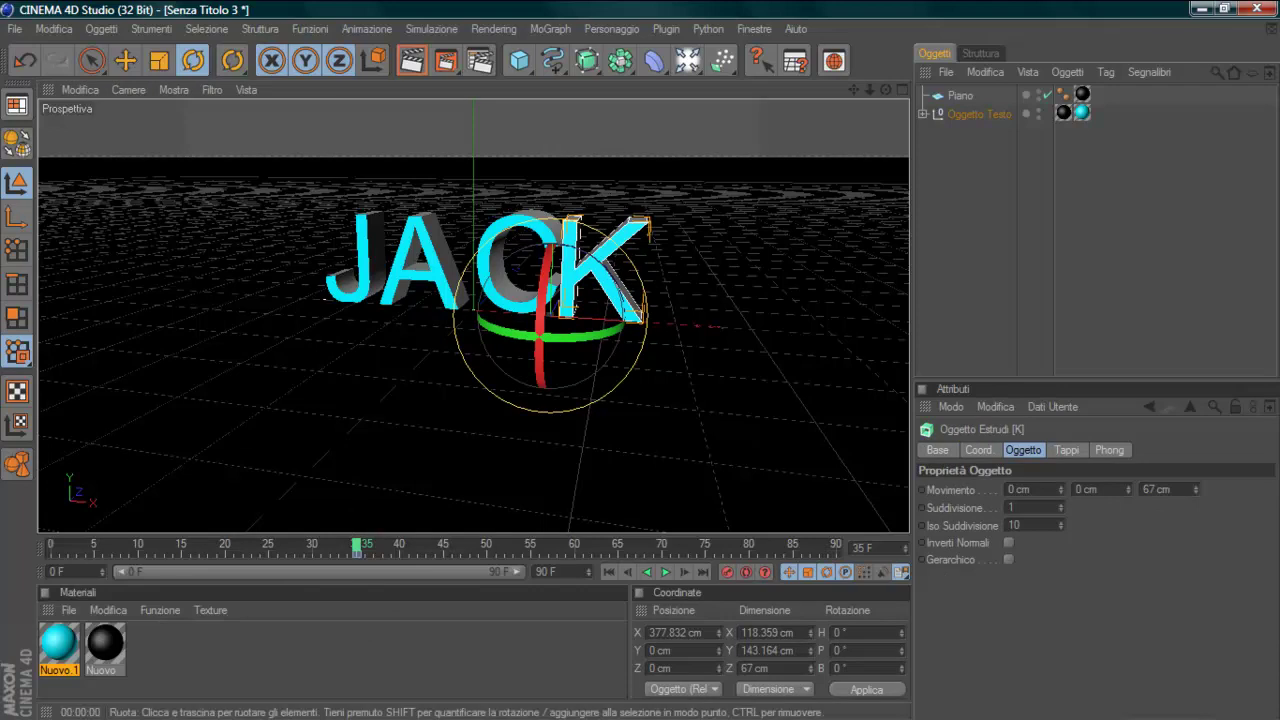
left_click(51, 548)
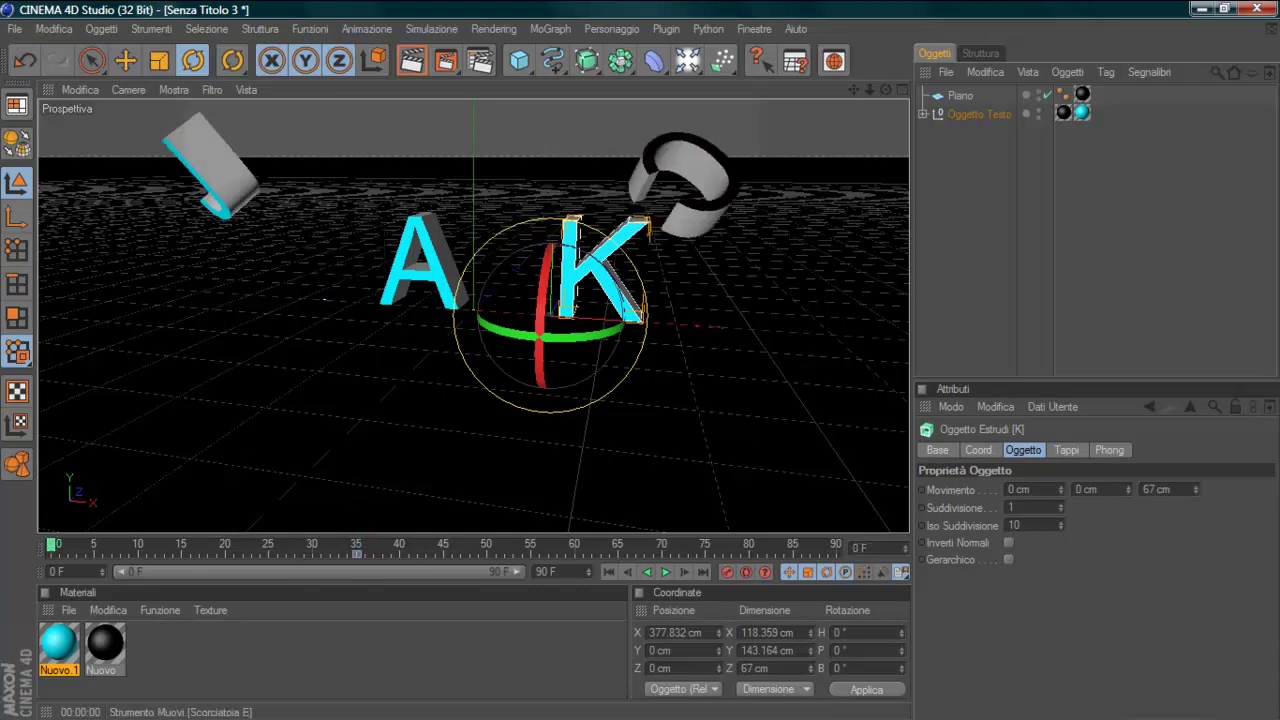
left_click(125, 60)
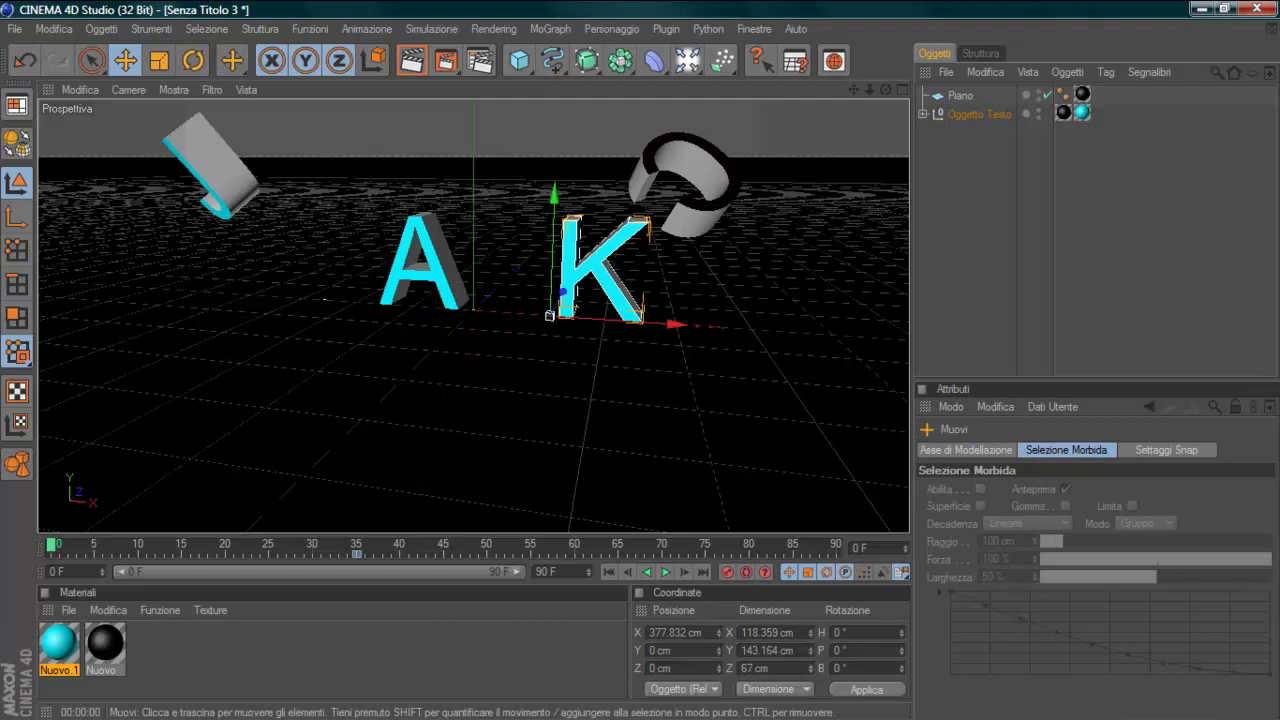
left_click_drag(549, 315, 549, 318)
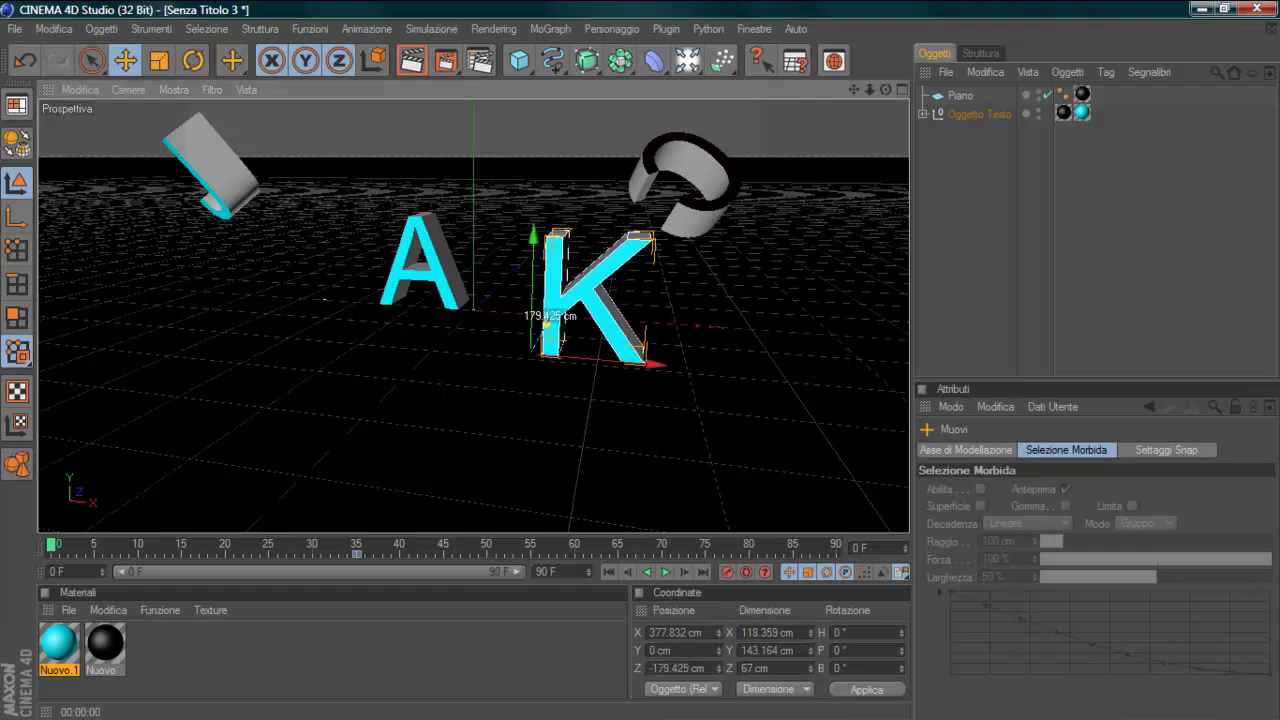
left_click_drag(549, 318, 551, 312)
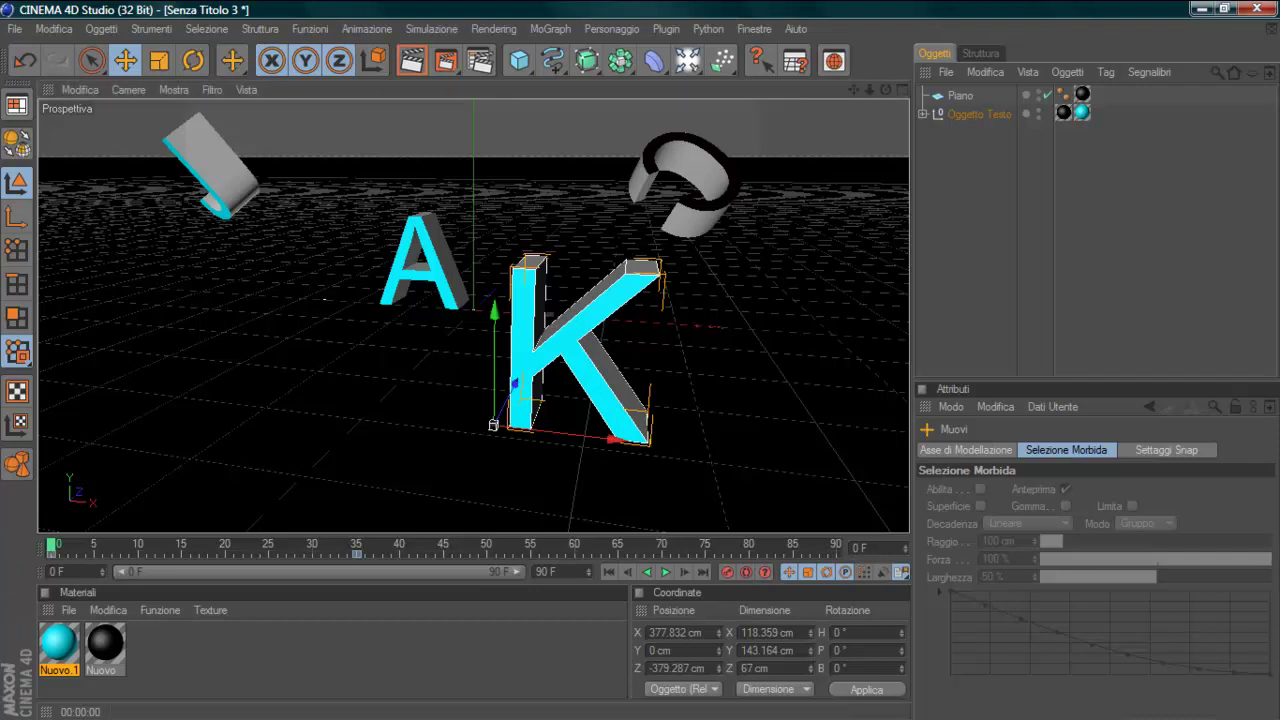
left_click(1000, 250)
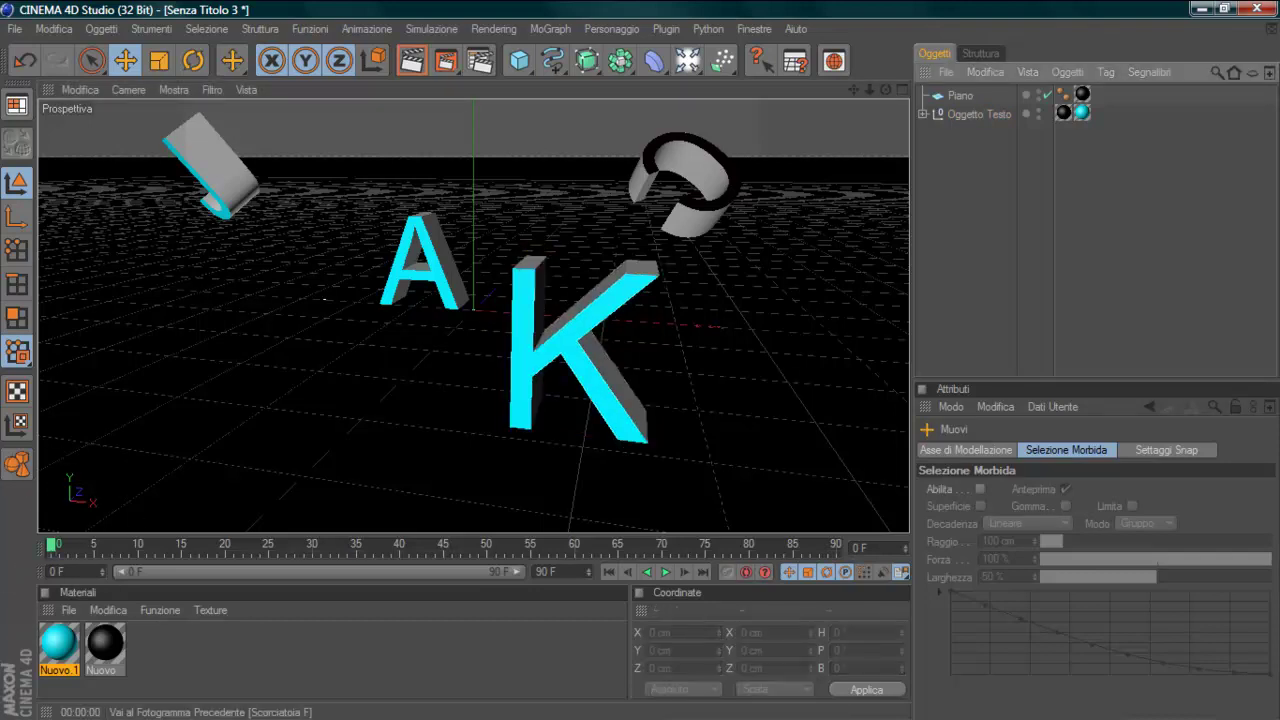
left_click(665, 572)
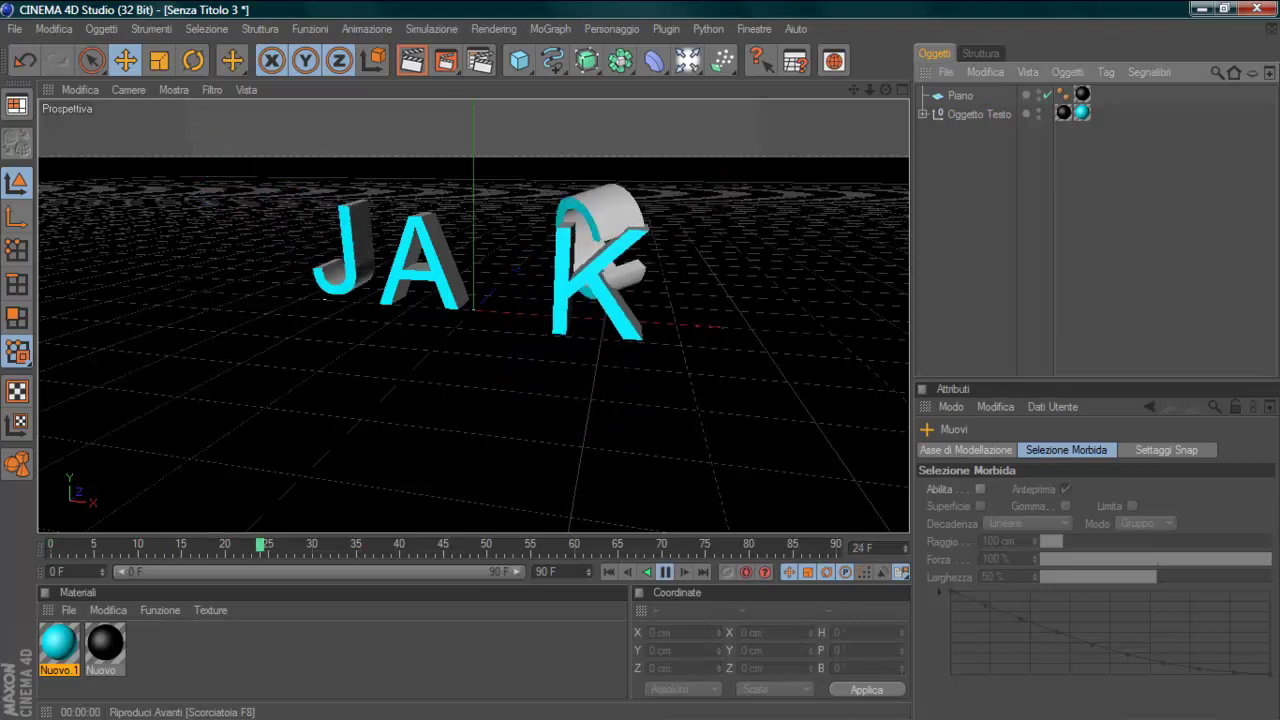
Stop playback at frame 38 with JACK assembled and render a quick preview of the viewport
left_click(665, 572)
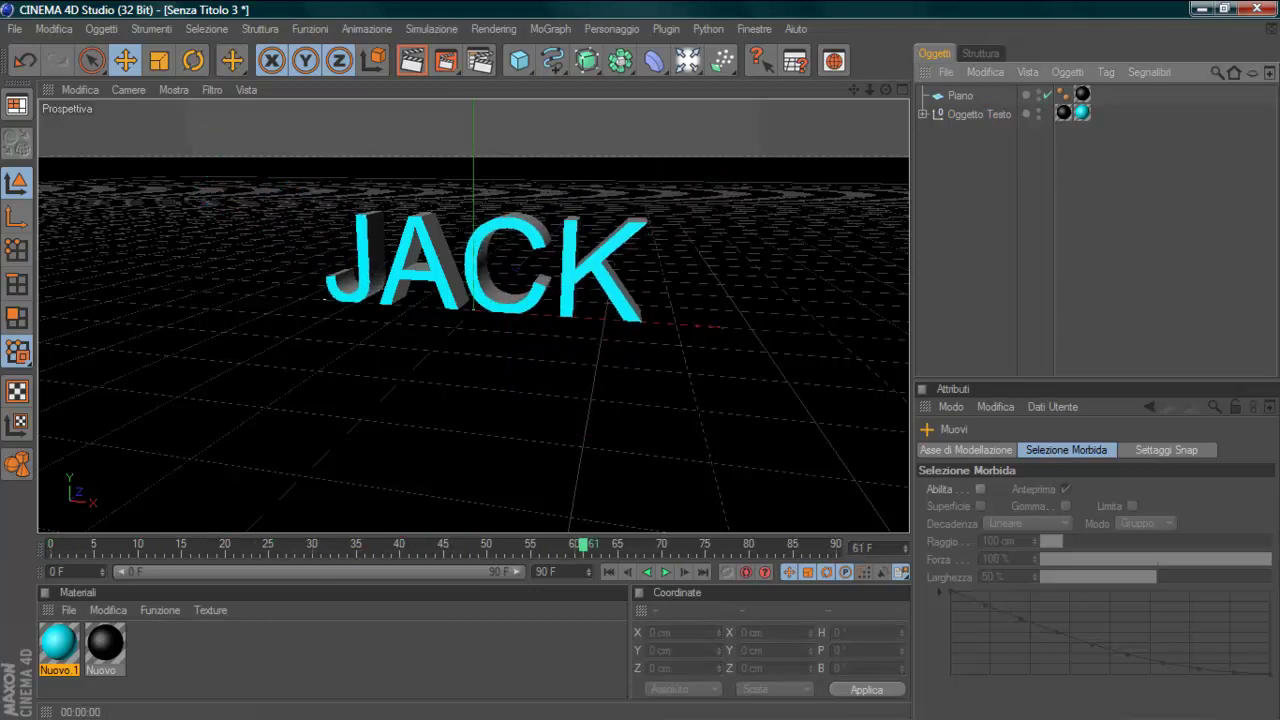
mouse_move(584, 545)
left_mouse_down()
mouse_move(228, 545)
mouse_move(383, 545)
left_mouse_up()
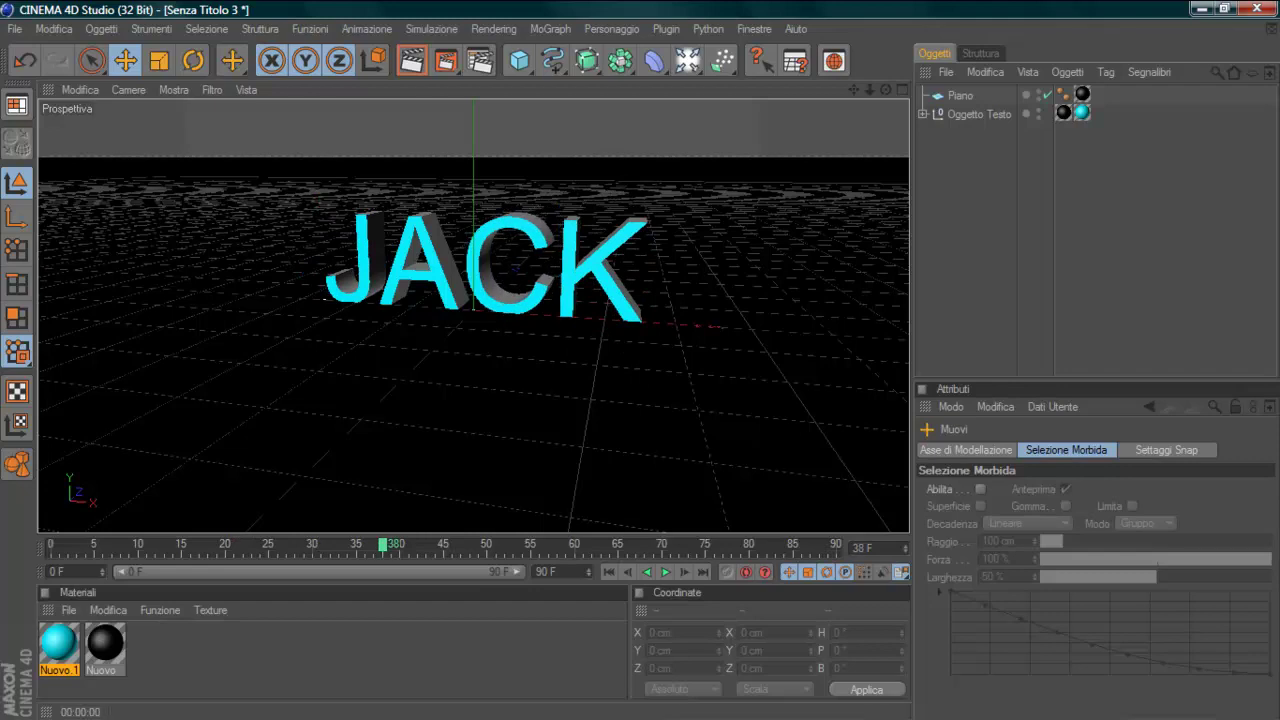
left_click(411, 60)
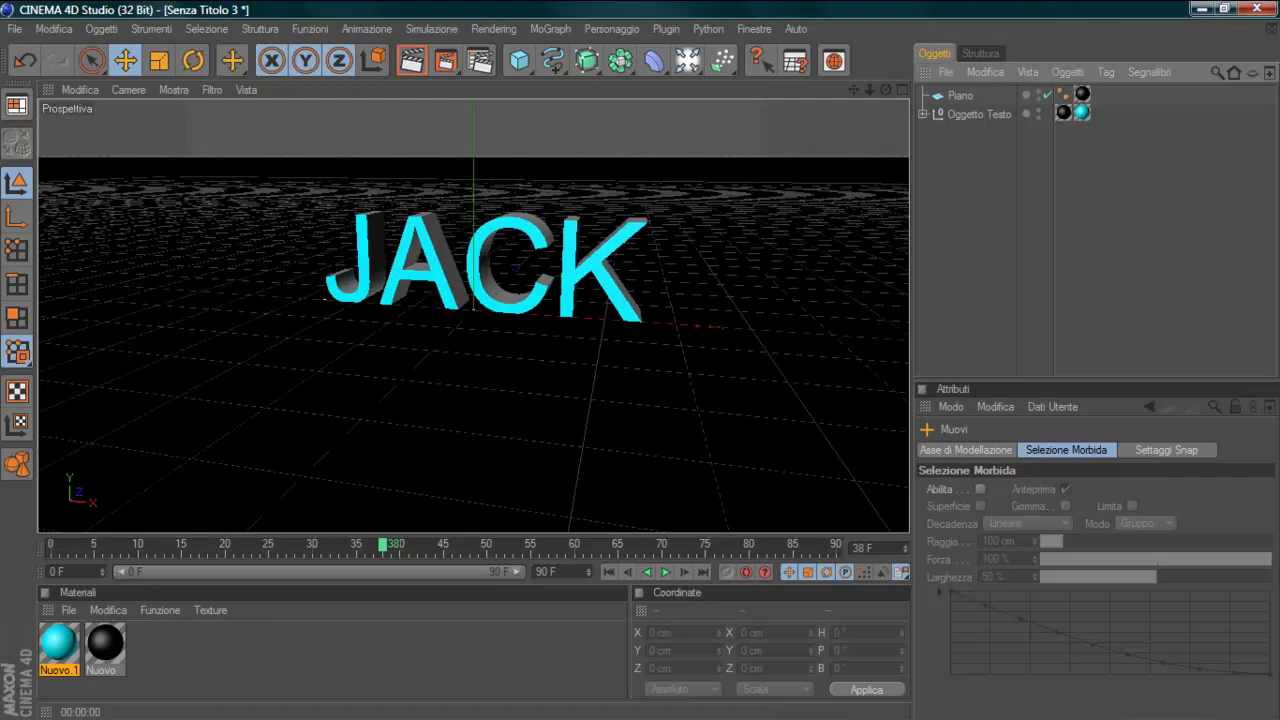
left_click(473, 311)
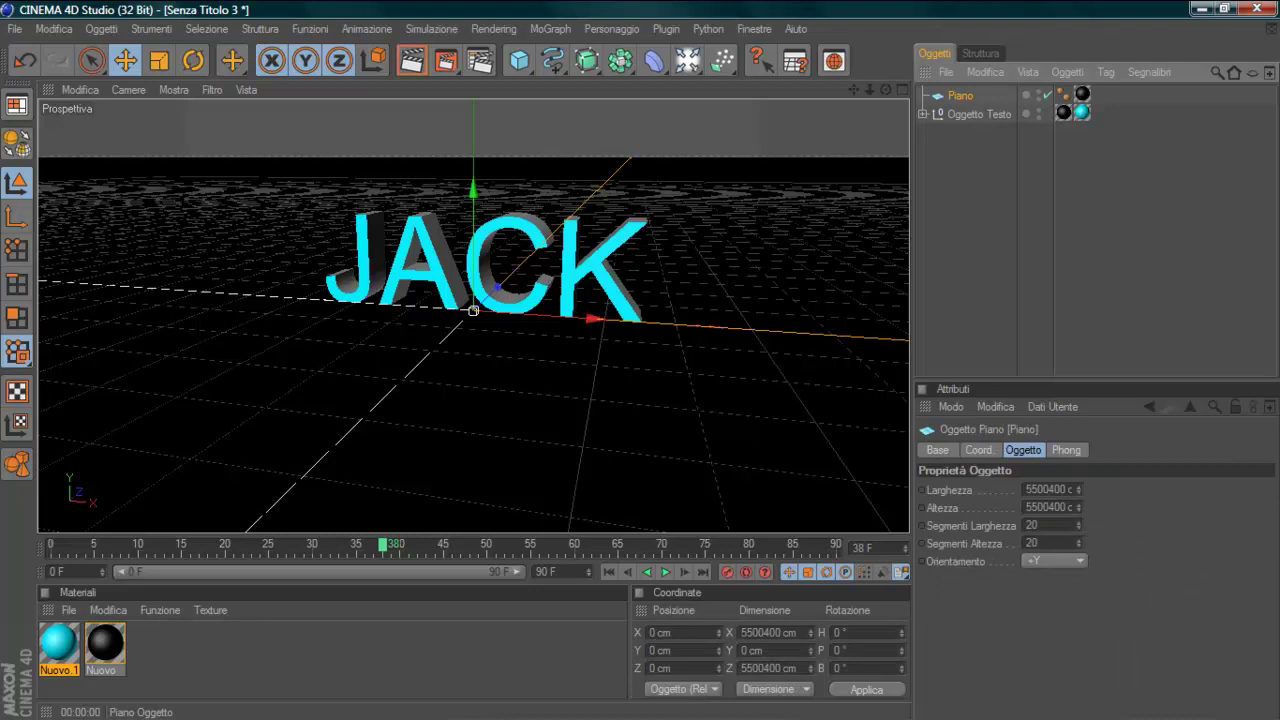
Duplicate the floor plane Piano and stand the copy upright at P 90°
key("ctrl+c")
key("ctrl+v")
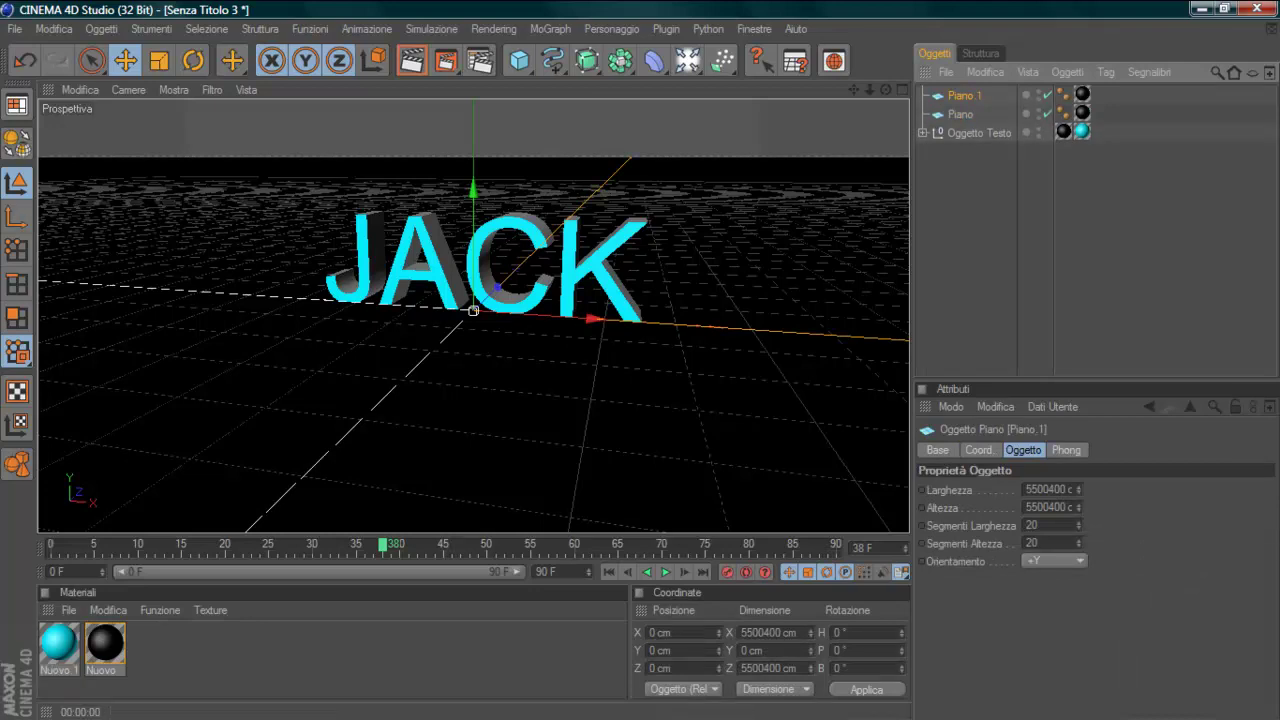
left_click(836, 650)
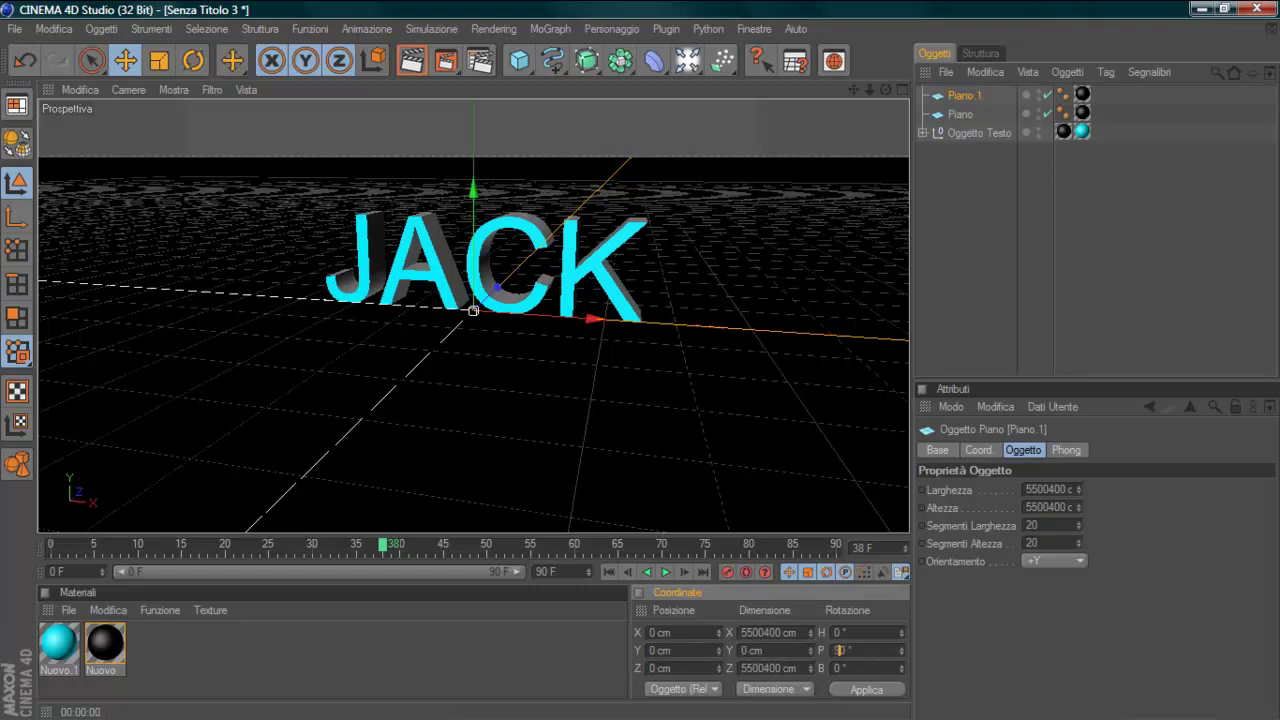
type("90")
key("Return")
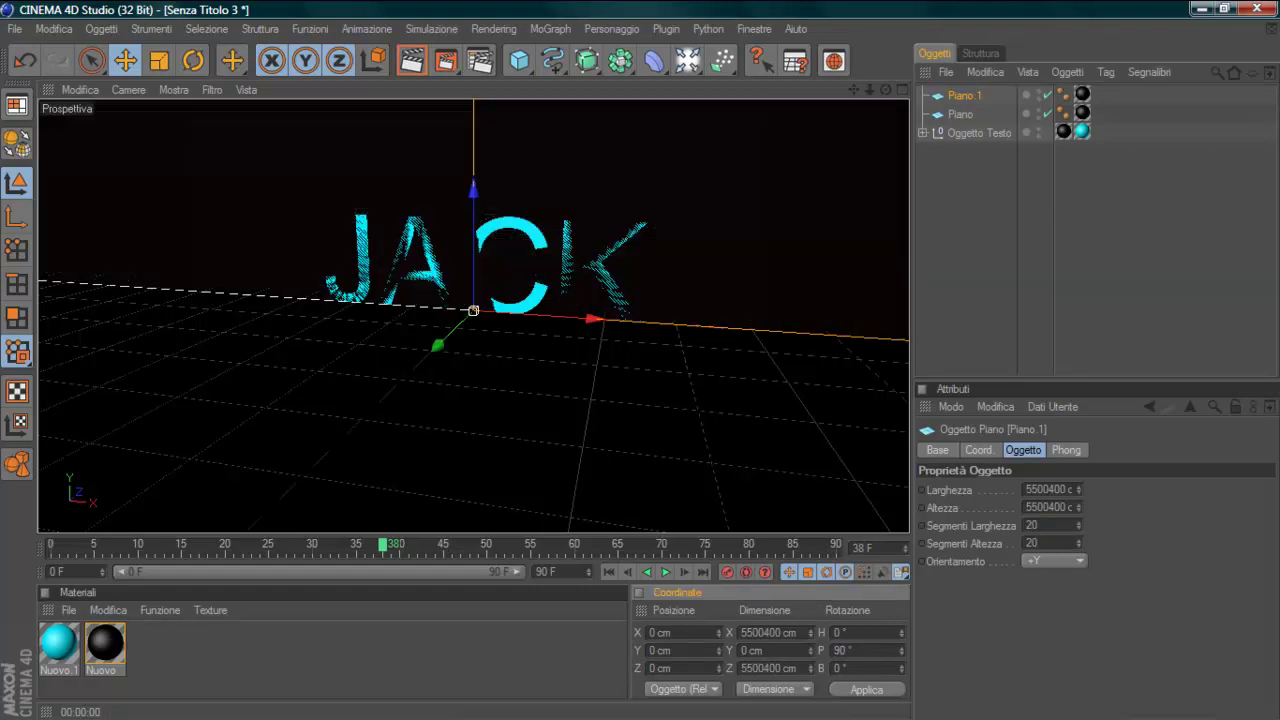
Push the upright plane behind JACK to Z 183.379 cm as a back wall, and paste another copy
left_click_drag(437, 346, 455, 327)
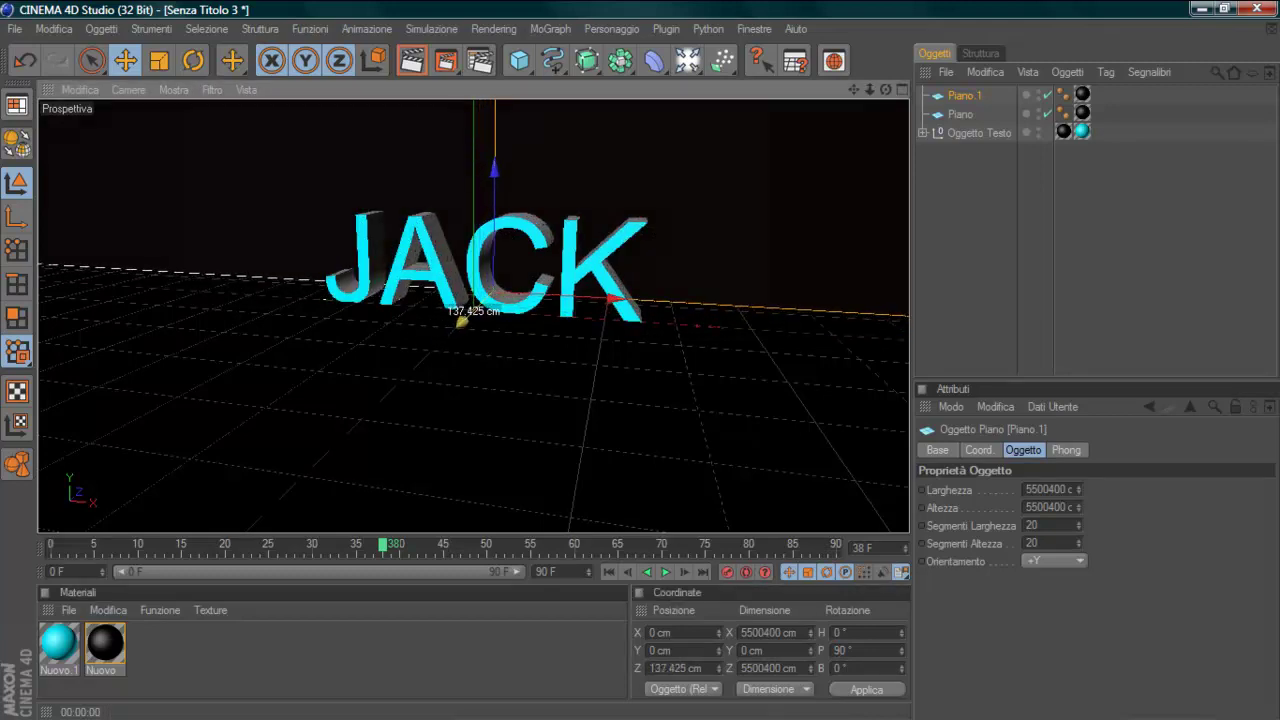
left_click_drag(455, 327, 493, 290)
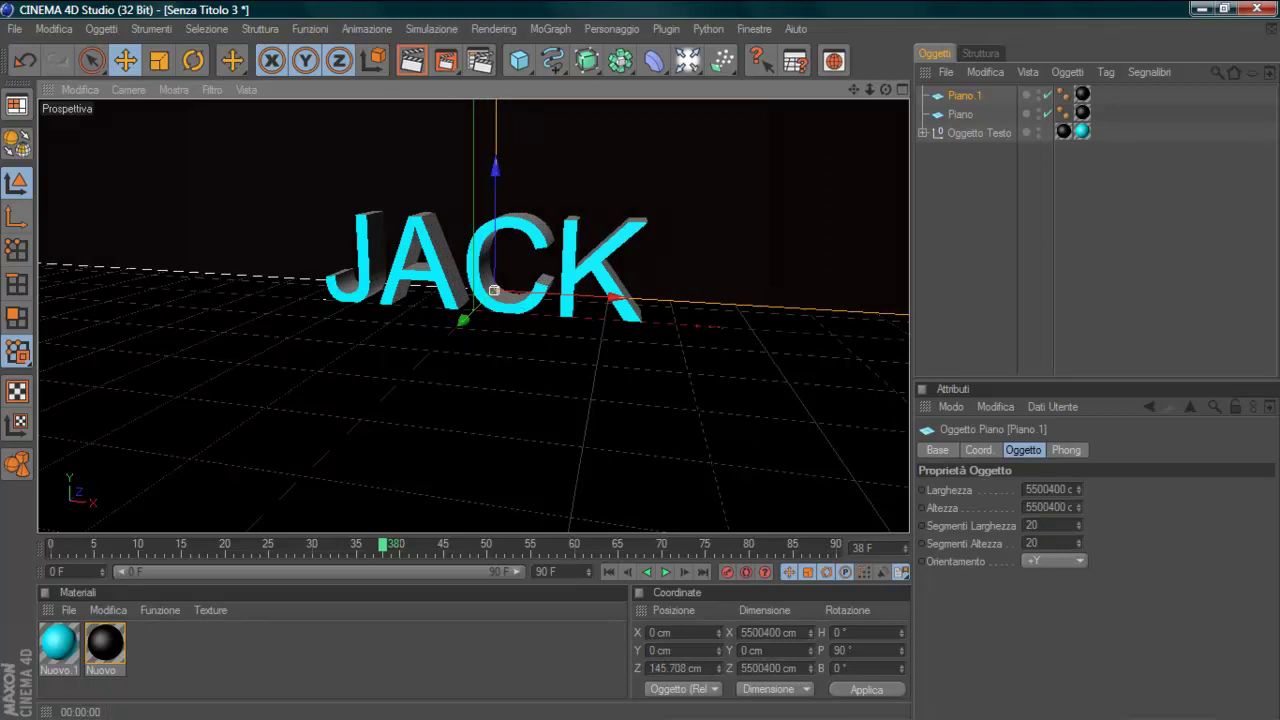
left_click_drag(462, 320, 469, 314)
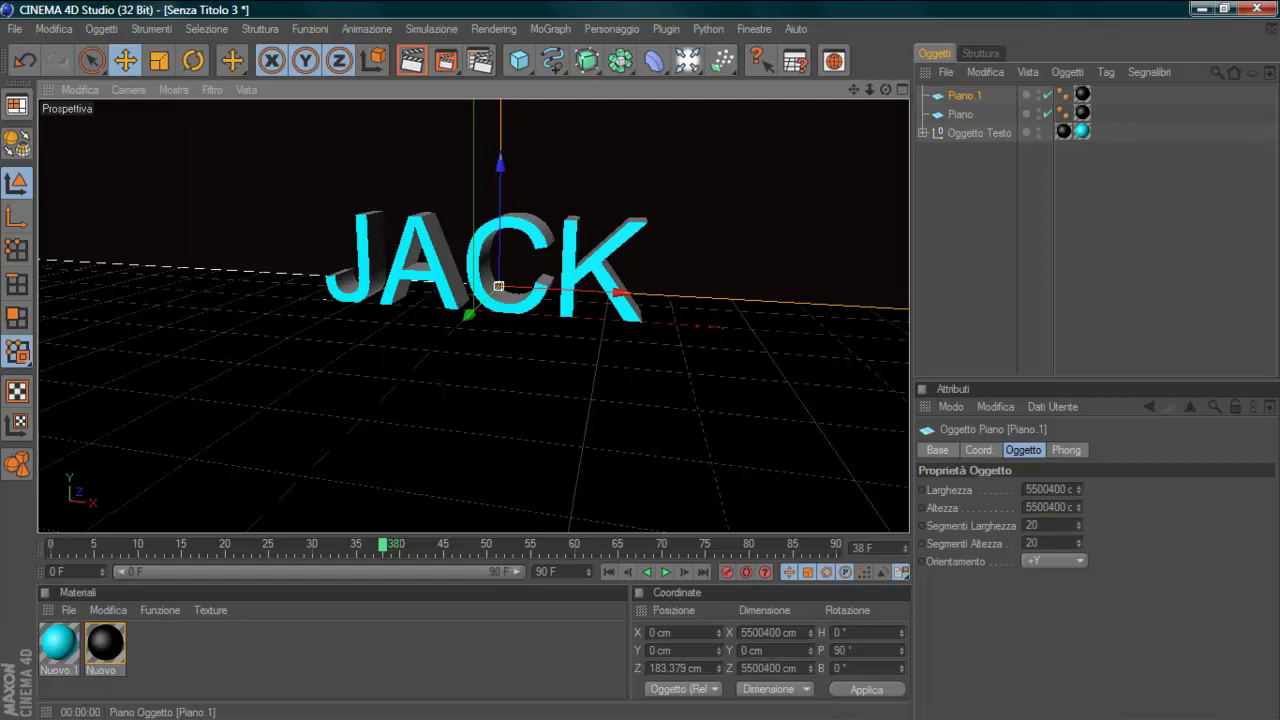
key("ctrl+v")
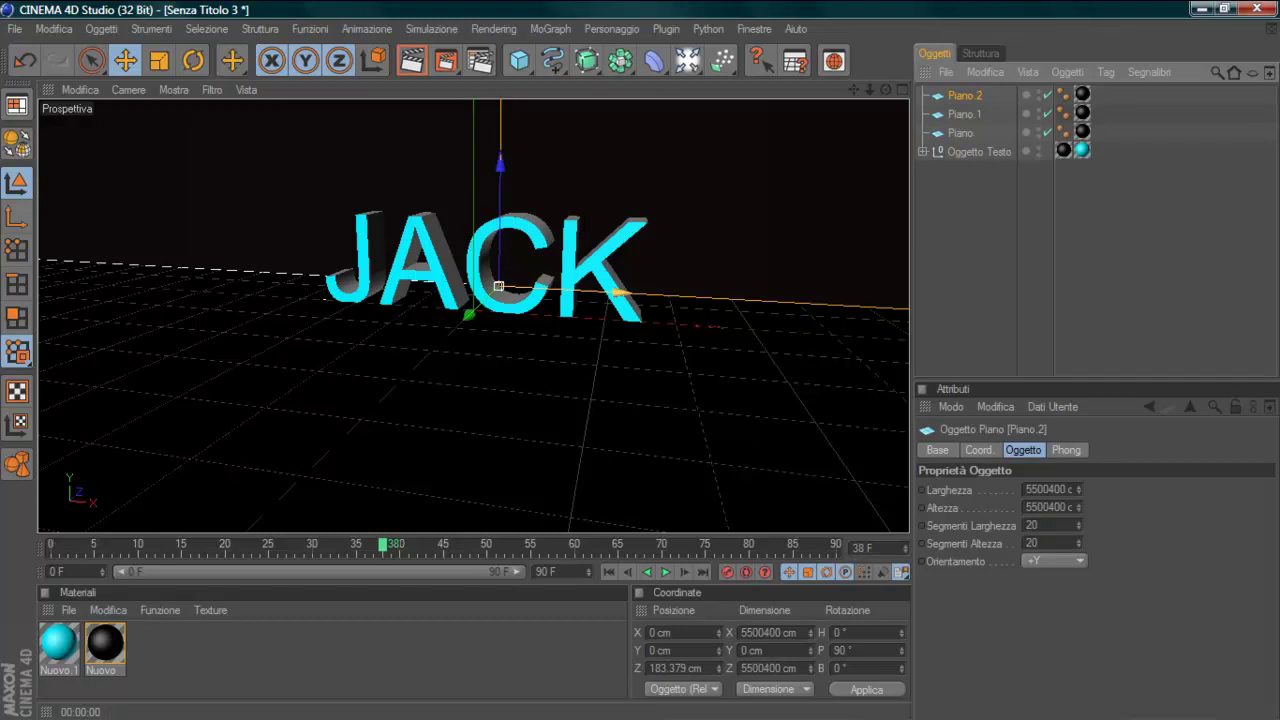
Turn Piano.2 into a left side wall, banked to B 93.846° at X -449.759 cm
mouse_move(620, 293)
left_mouse_down()
mouse_move(412, 281)
mouse_move(427, 282)
left_mouse_up()
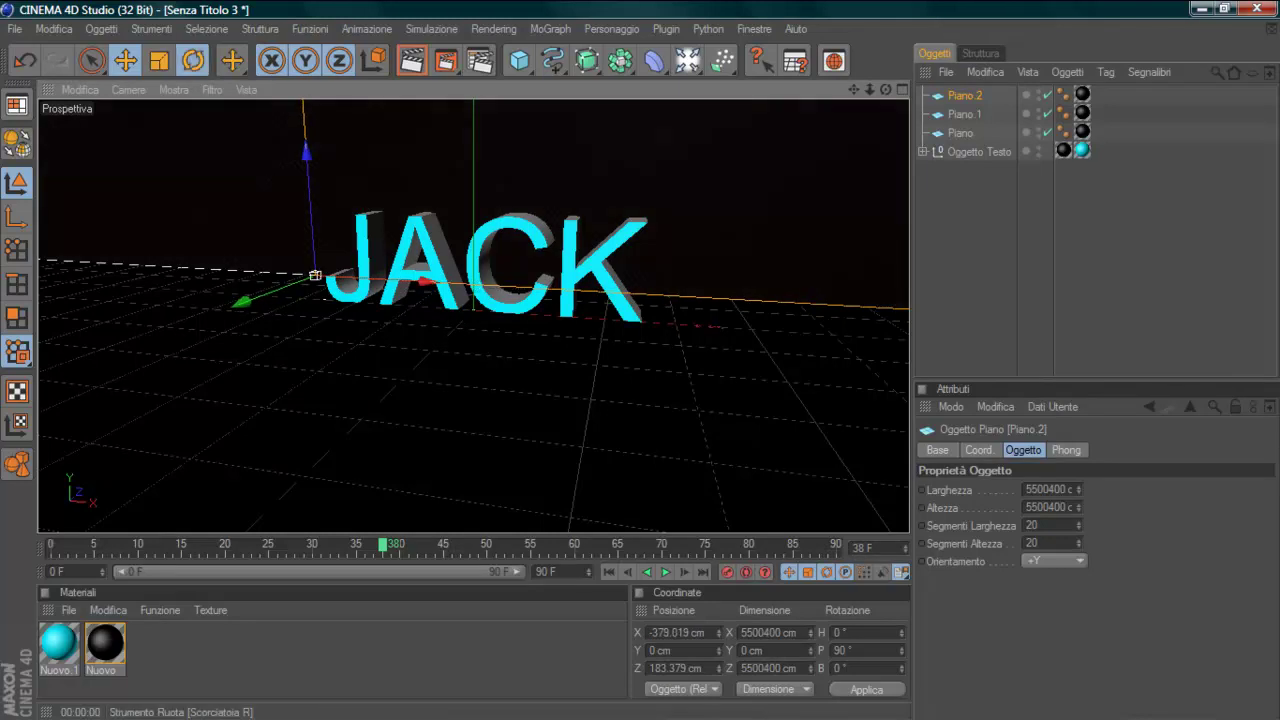
left_click(193, 60)
mouse_move(250, 285)
left_mouse_down()
mouse_move(450, 290)
mouse_move(425, 290)
left_mouse_up()
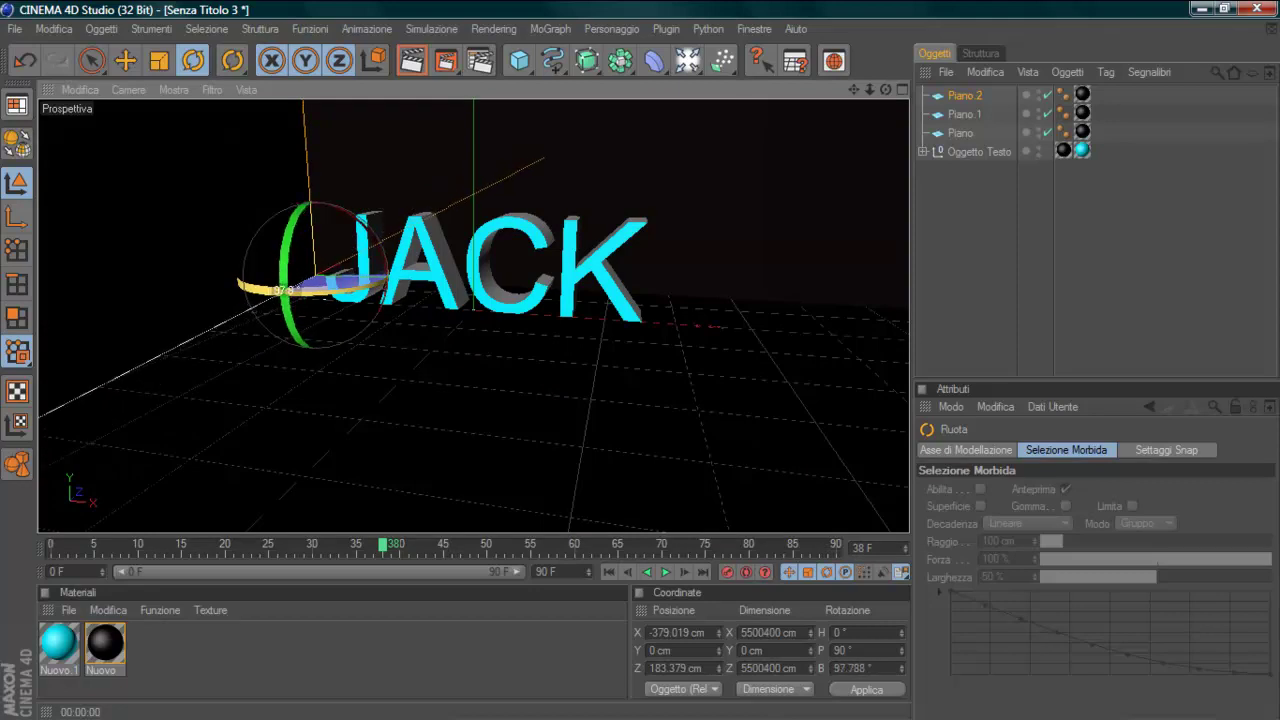
left_click_drag(425, 290, 418, 290)
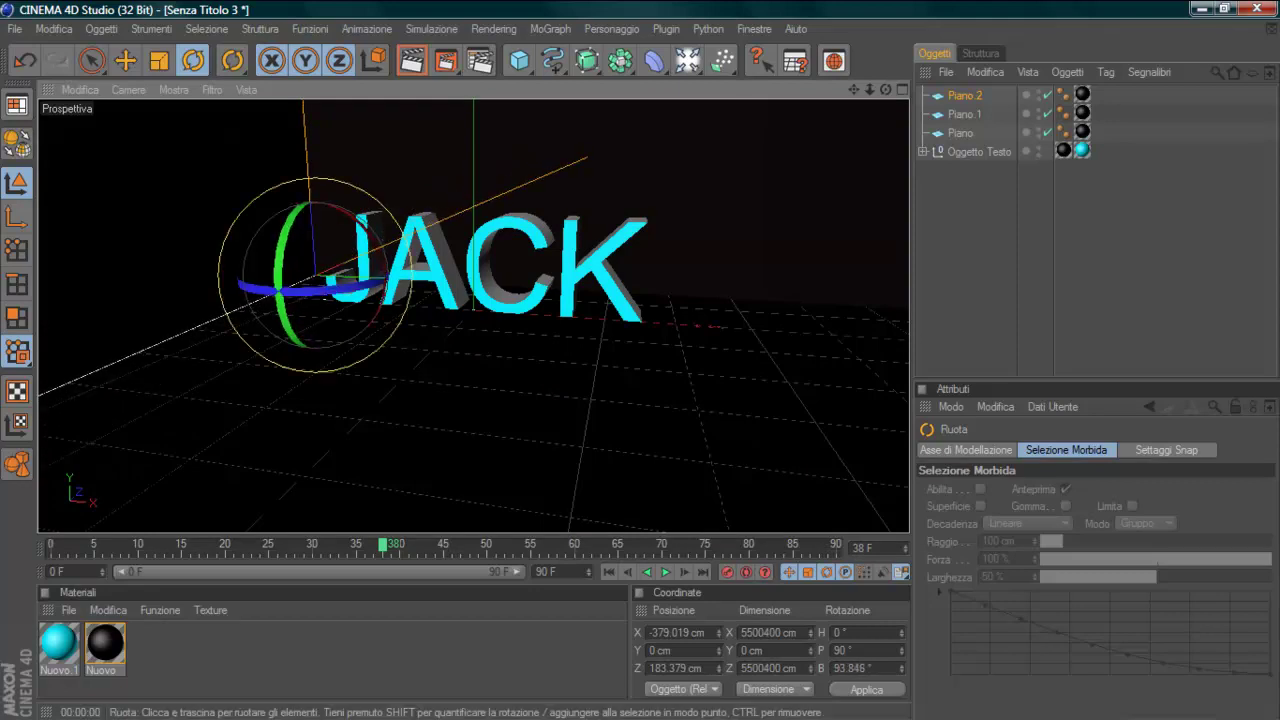
left_click(125, 60)
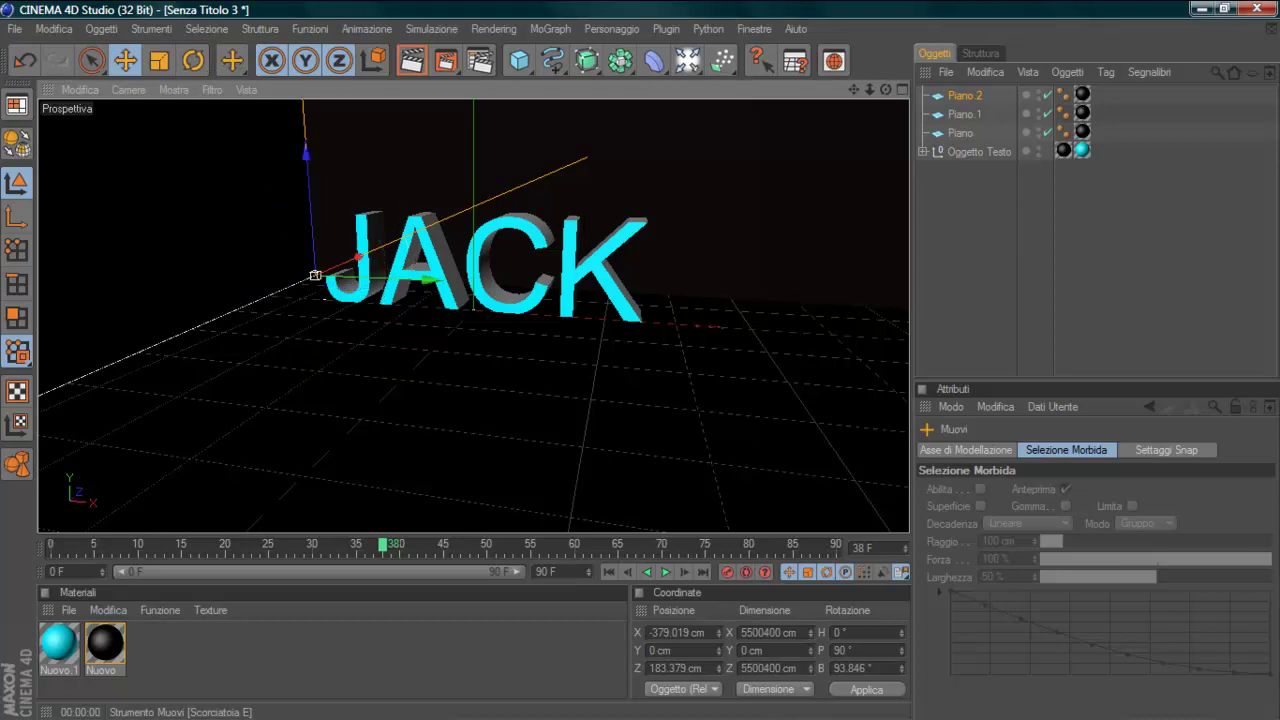
left_click_drag(314, 277, 283, 274)
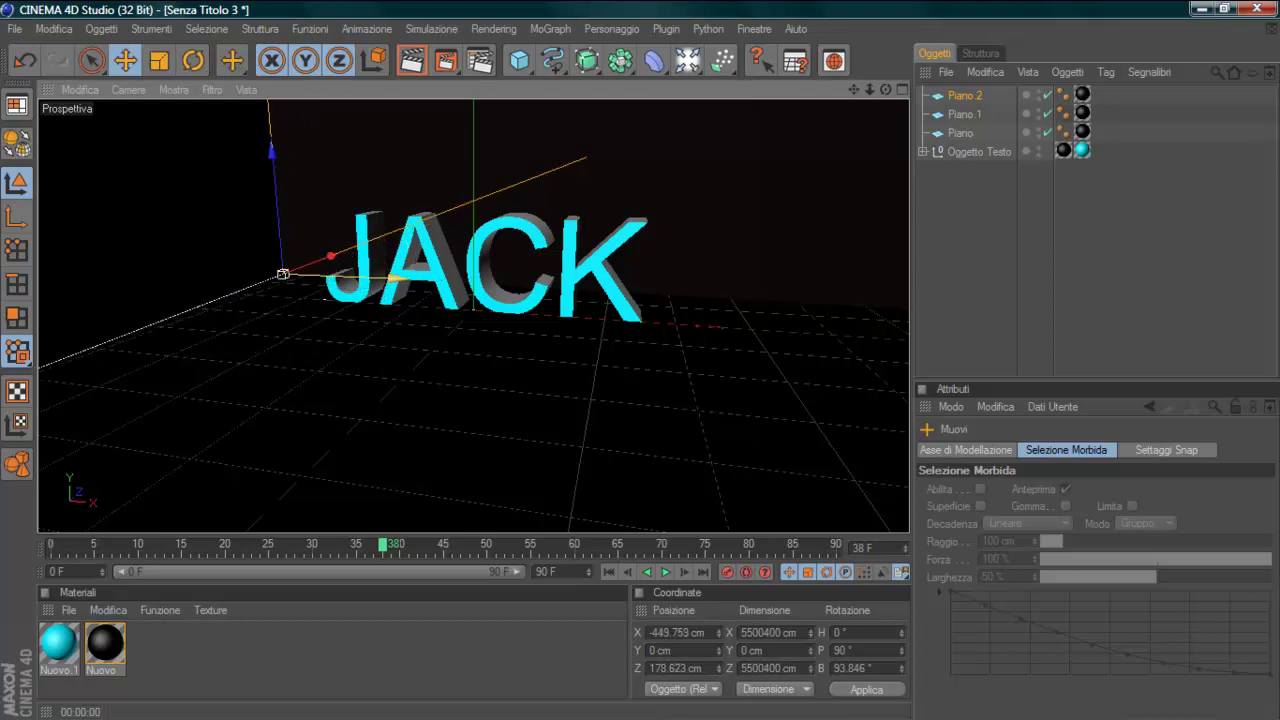
Render the view to check the side wall, deselecting the plane between renders
left_click(411, 60)
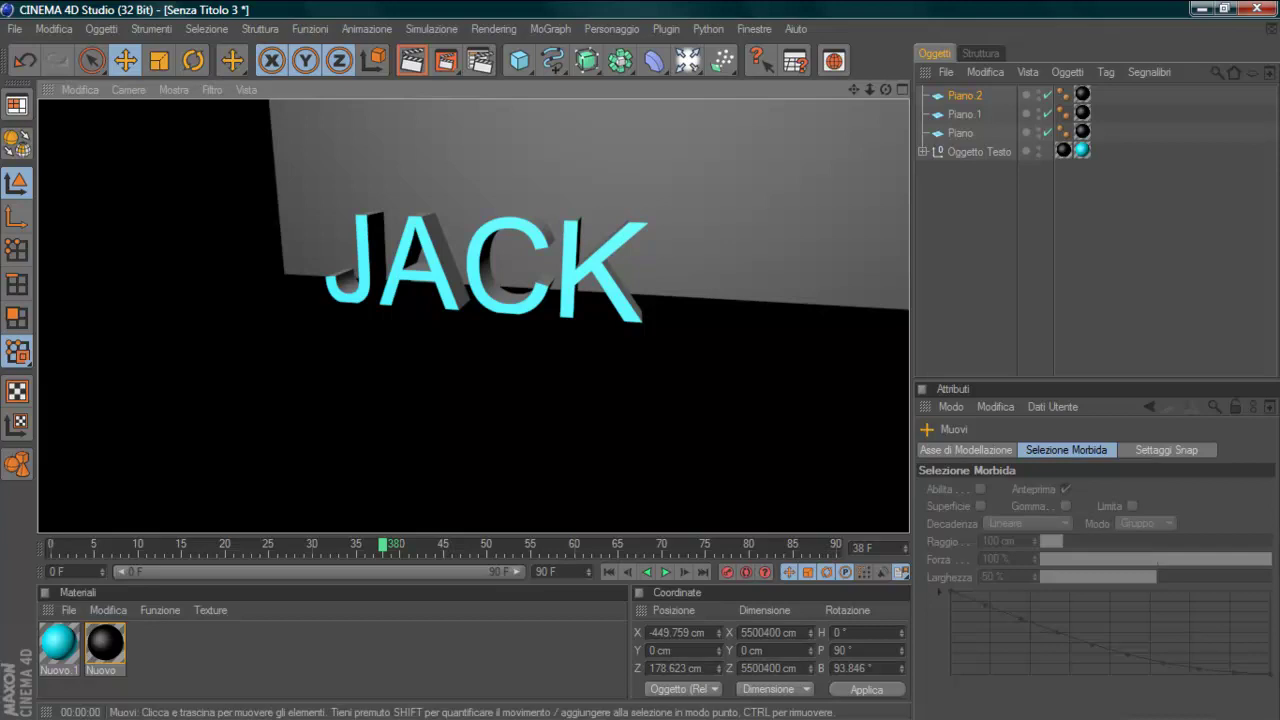
key("ctrl+shift+a")
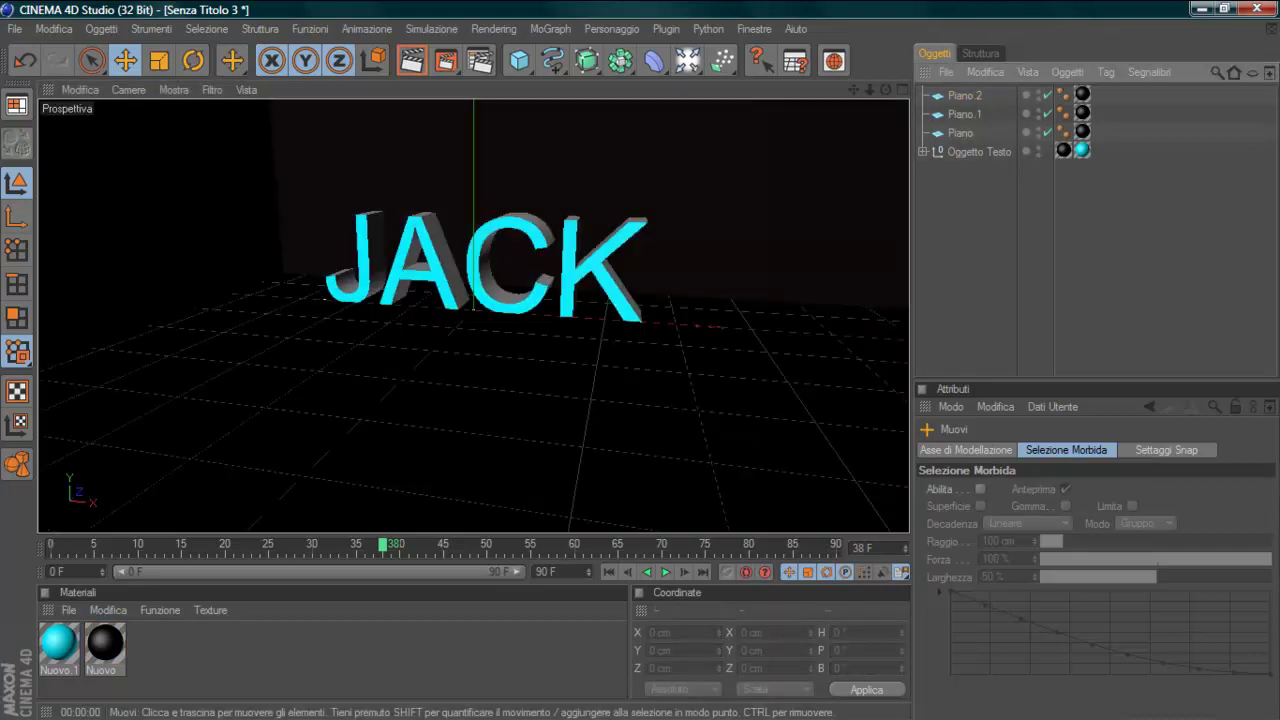
left_click(411, 61)
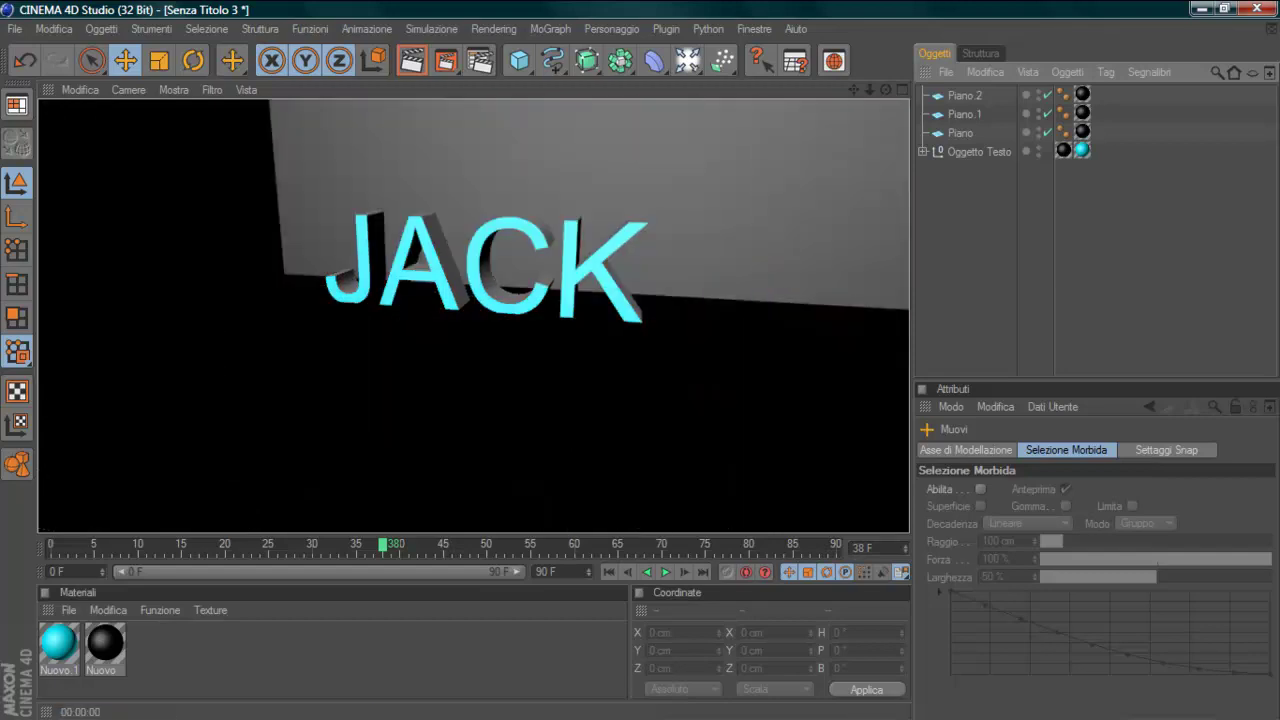
Add an Omni light, Luce, and place it left of JACK at about (-283, -31, -84) cm
left_click(687, 61)
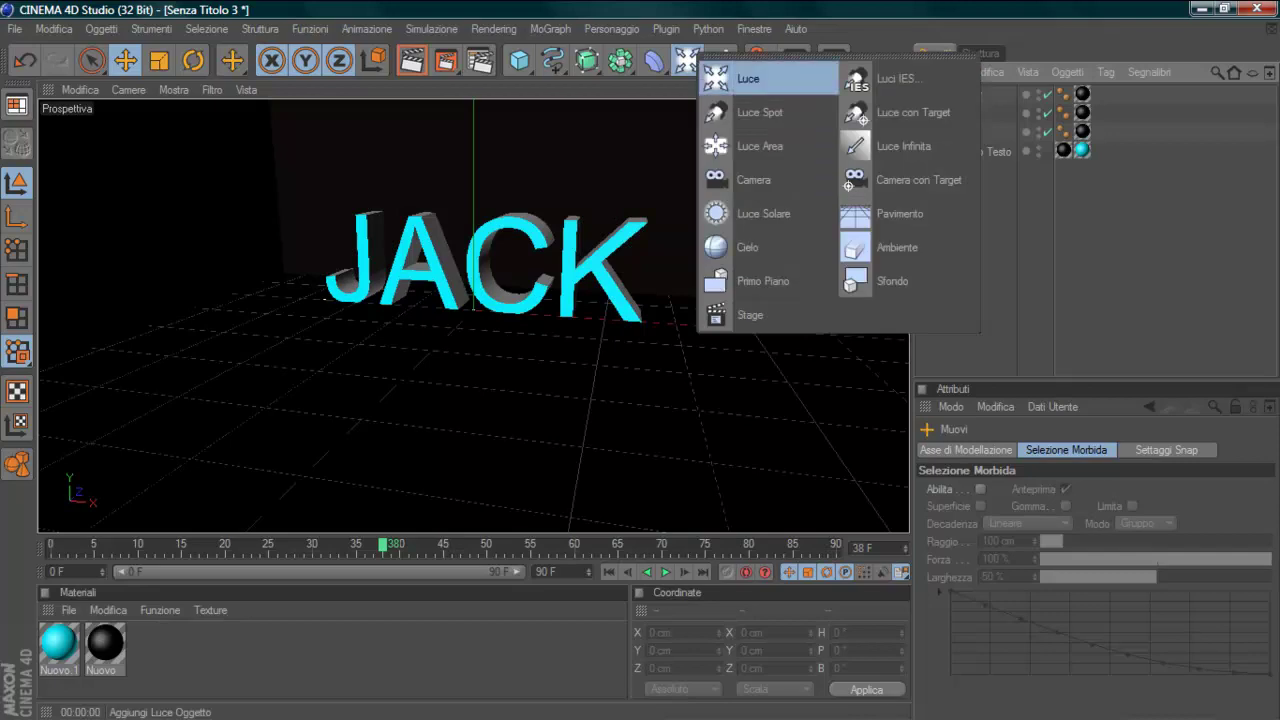
left_click(748, 78)
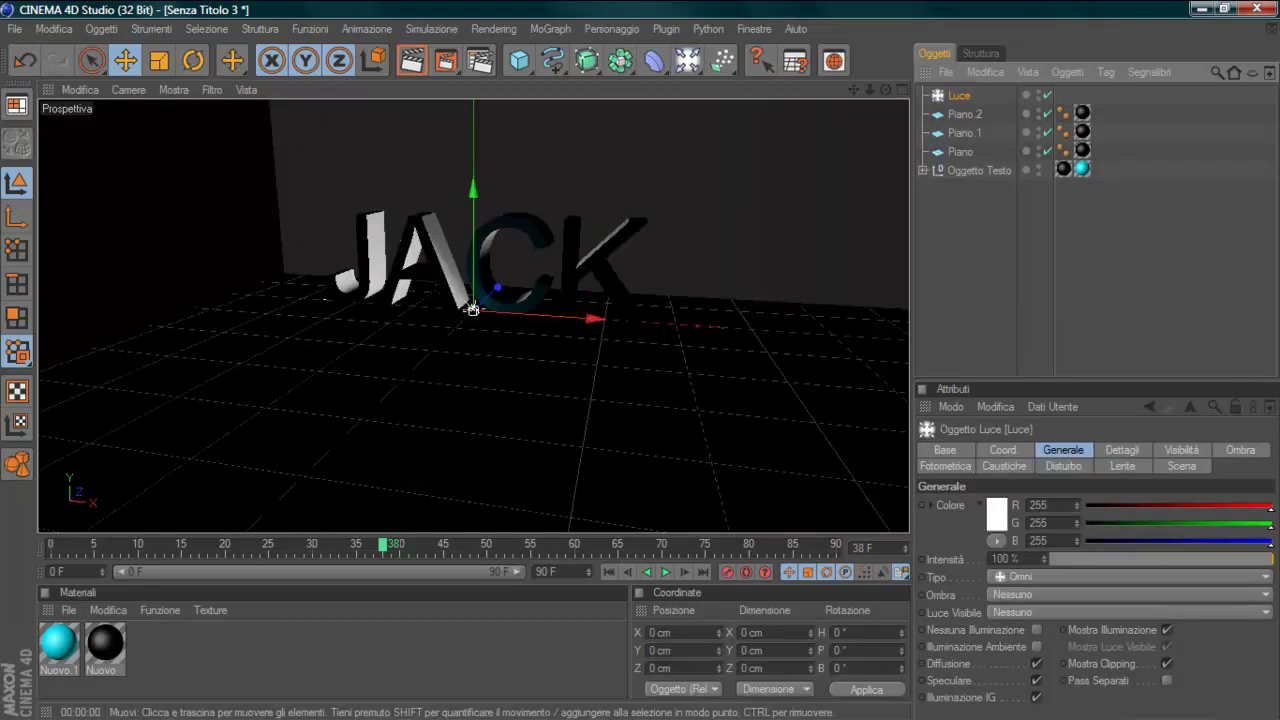
left_click_drag(473, 309, 284, 331)
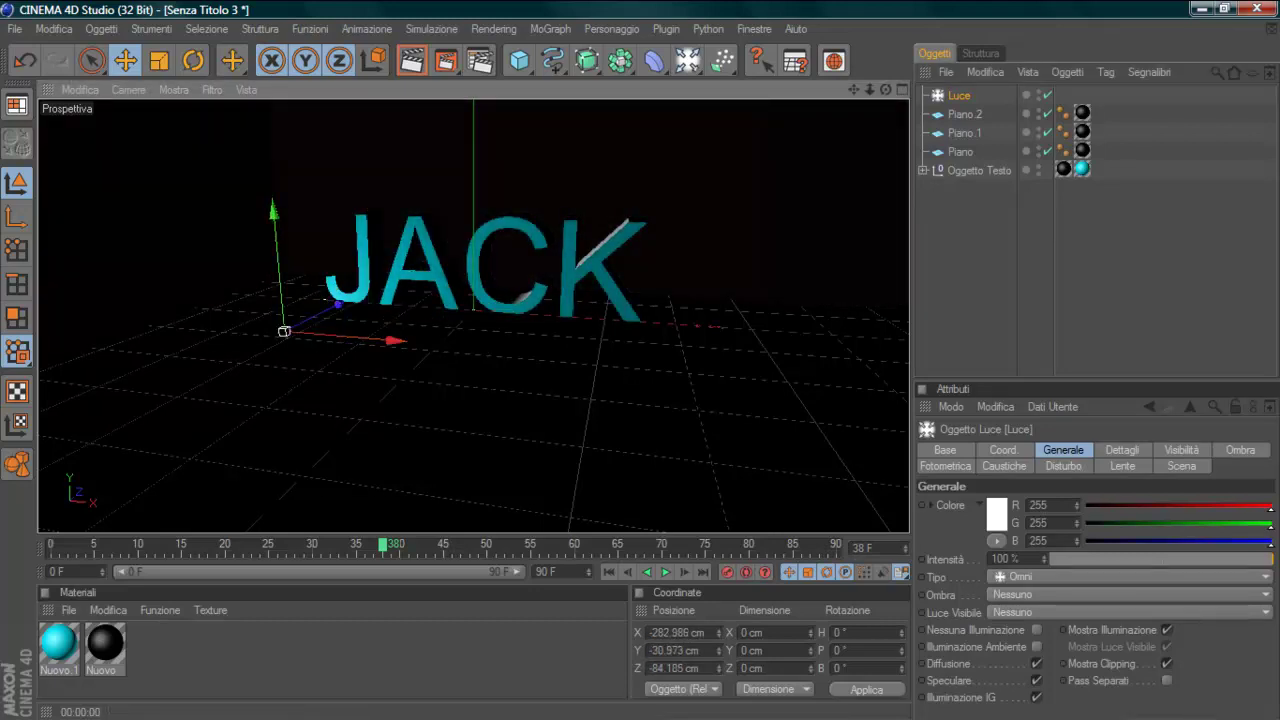
Render the view to check the lighting and briefly play the animation
left_click(412, 61)
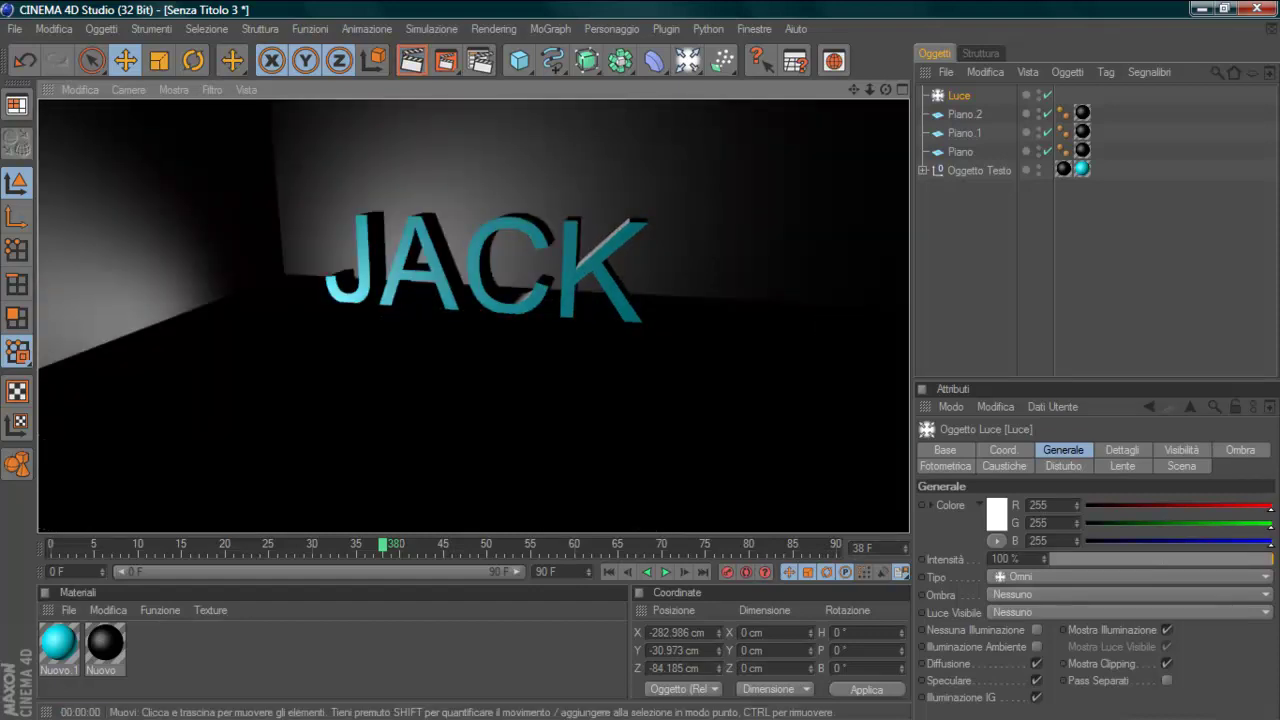
left_click(665, 572)
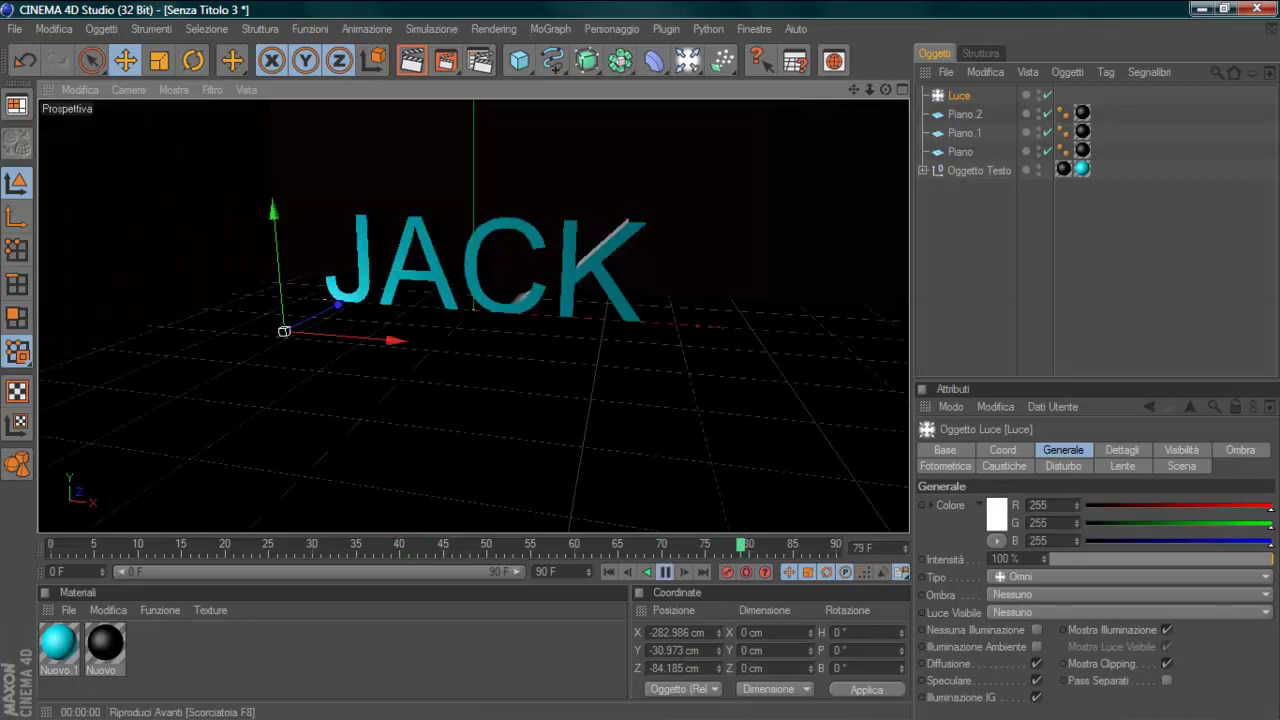
left_click(665, 572)
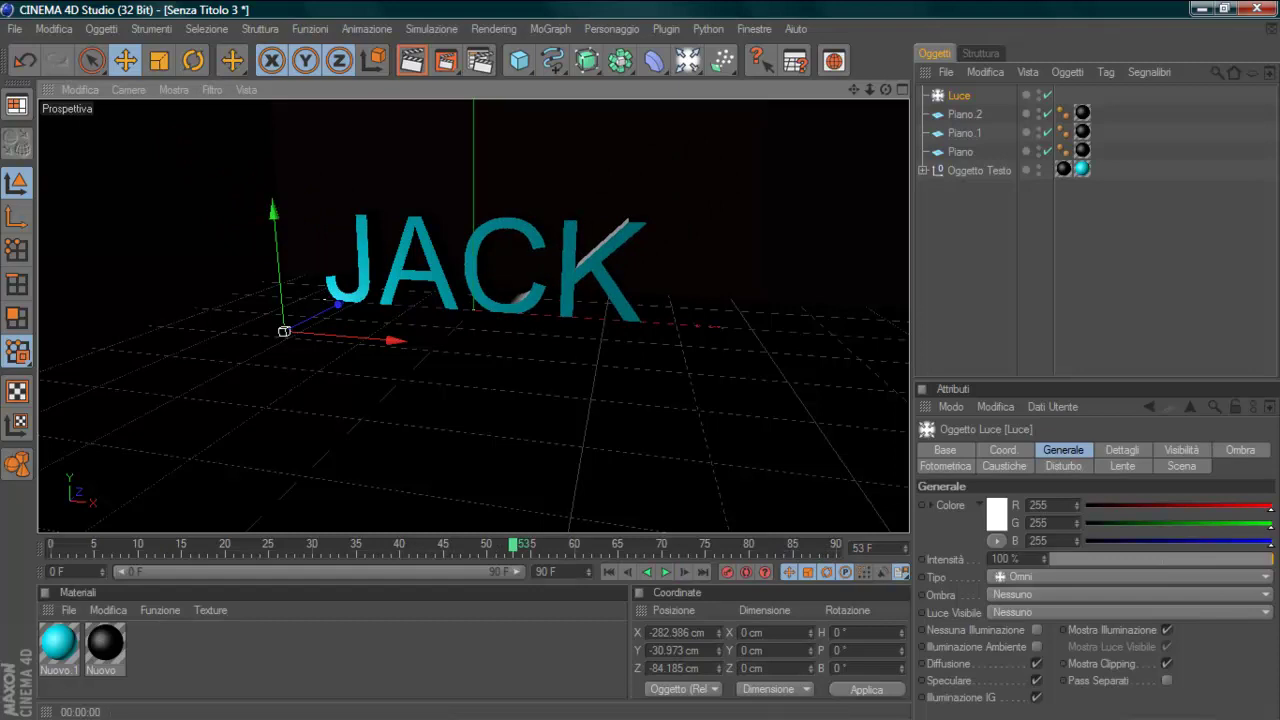
left_click(494, 28)
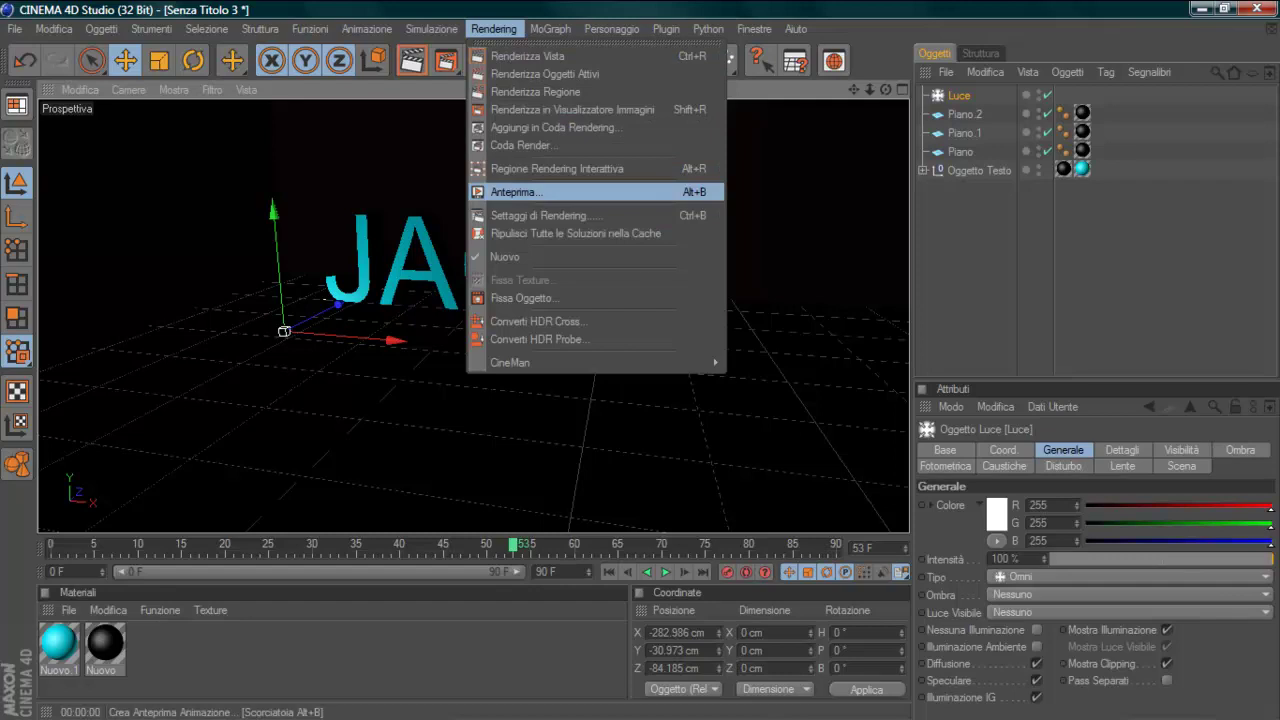
Set up an animation preview with a 1280 image size (1280x960) and start computing it
left_click(516, 191)
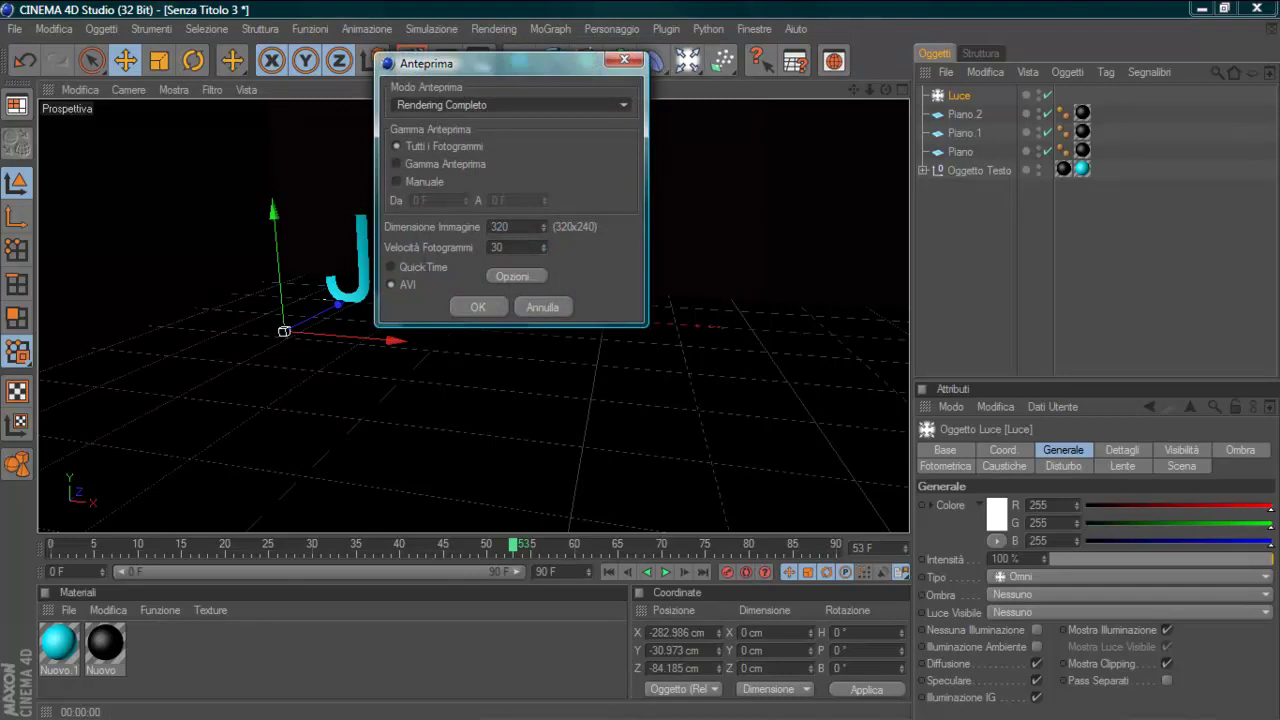
left_click(543, 223)
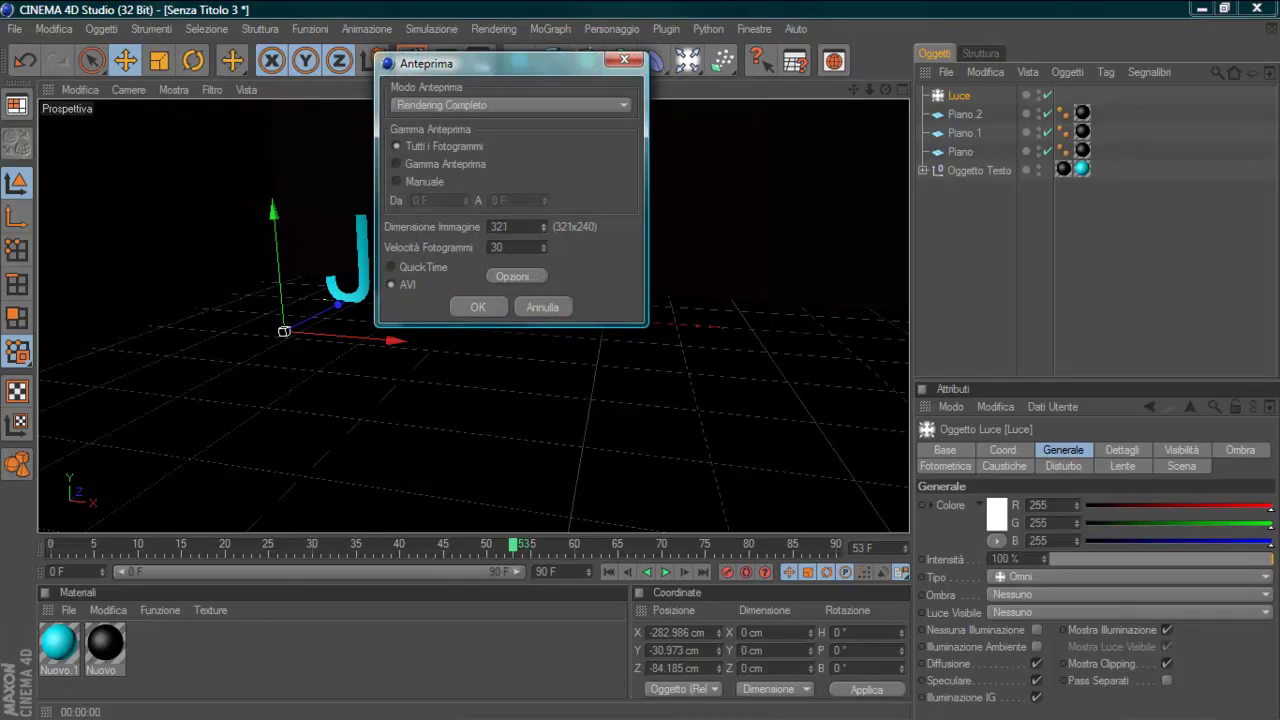
left_click(508, 227)
key("BackSpace")
key("BackSpace")
key("BackSpace")
type("1280")
key("Return")
key("Return")
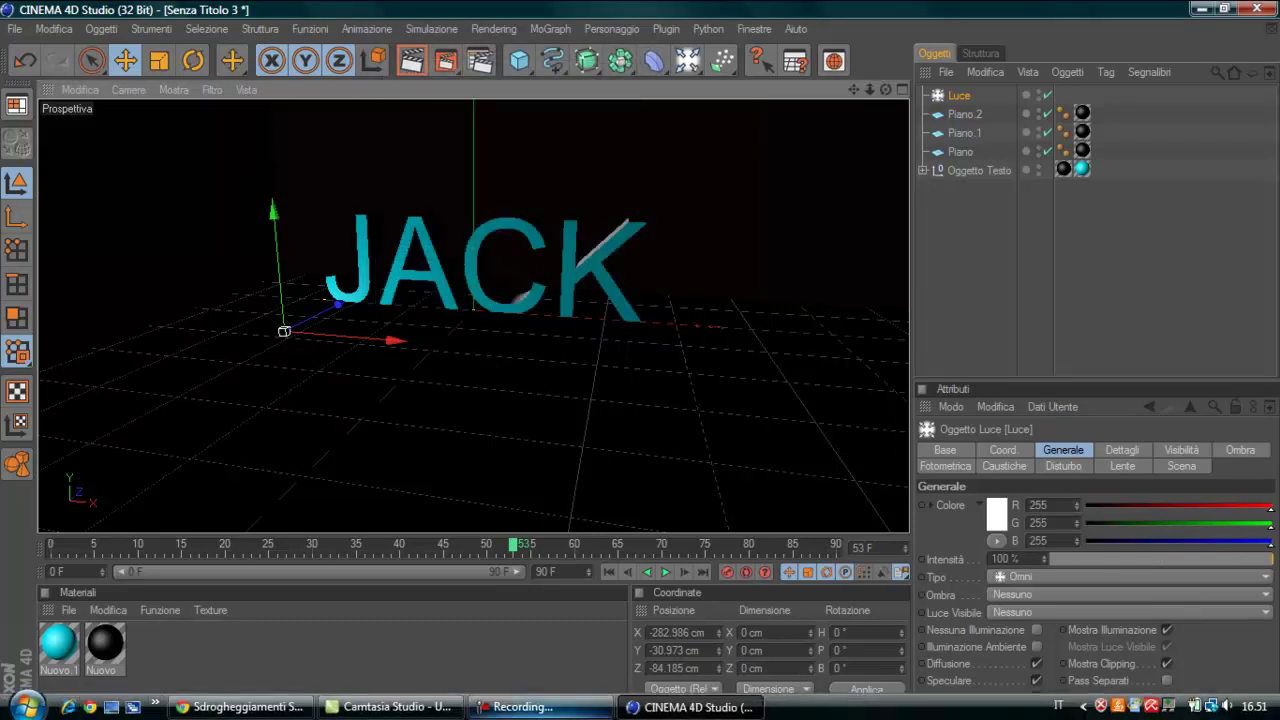
left_click(520, 707)
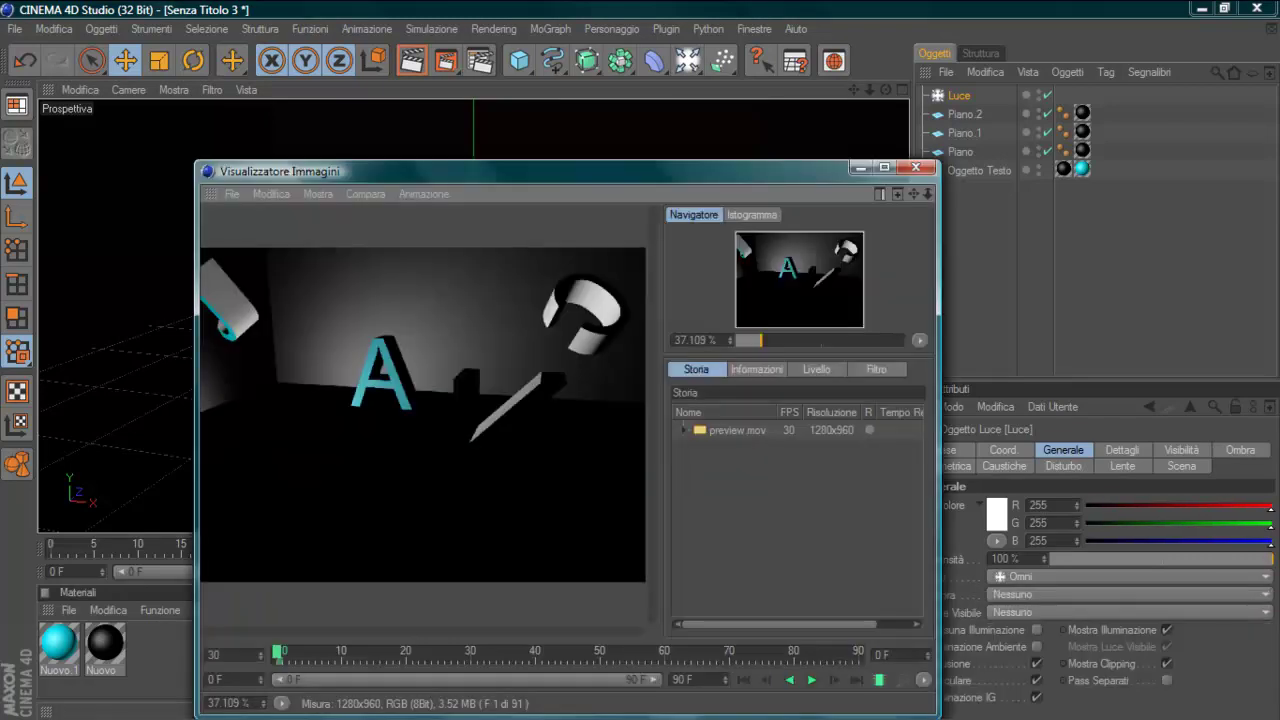
Move the Image Viewer window higher up to see the finished 91-frame preview.mov
left_click_drag(400, 171, 395, 89)
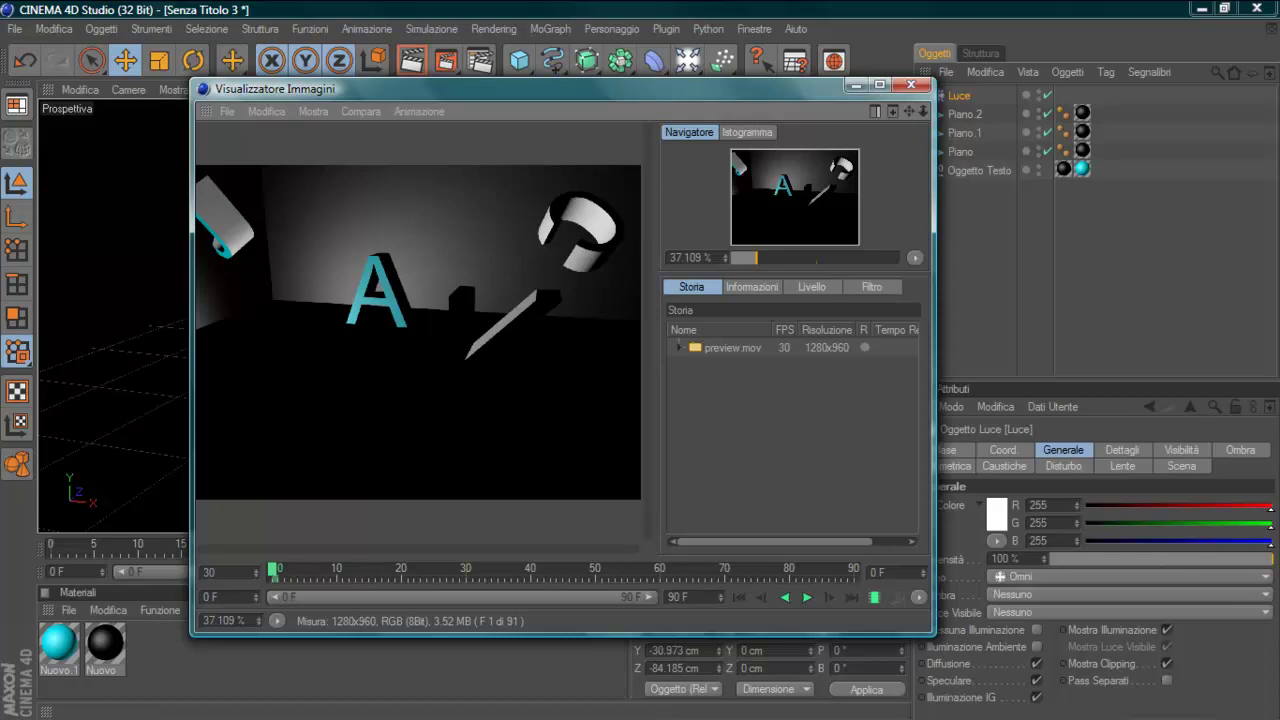
Save the preview as an Animation in QuickTime movie format named 'intro xdjshdjw' on the Desktop
left_click(227, 111)
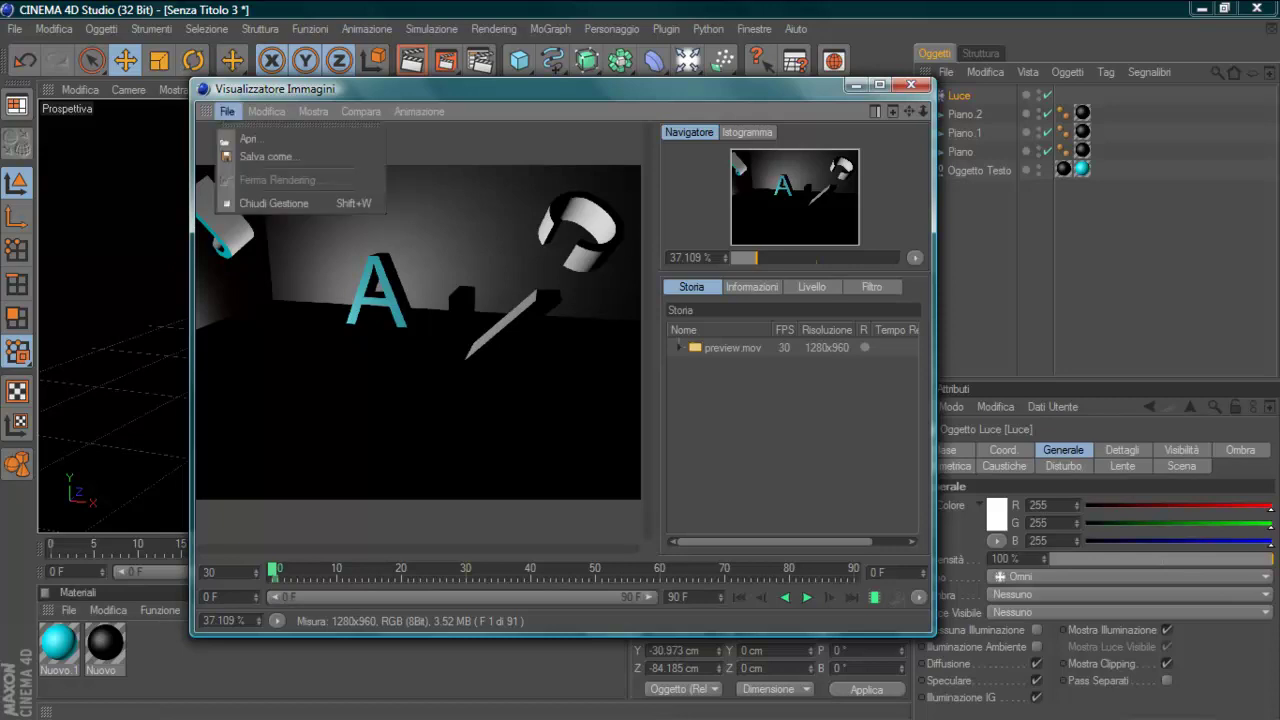
left_click(268, 156)
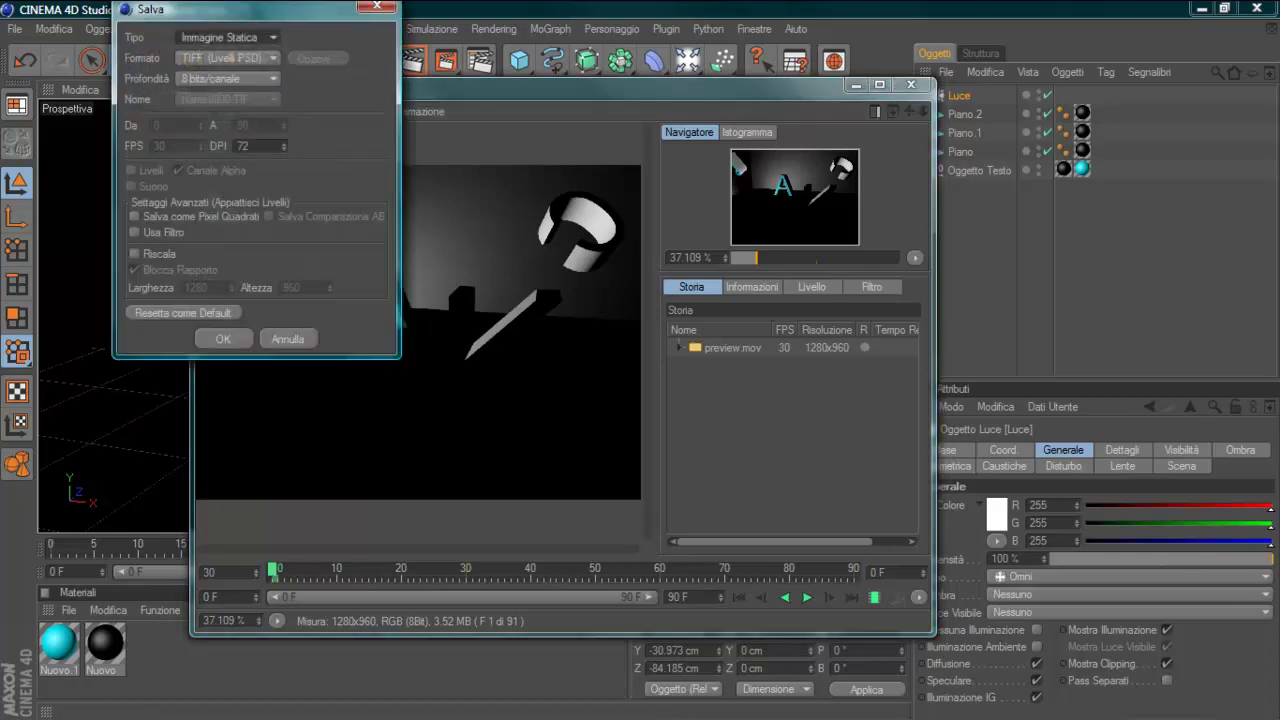
left_click(228, 37)
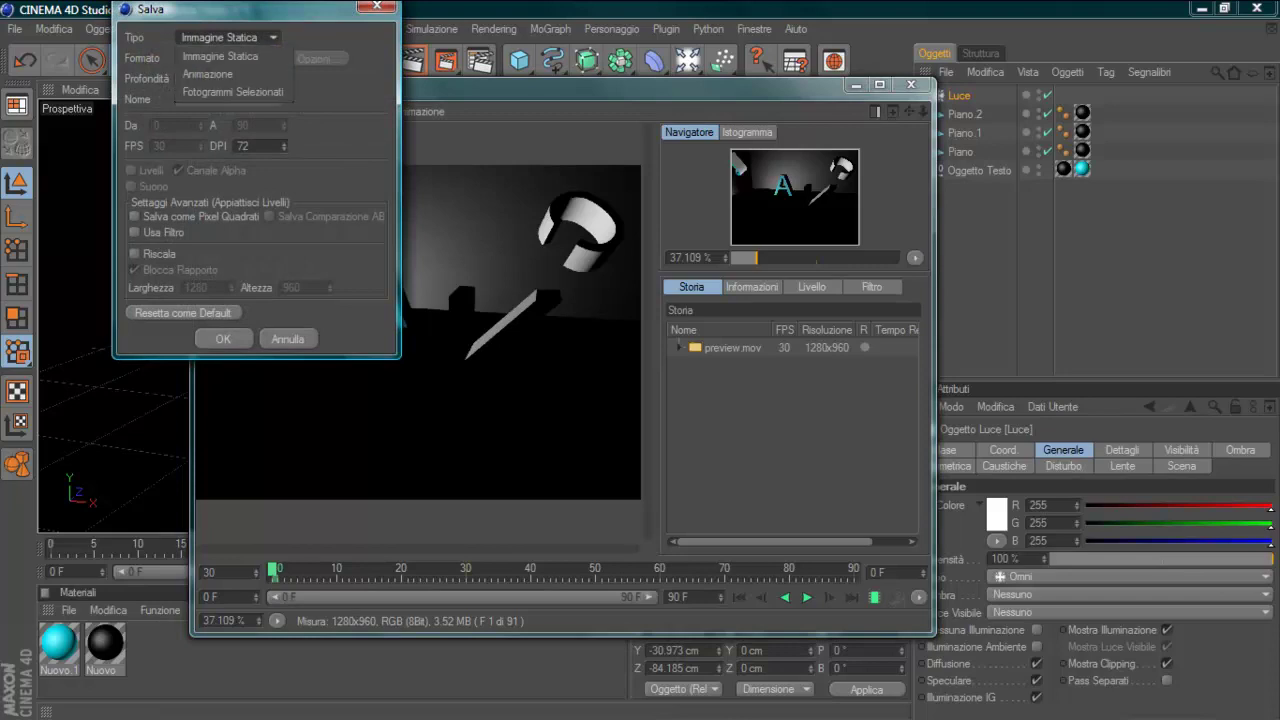
left_click(215, 66)
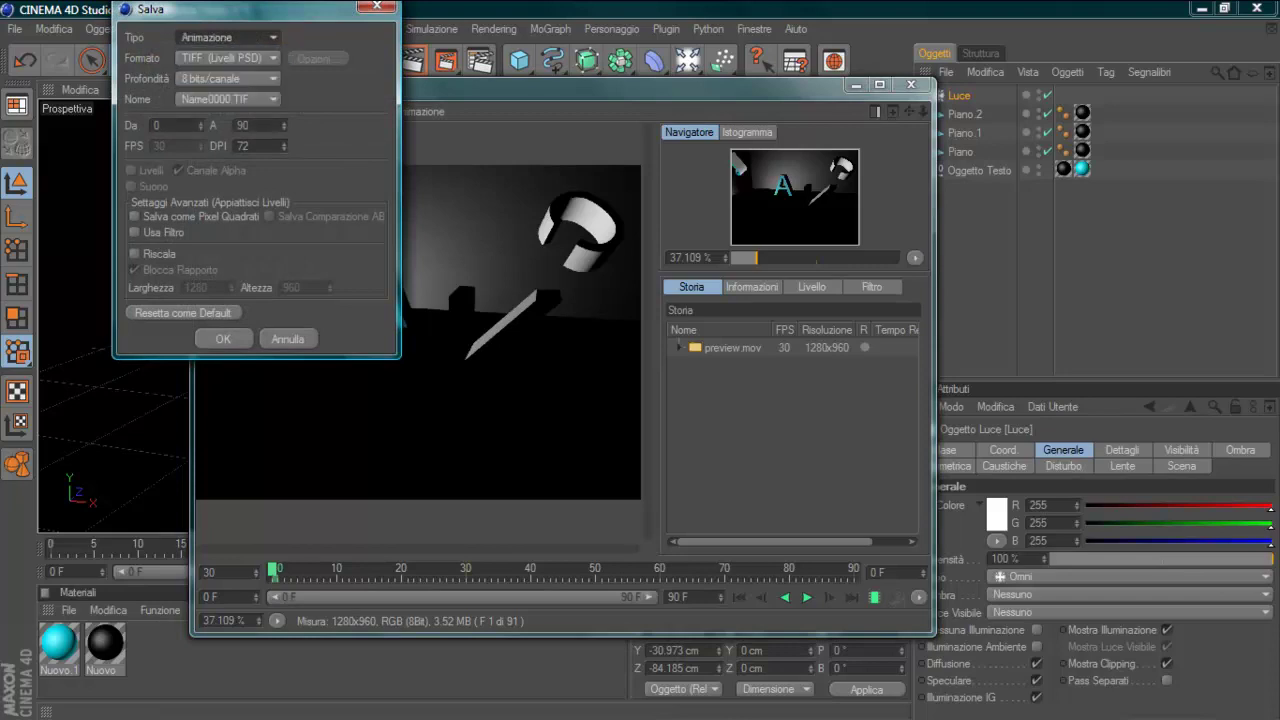
left_click(228, 57)
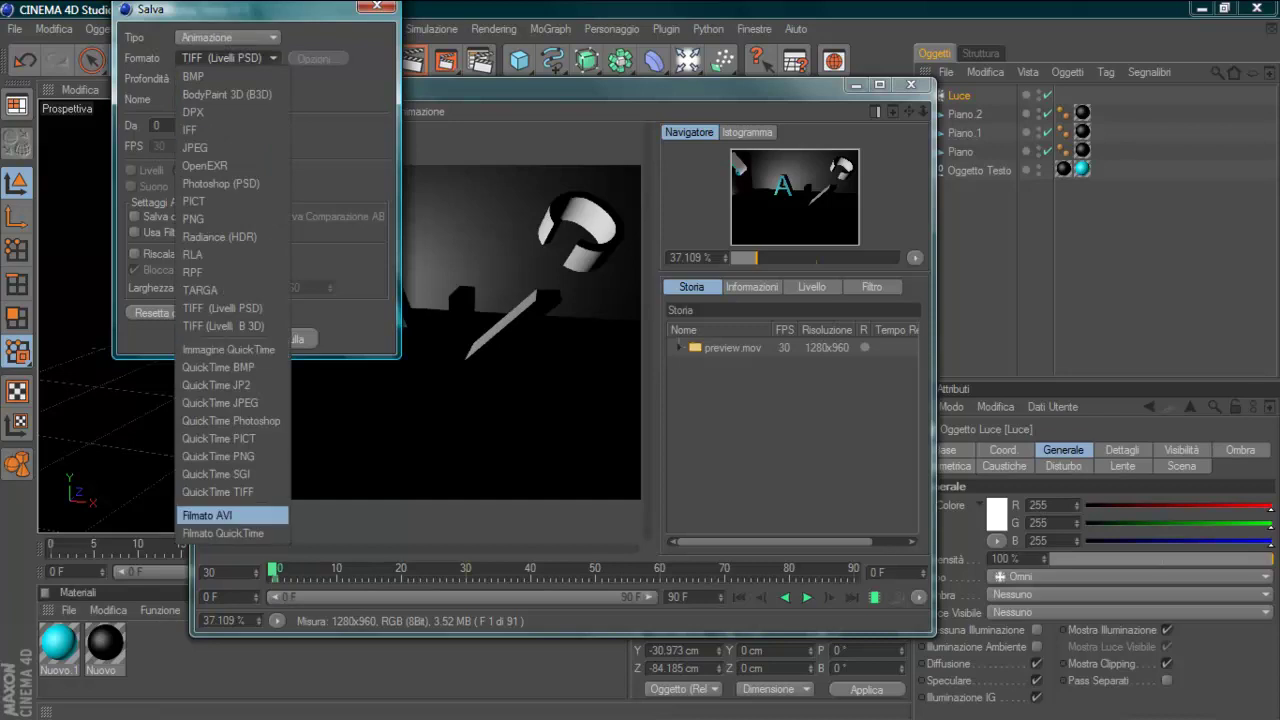
left_click(222, 533)
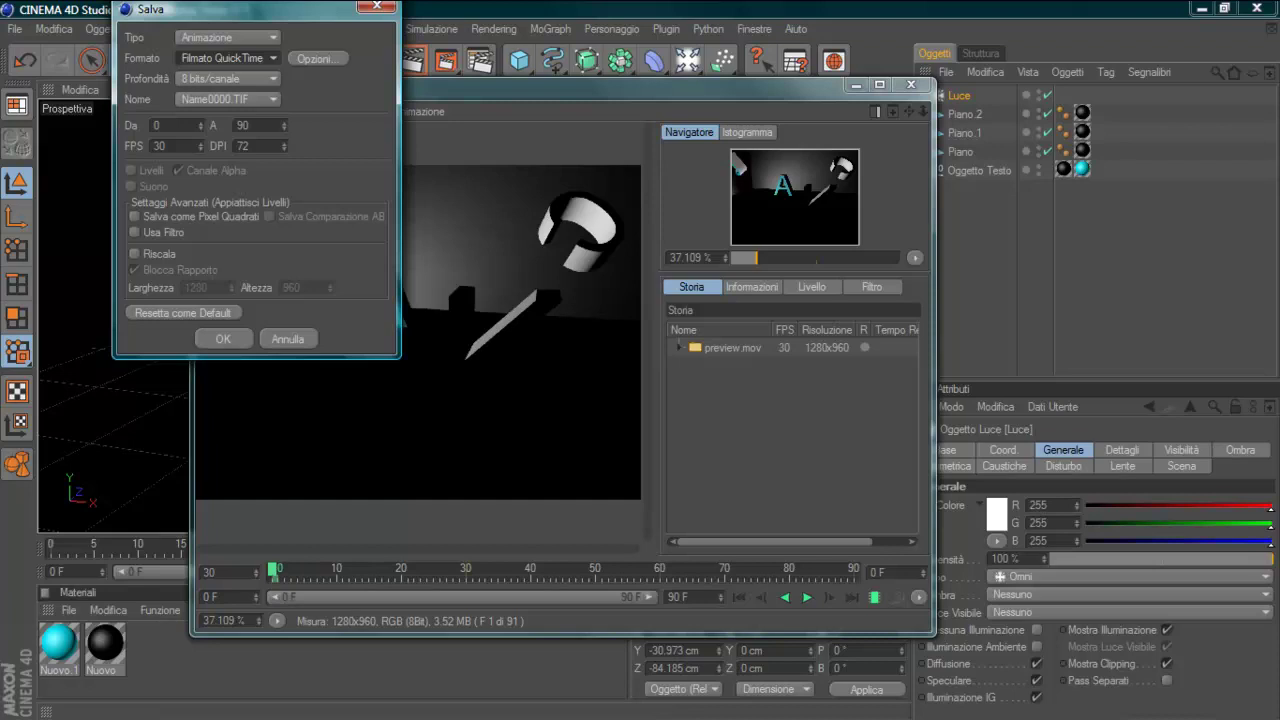
key("Return")
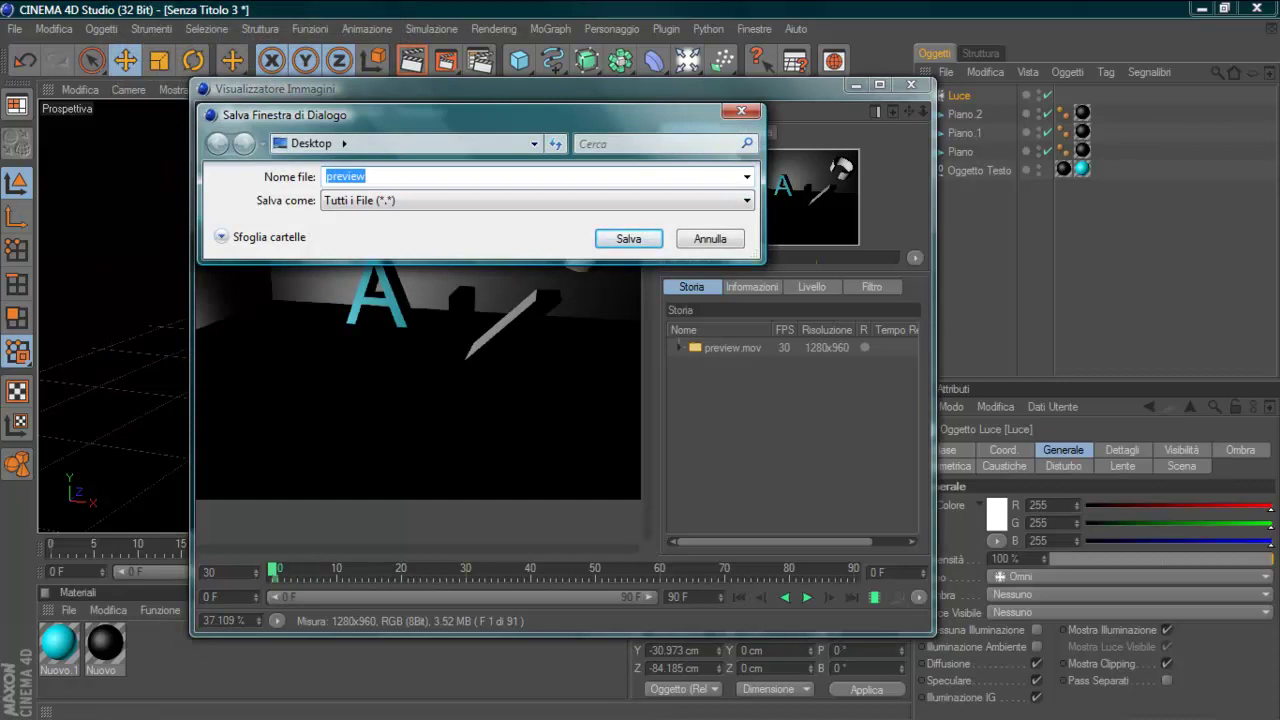
type("intro")
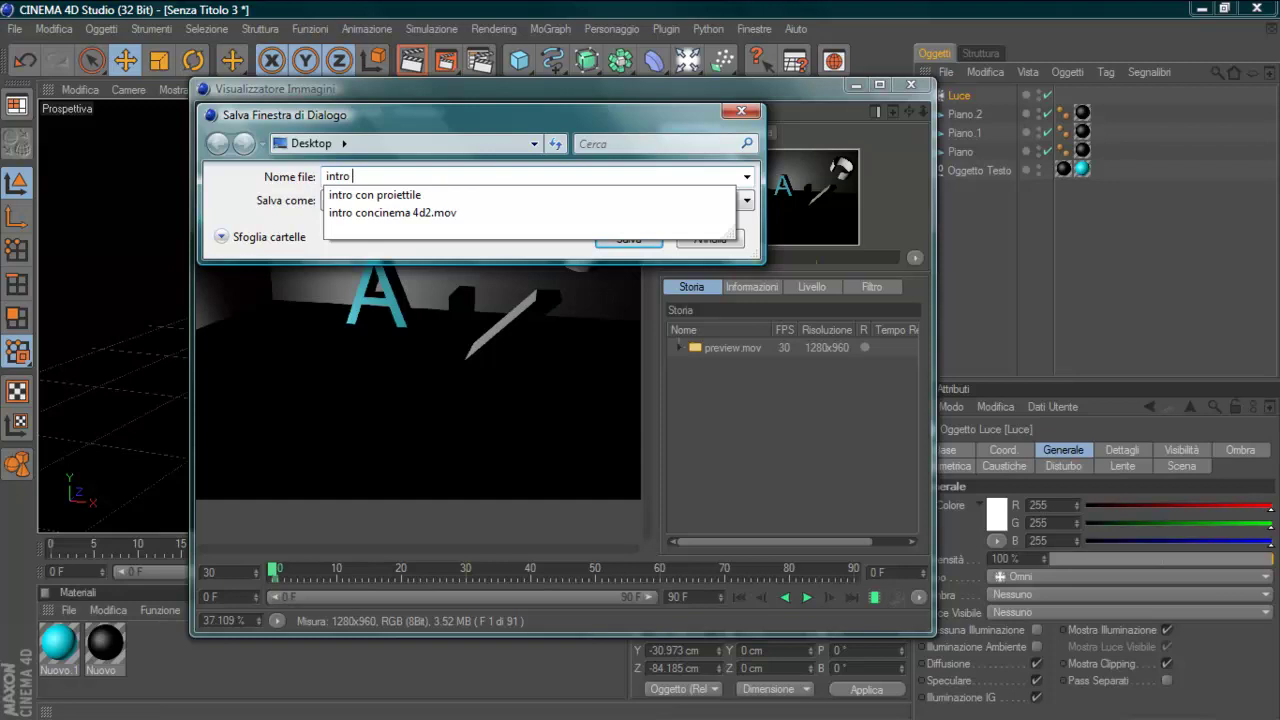
type(" xdjshdjw")
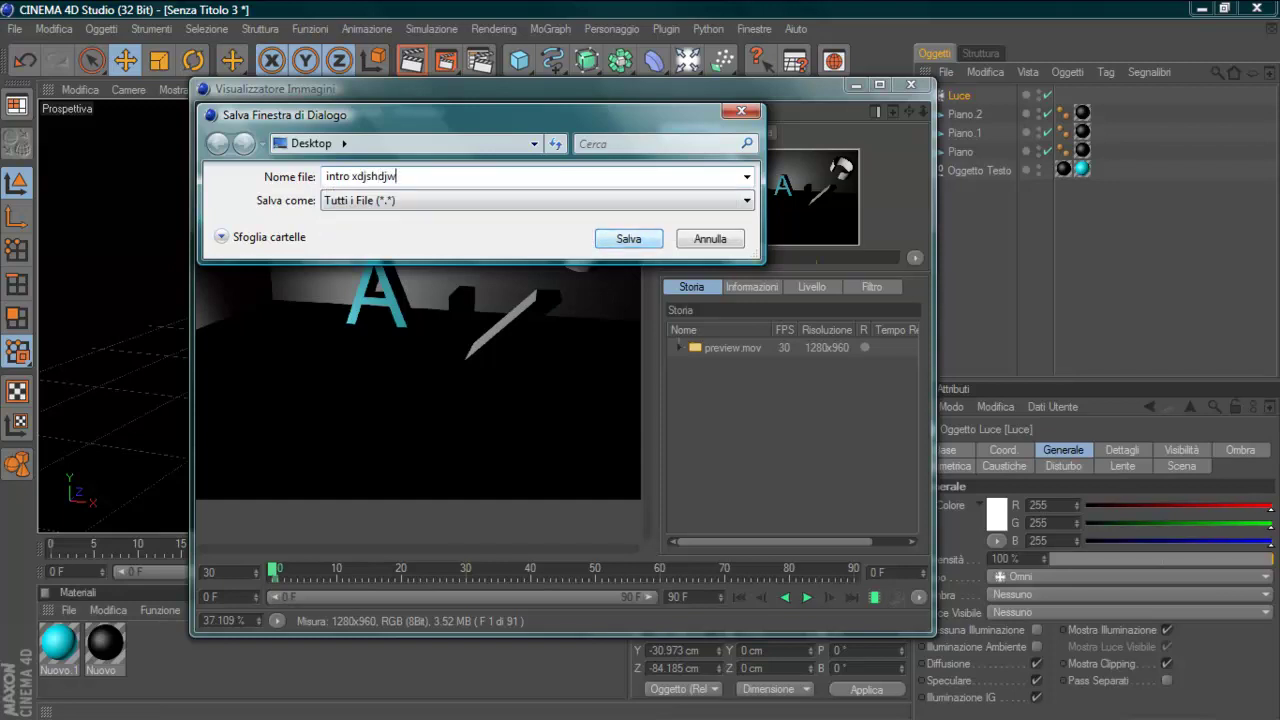
key("Return")
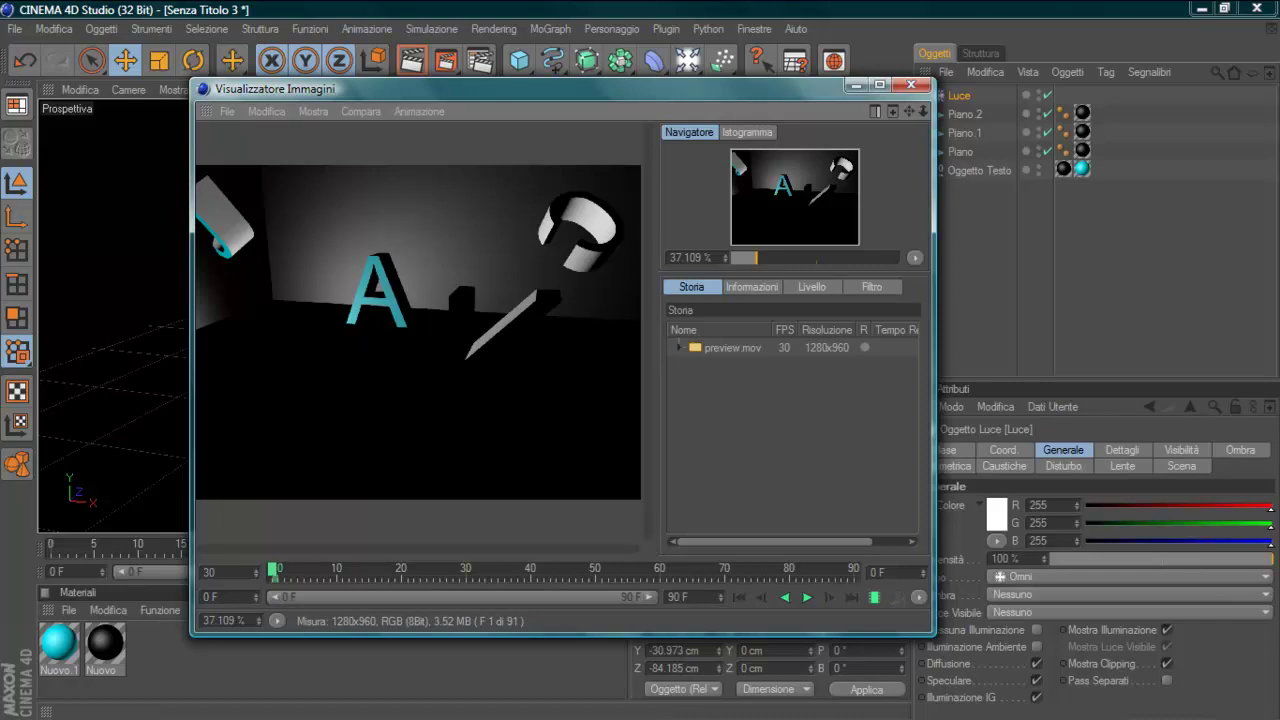
Minimize the Image Viewer and the Cinema 4D window to reveal the desktop
left_click(856, 85)
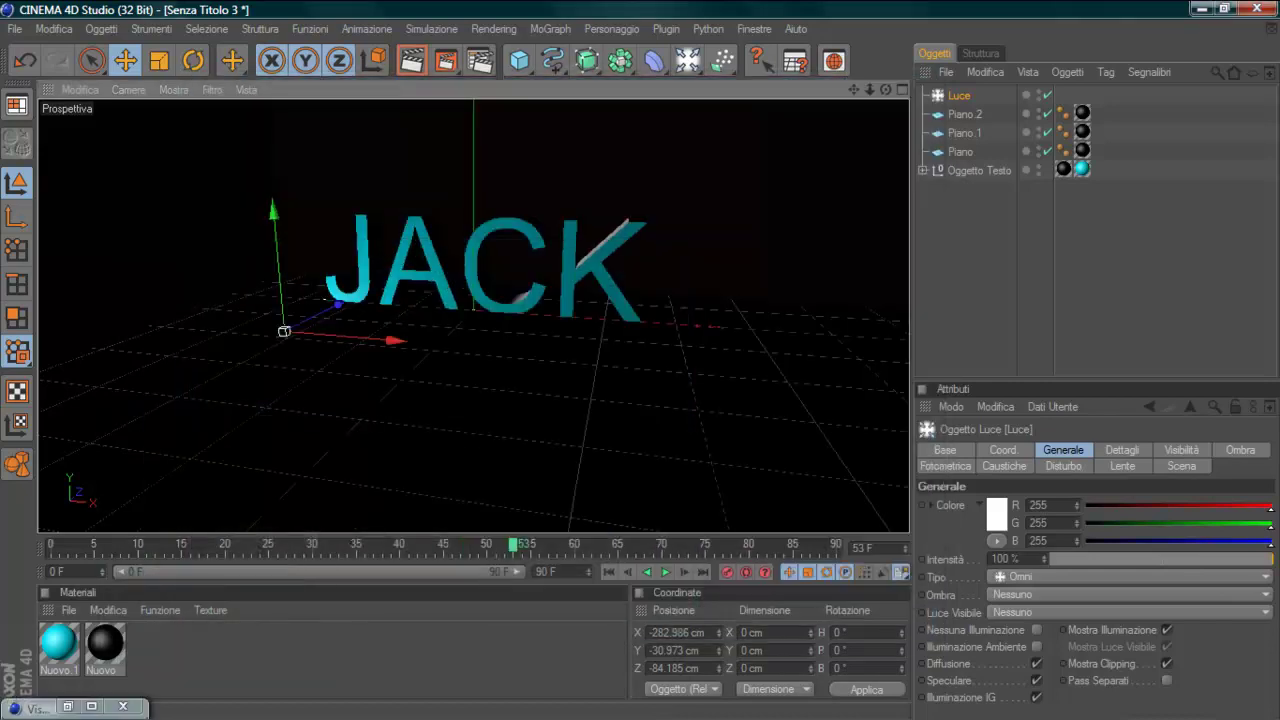
left_click(1201, 8)
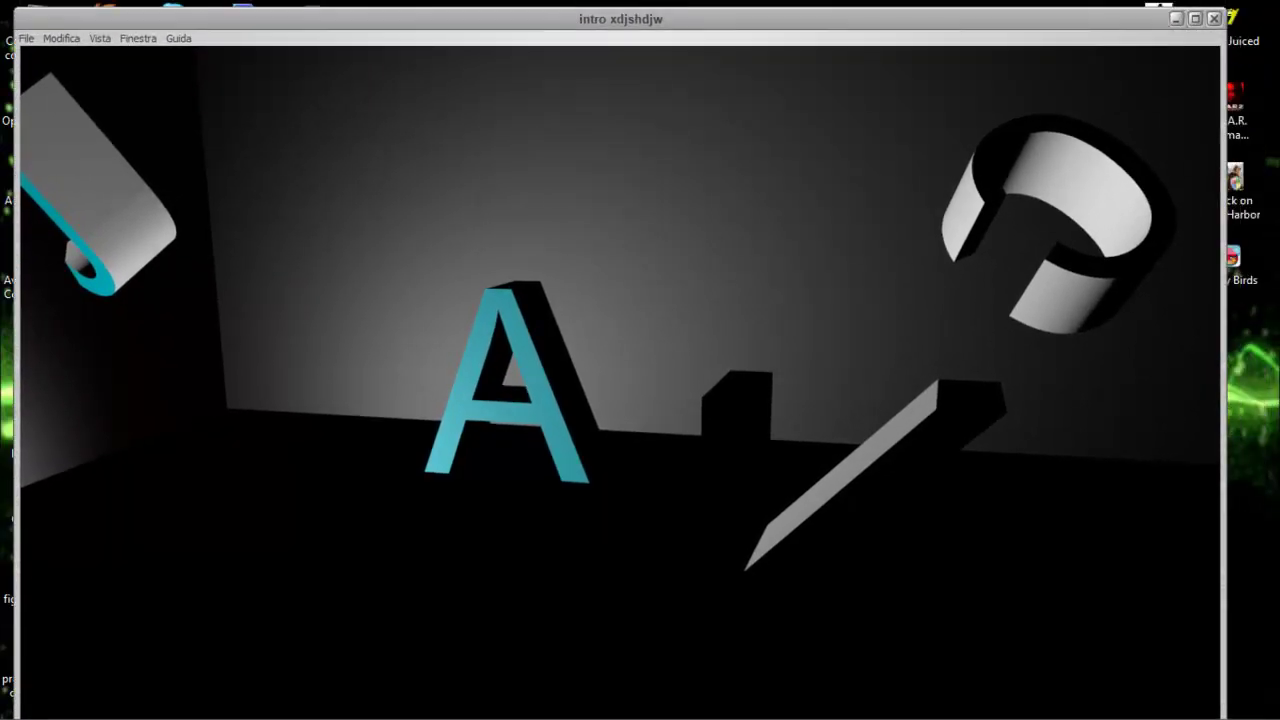
Restore the QuickTime window to normal size and play the intro xdjshdjw movie
left_click(1195, 18)
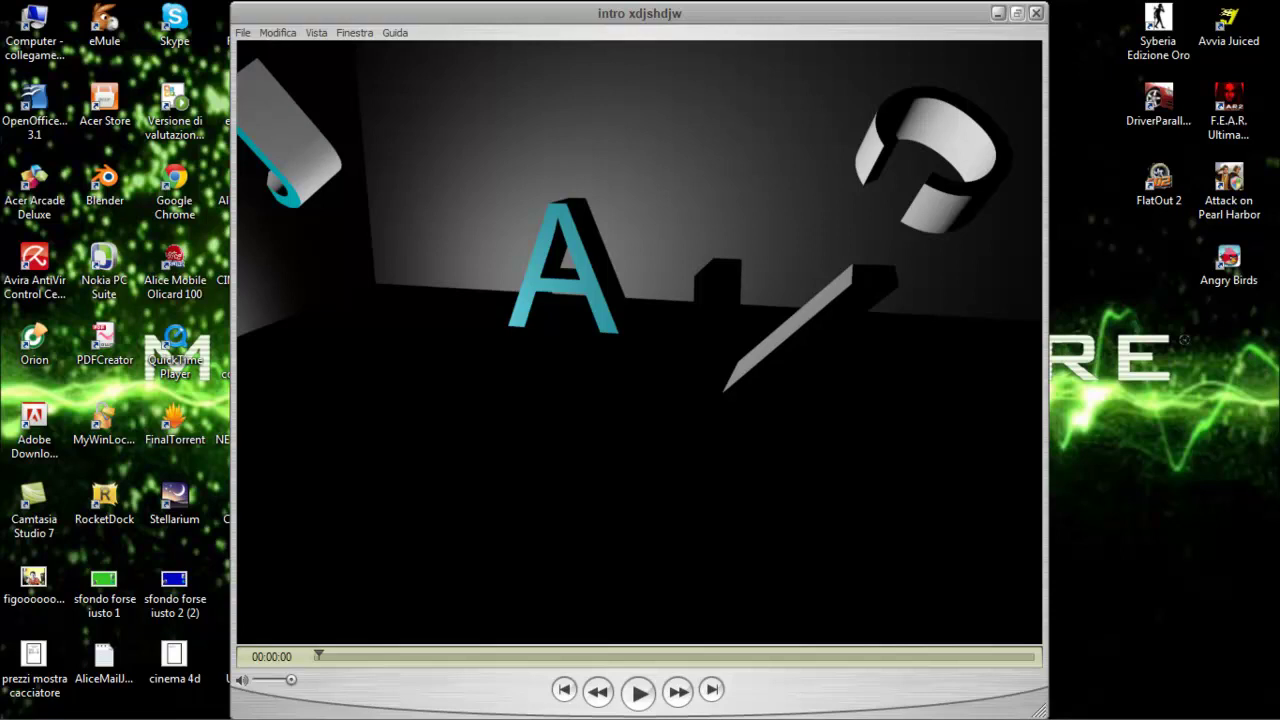
key("space")
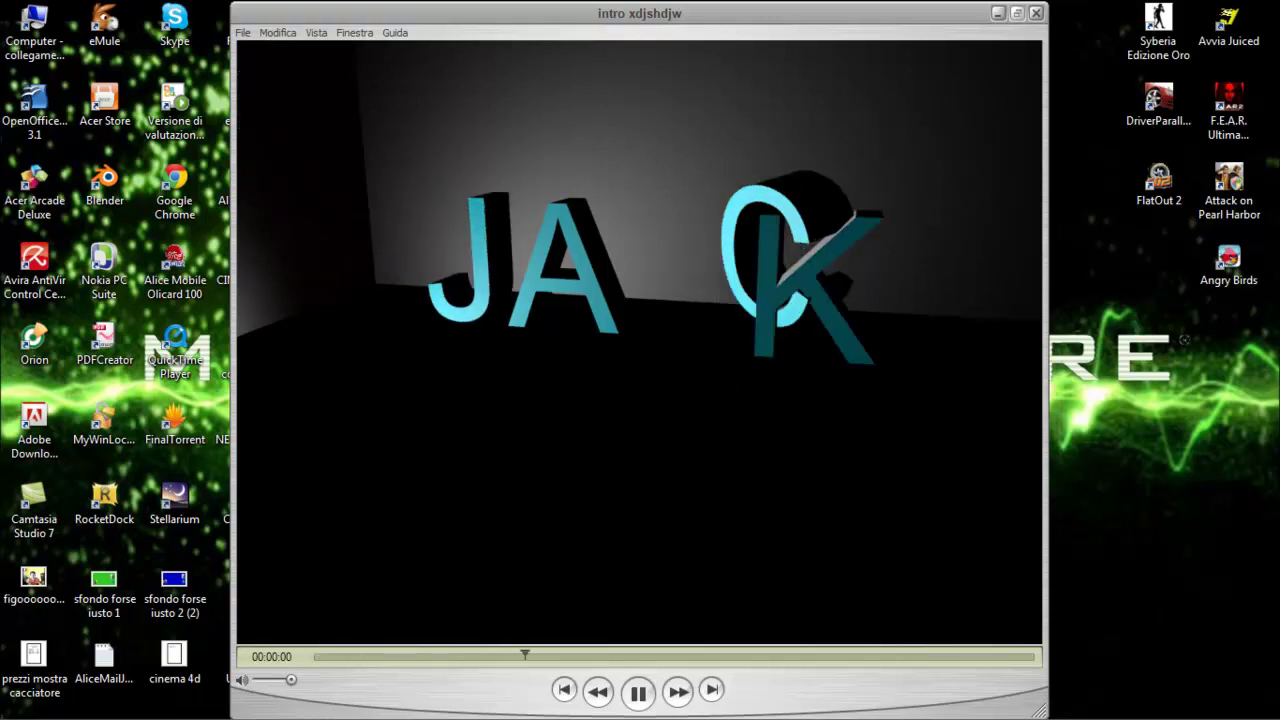